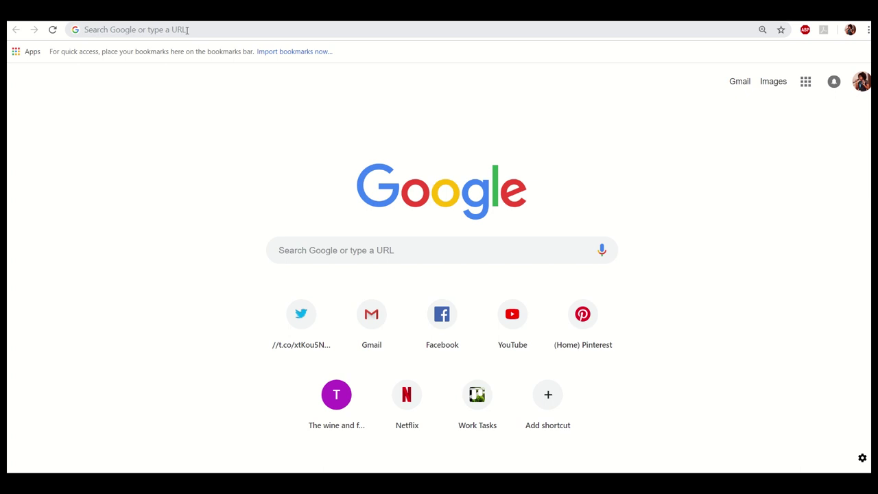
Load pinterest.com in Chrome by picking its suggestion after typing 'pint' in the address bar
click(121, 29)
text(pinterest.com)
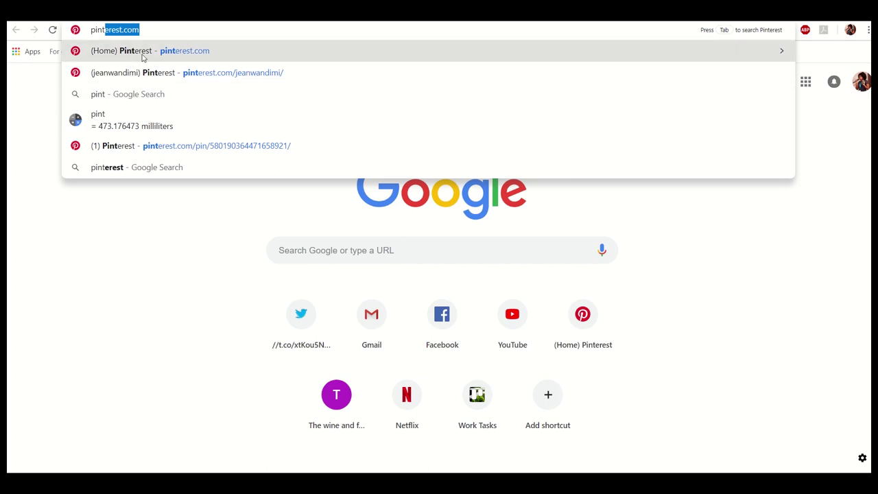
click(143, 51)
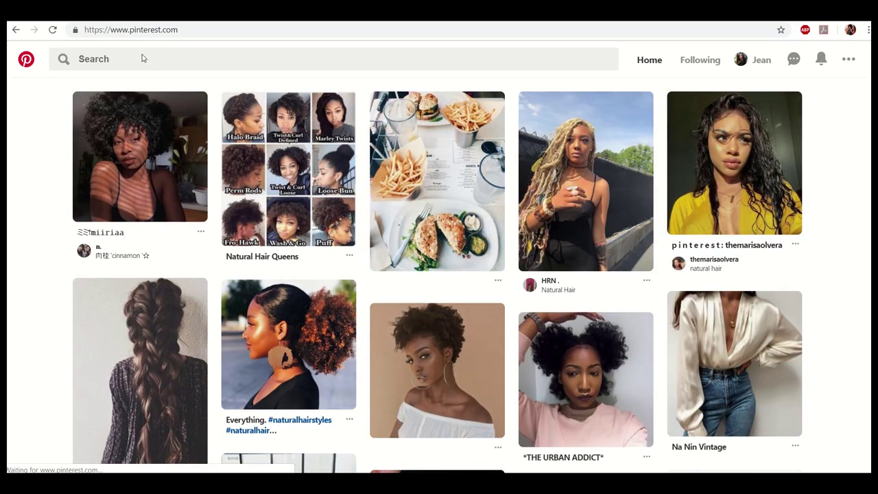
scroll(143, 58, down, 8)
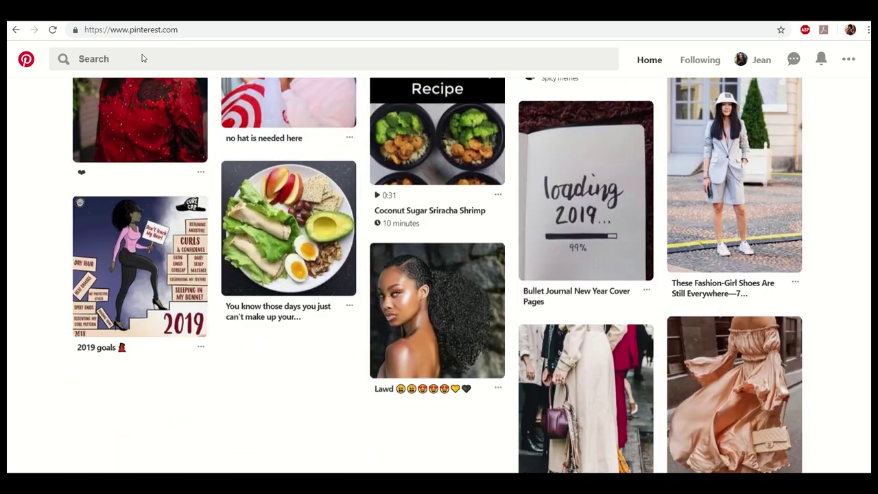
scroll(143, 58, down, 3)
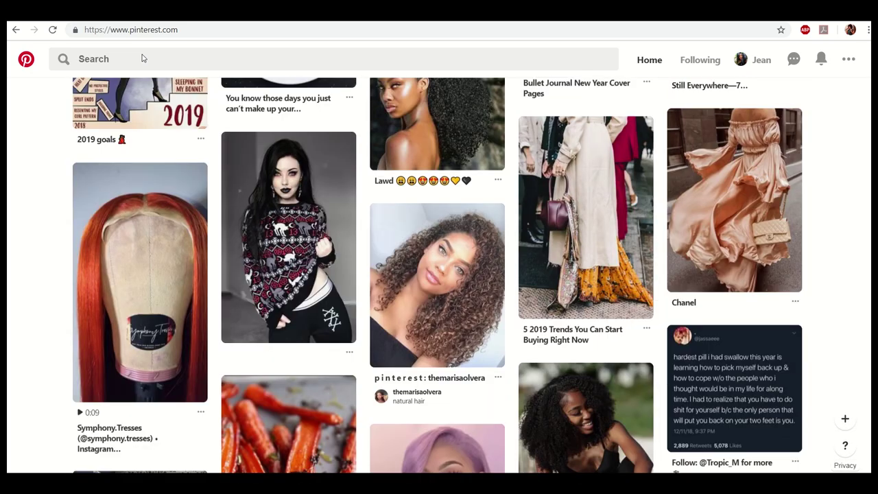
scroll(143, 58, down, 6)
scroll(142, 59, down, 7)
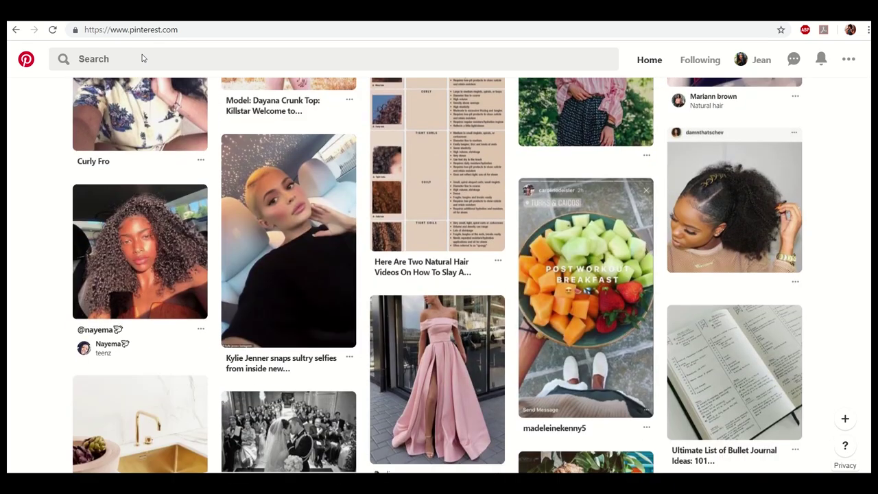
scroll(142, 59, down, 7)
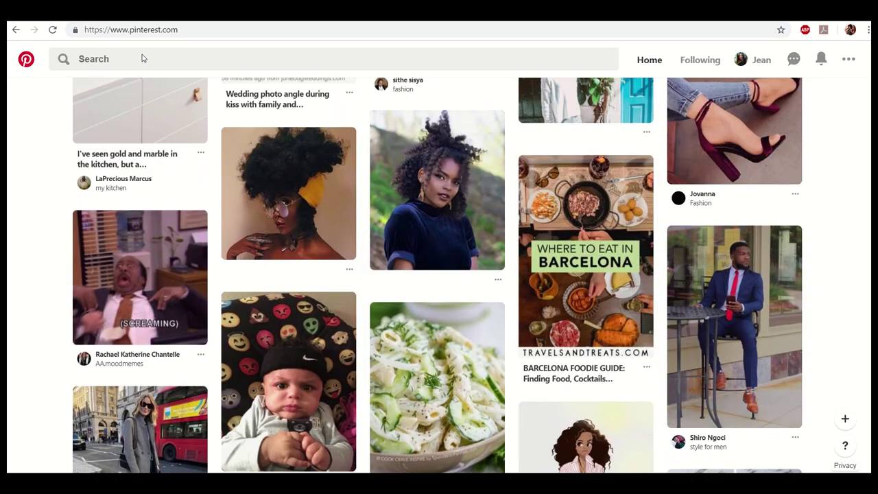
scroll(143, 59, down, 6)
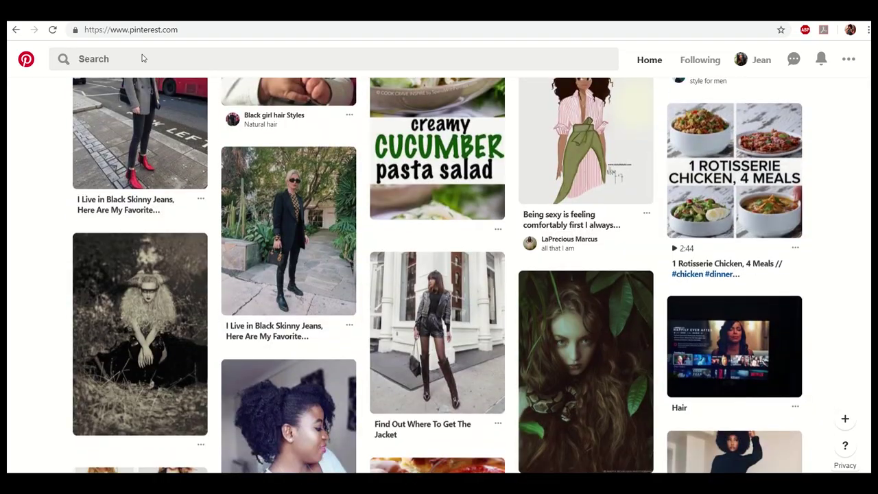
scroll(143, 58, up, 1)
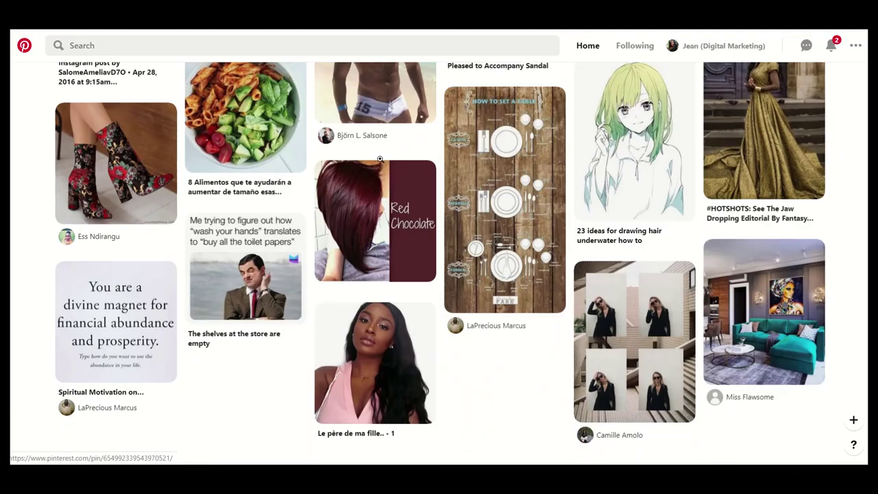
scroll(379, 159, down, 3)
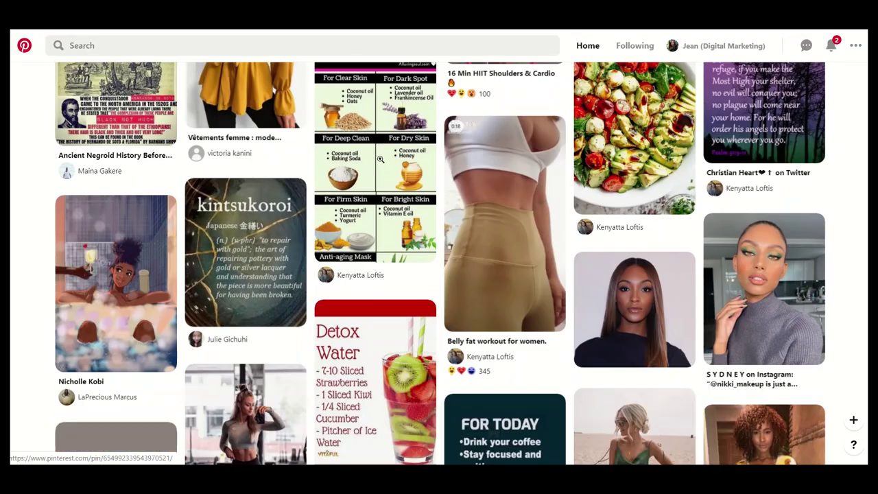
scroll(380, 159, down, 3)
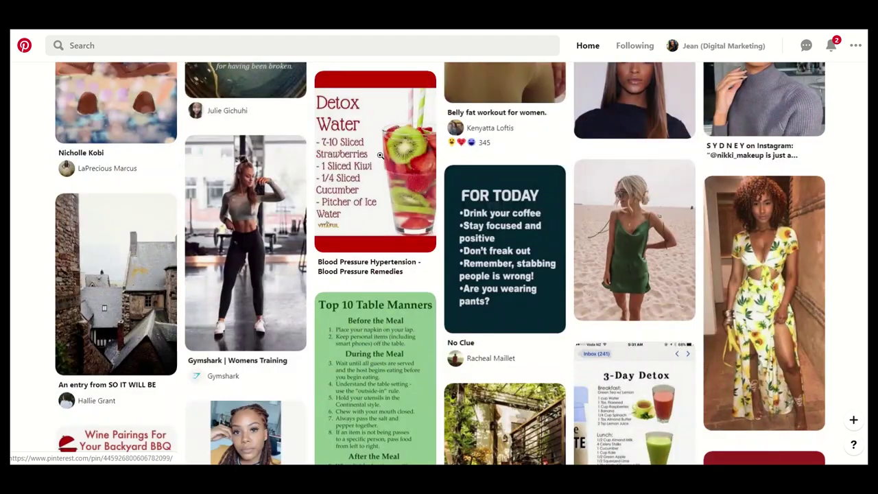
scroll(379, 155, down, 3)
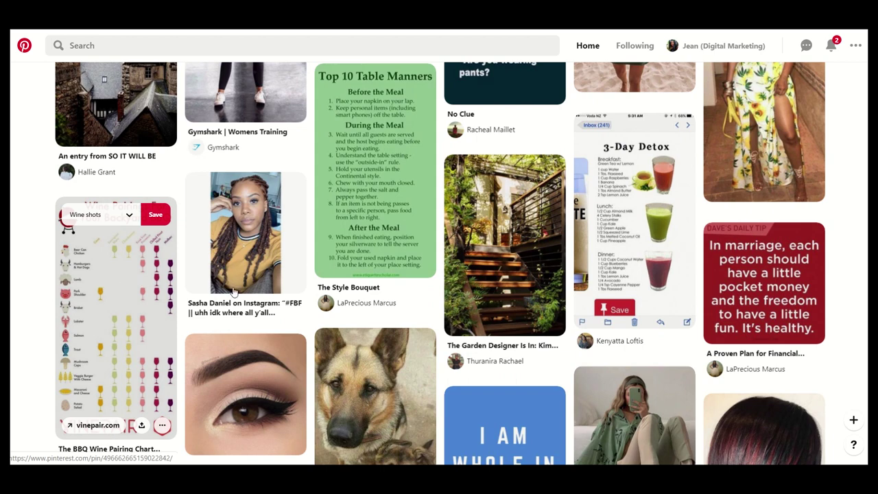
scroll(355, 298, down, 2)
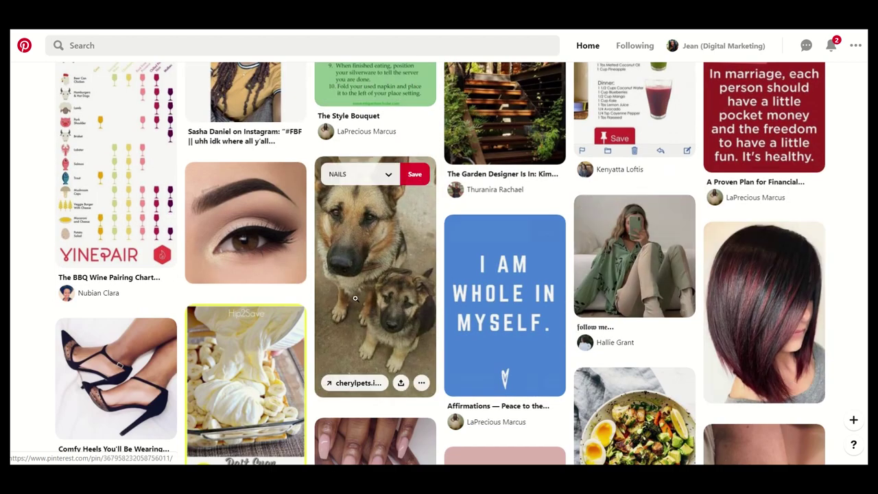
scroll(246, 220, down, 8)
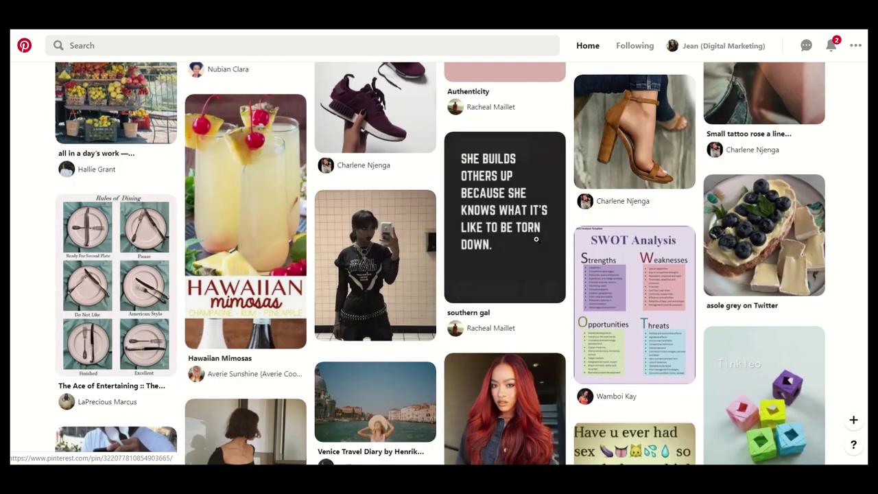
scroll(411, 288, up, 15)
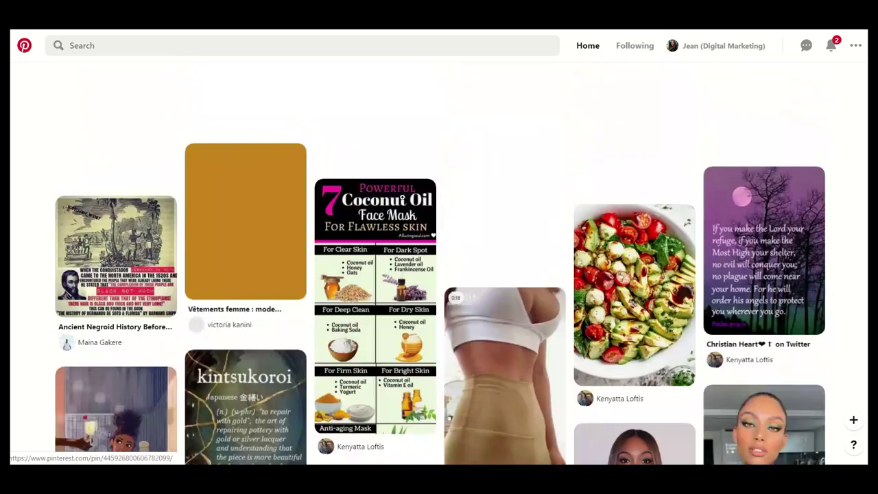
scroll(402, 198, up, 15)
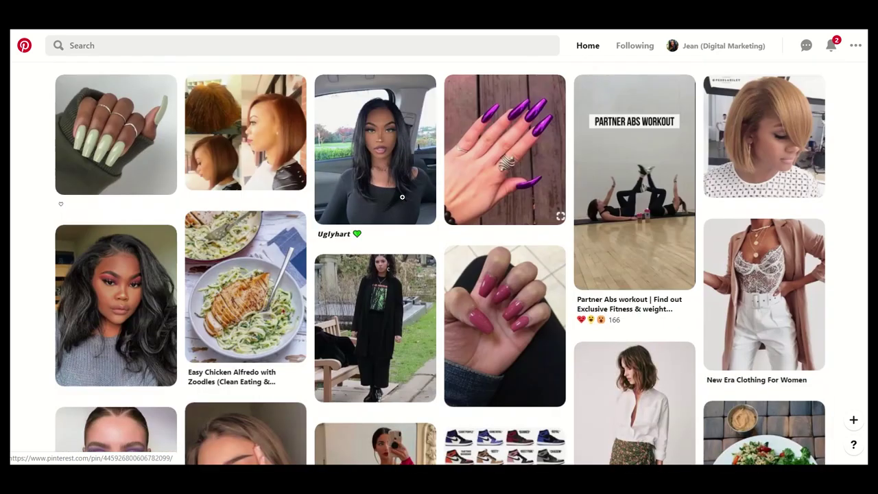
scroll(402, 199, down, 1)
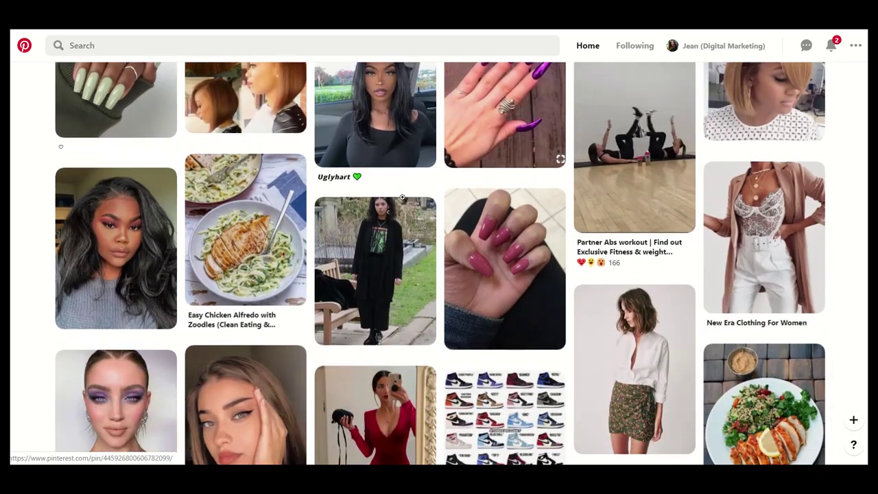
Show your profile's Boards tab and bring up the + menu for creating something new
click(732, 50)
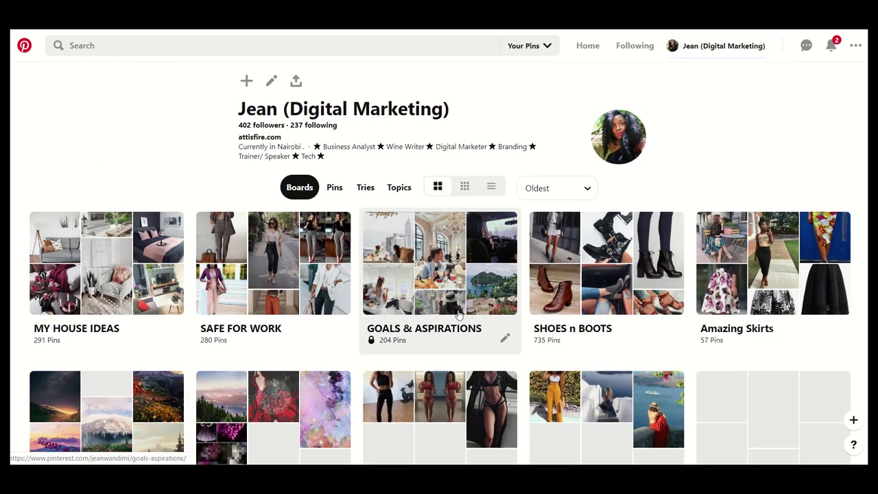
scroll(267, 241, down, 3)
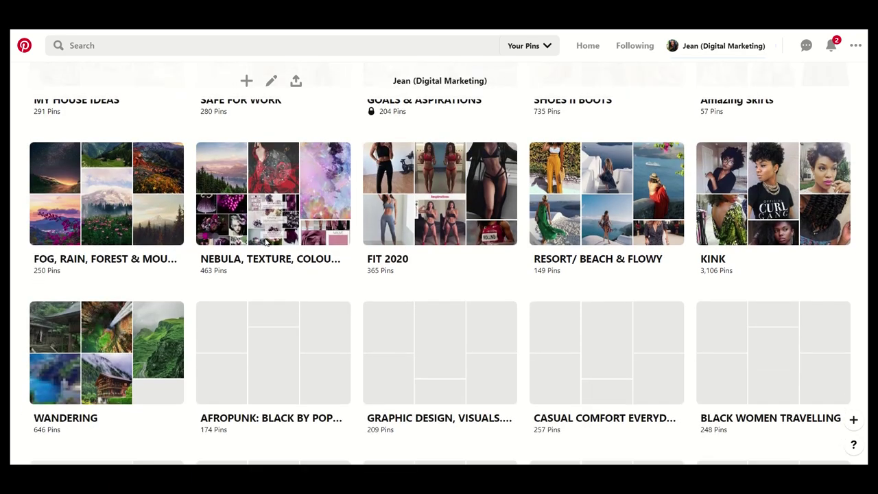
scroll(266, 241, down, 1)
scroll(266, 242, down, 2)
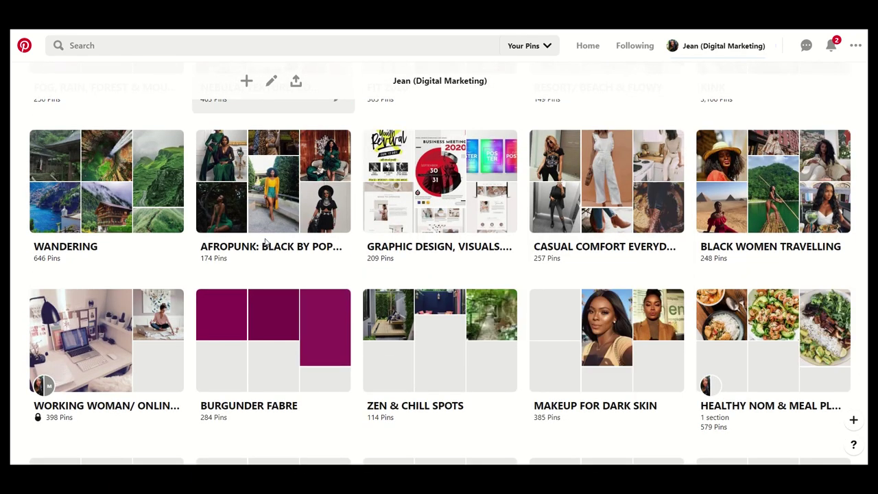
scroll(266, 242, down, 2)
scroll(266, 241, up, 4)
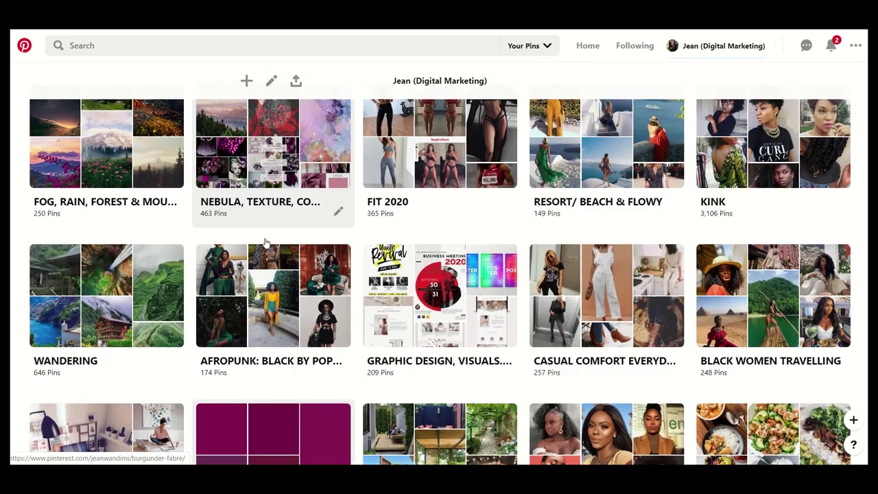
scroll(266, 242, up, 4)
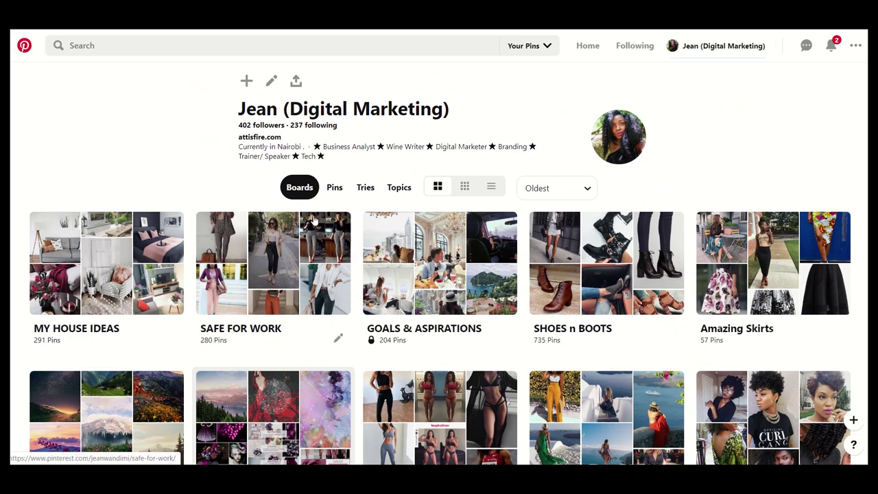
click(302, 190)
click(246, 81)
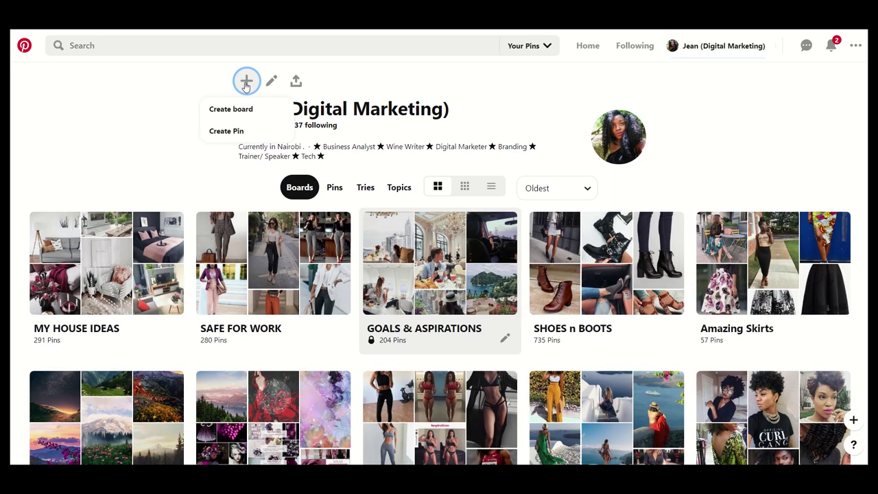
Create a secret board named 'VISION BOARD 2020' and skip the suggested pins
click(232, 107)
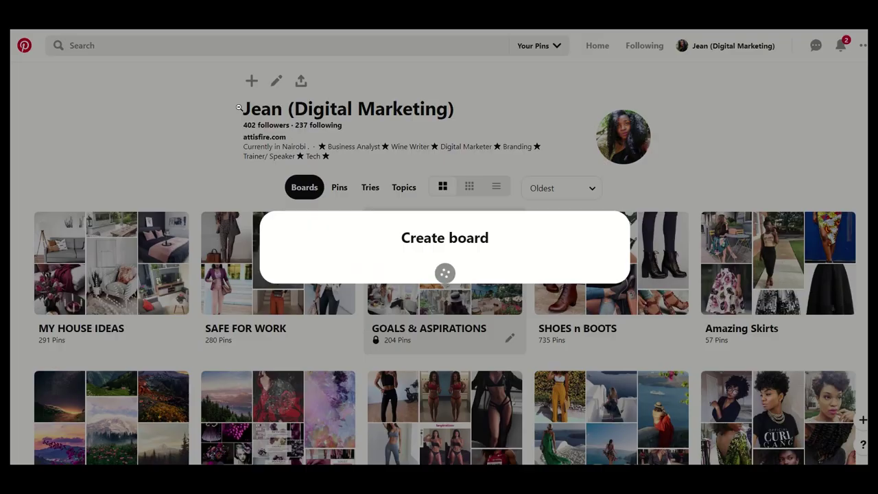
click(394, 234)
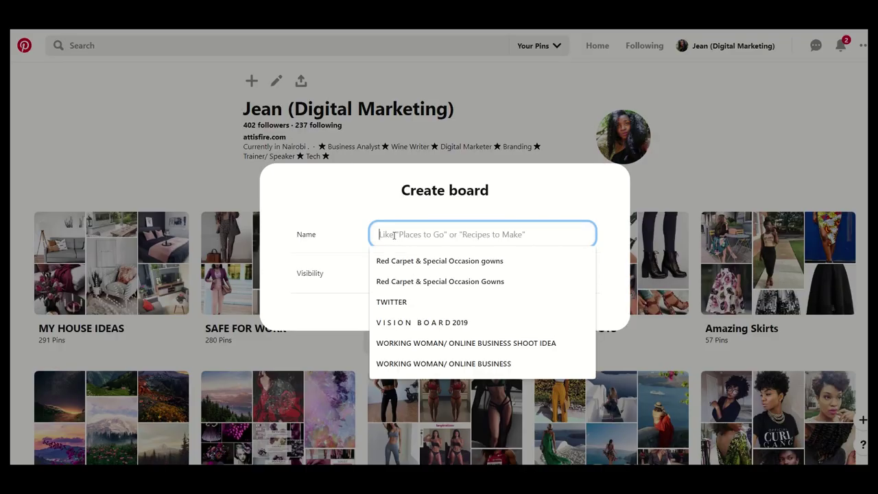
text(V)
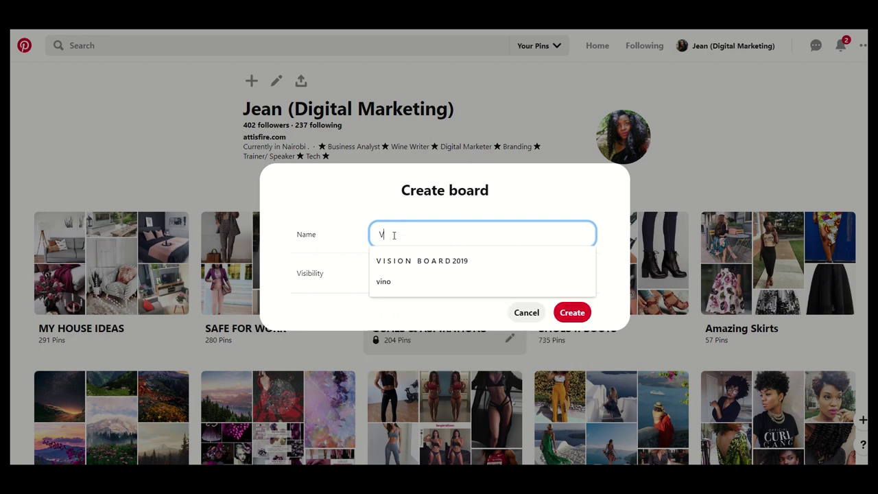
text(ISION BOARD)
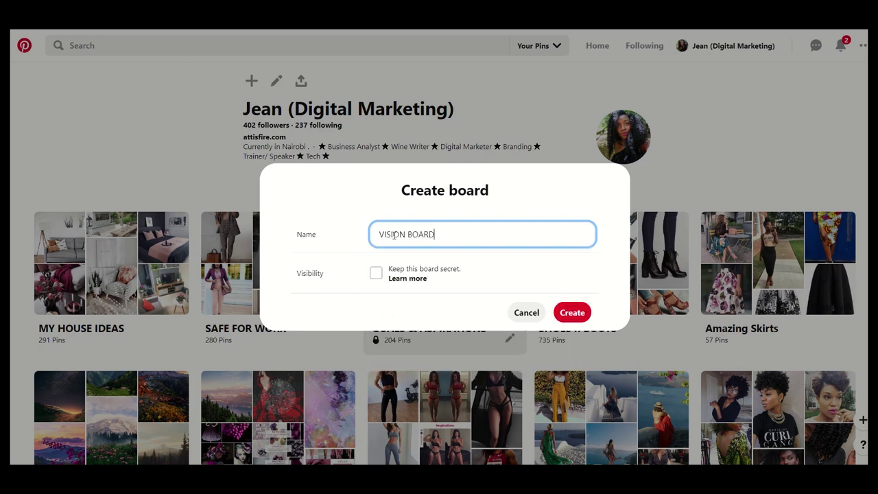
text( 2020)
click(377, 273)
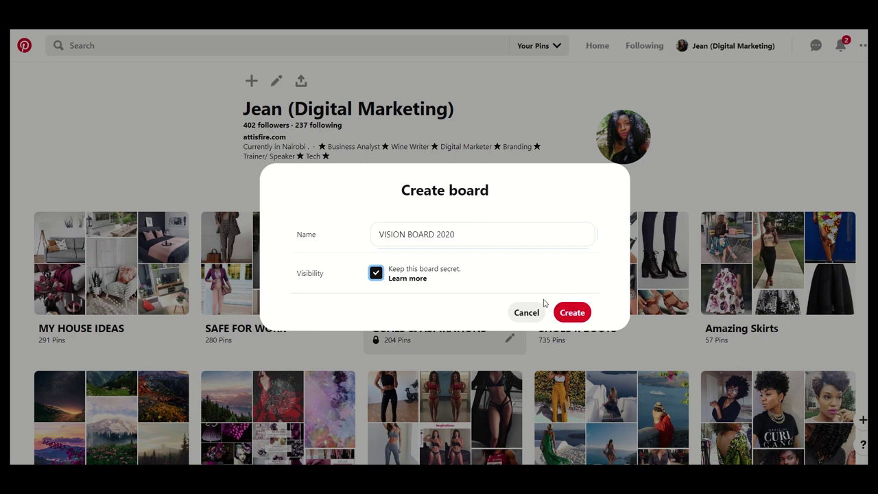
click(577, 316)
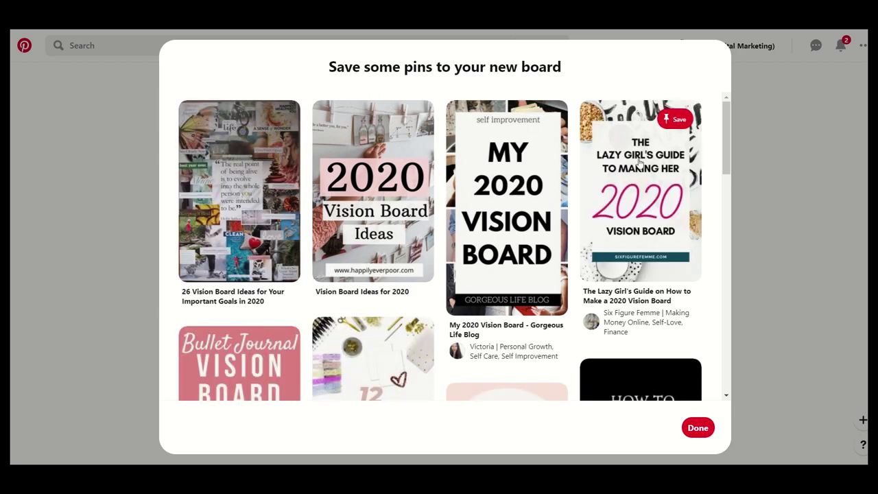
scroll(542, 206, down, 10)
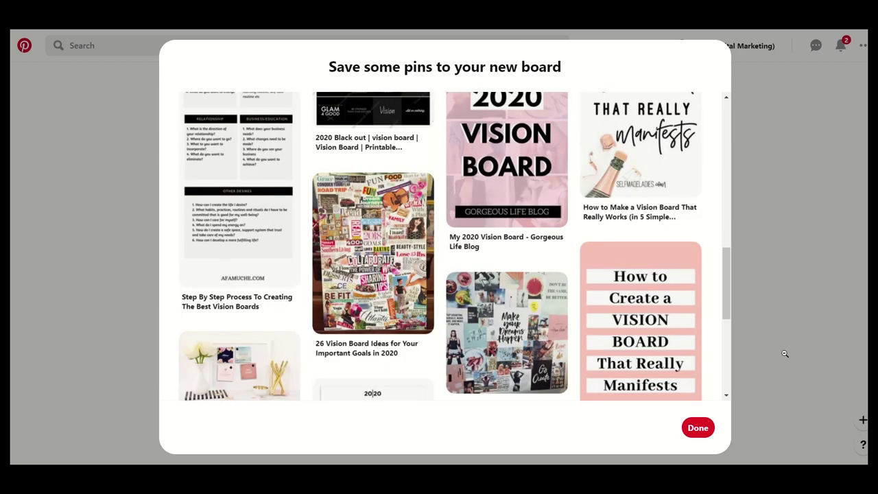
click(785, 353)
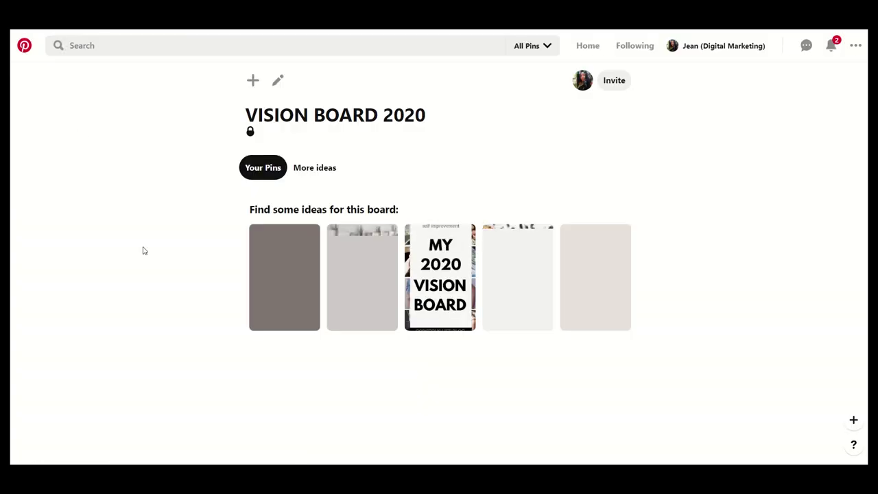
Rename the board 'VISION BOARD 2020 (QUARTER 2)' with description 'Finances. Fun. Family. Freedom. Fitness.'
click(277, 82)
click(398, 161)
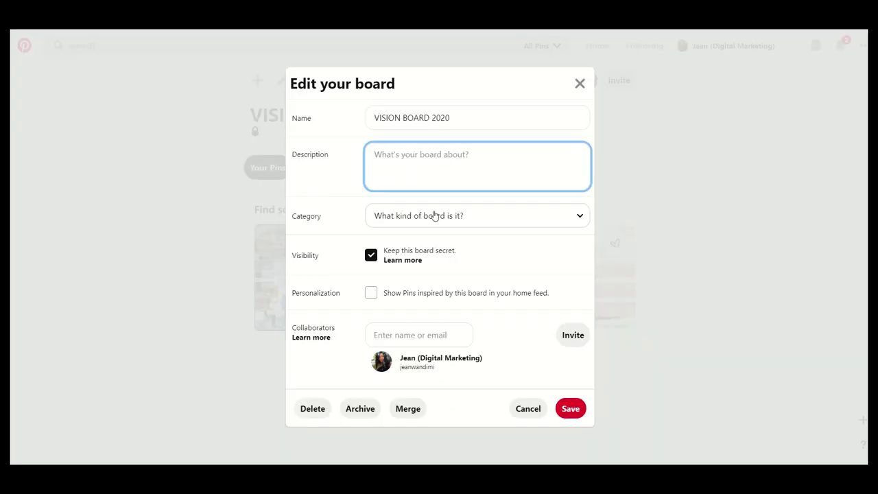
text(Finances. Fun.)
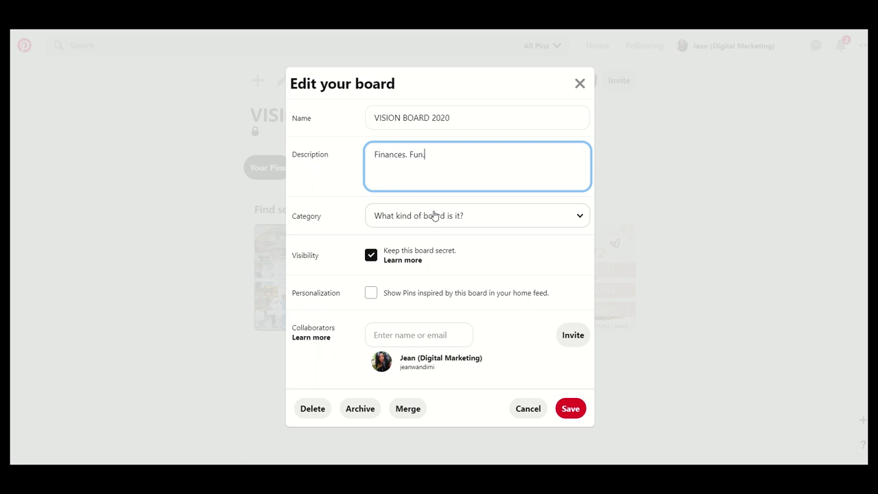
text(Family. Freedom. Fitness)
click(463, 120)
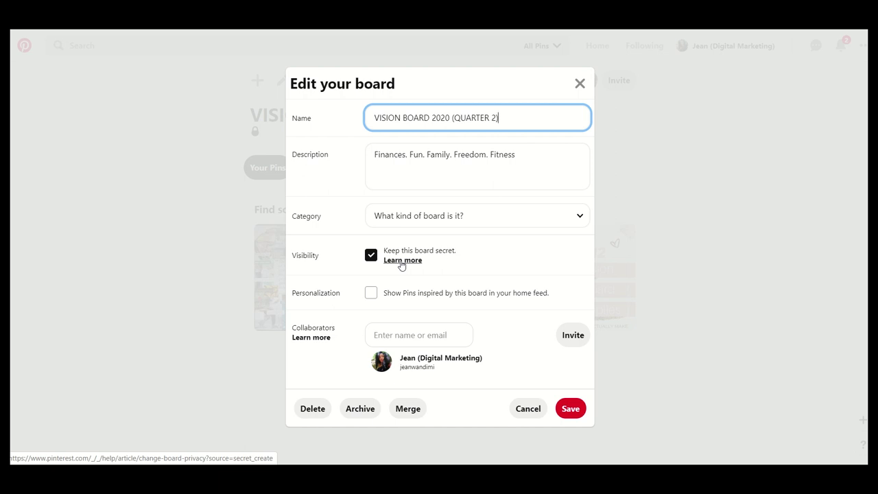
click(569, 415)
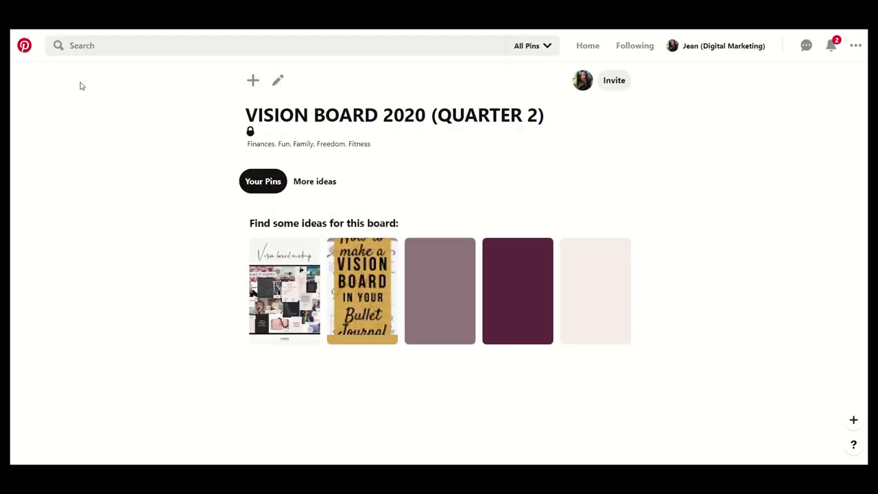
right_click(32, 49)
Return to the home feed and browse search results for 'FINANCES'
click(43, 57)
key(Return)
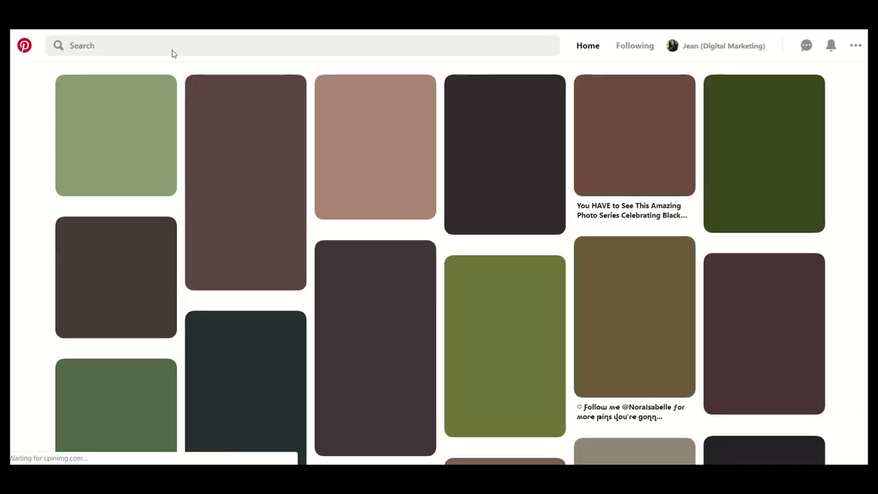
click(172, 48)
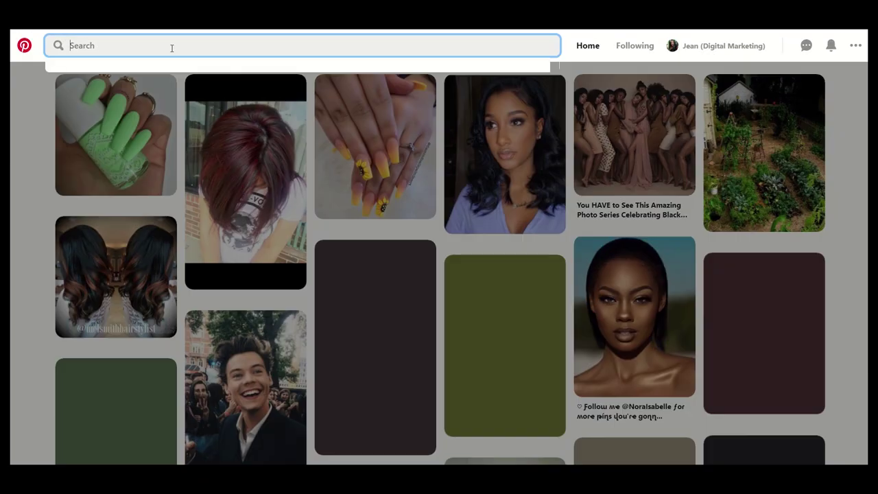
text(FINANCE)
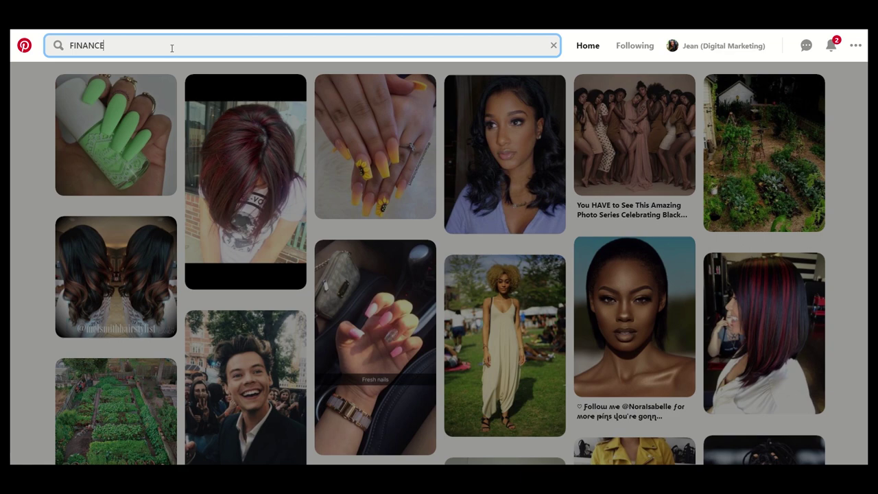
text(S)
key(Return)
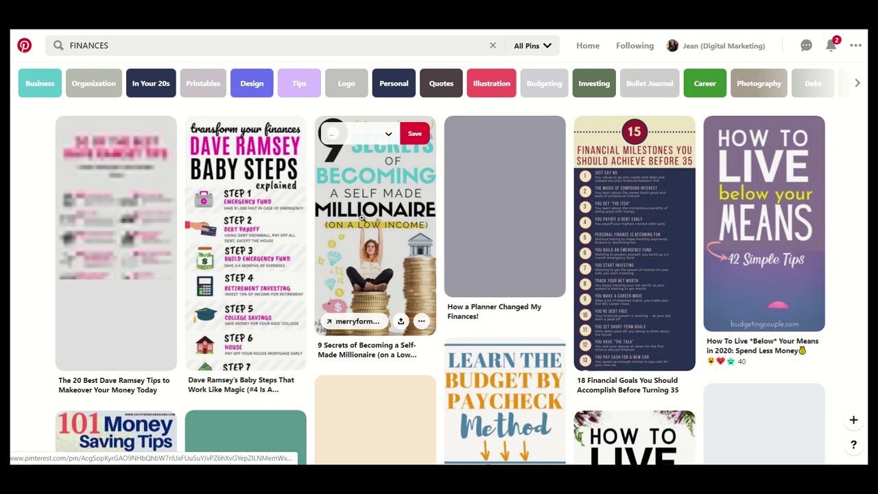
scroll(361, 218, down, 10)
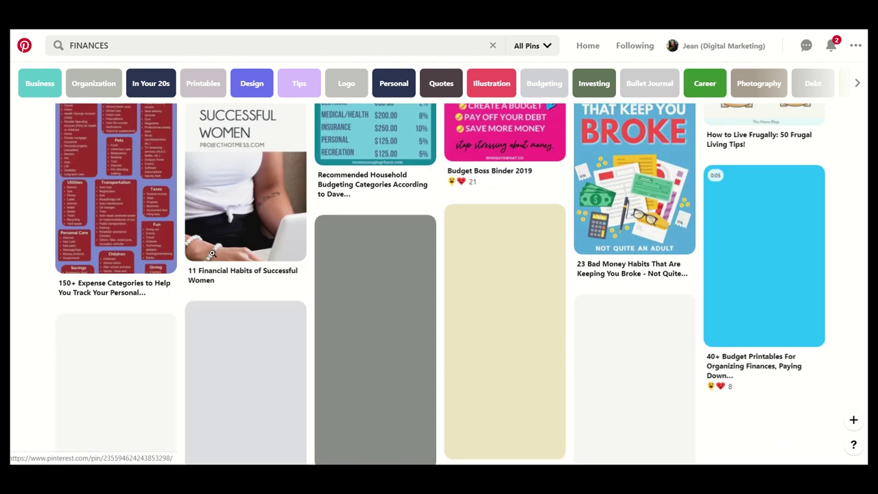
scroll(214, 206, down, 3)
scroll(406, 249, up, 5)
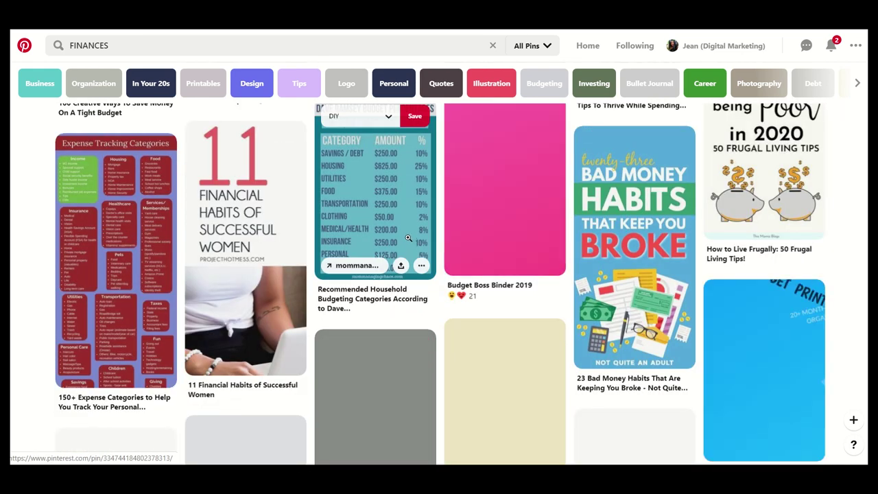
scroll(348, 291, down, 5)
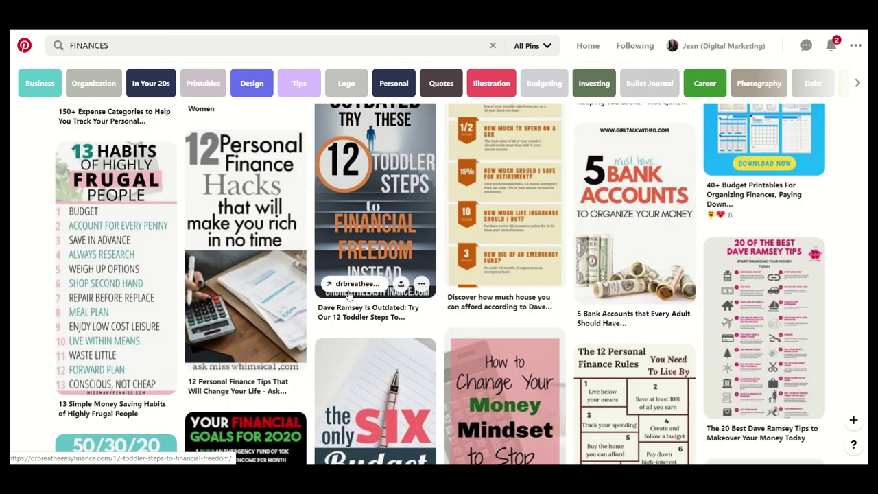
scroll(442, 318, down, 5)
scroll(442, 319, down, 4)
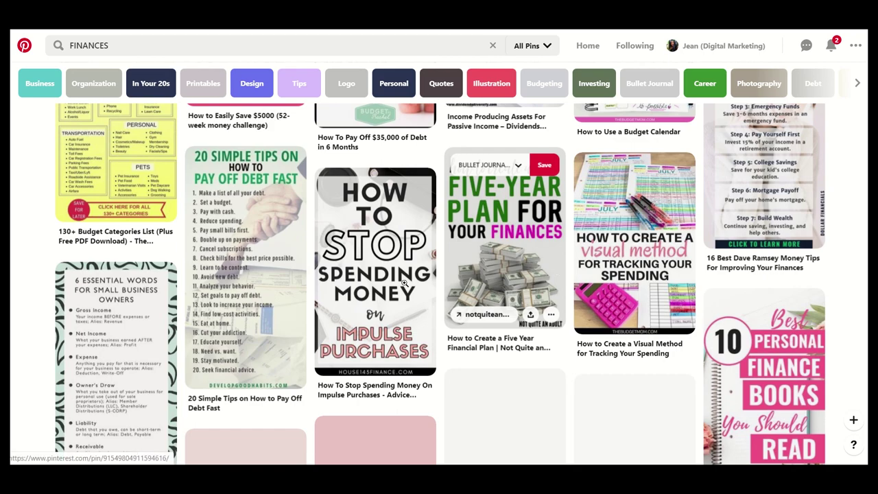
scroll(732, 251, up, 15)
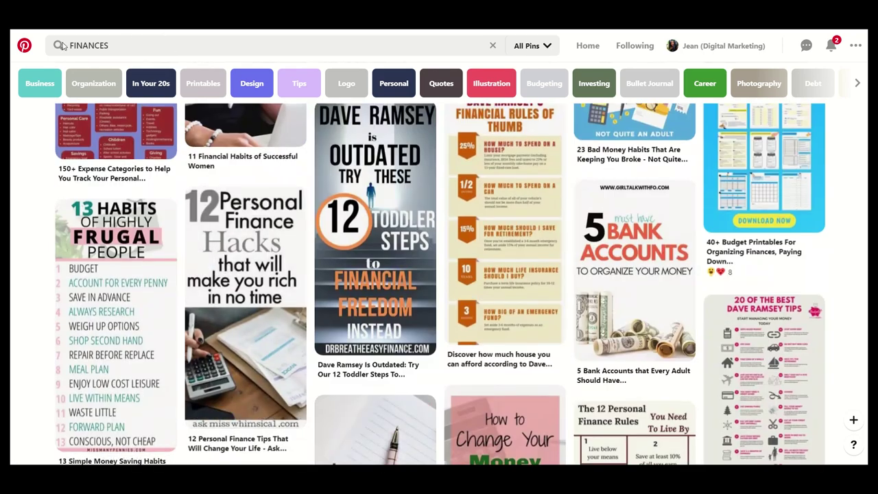
Search for 'financial freedom' and scroll through the results
click(62, 45)
text(financial freed)
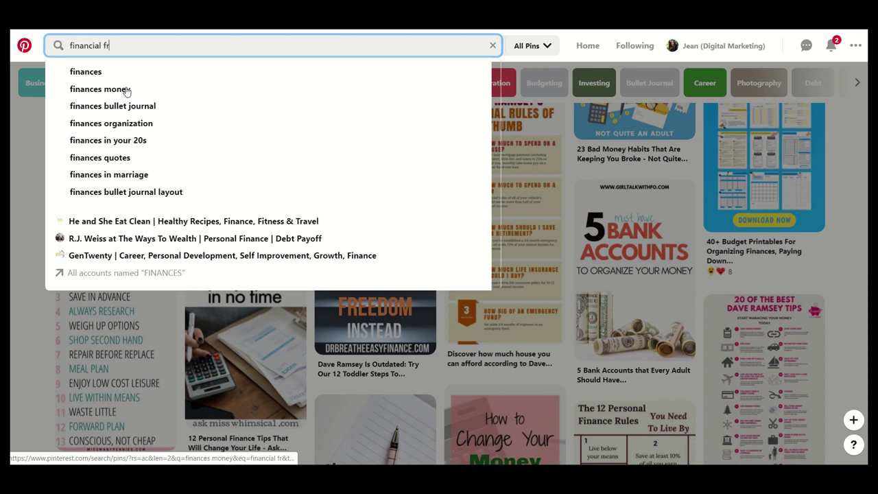
key(Return)
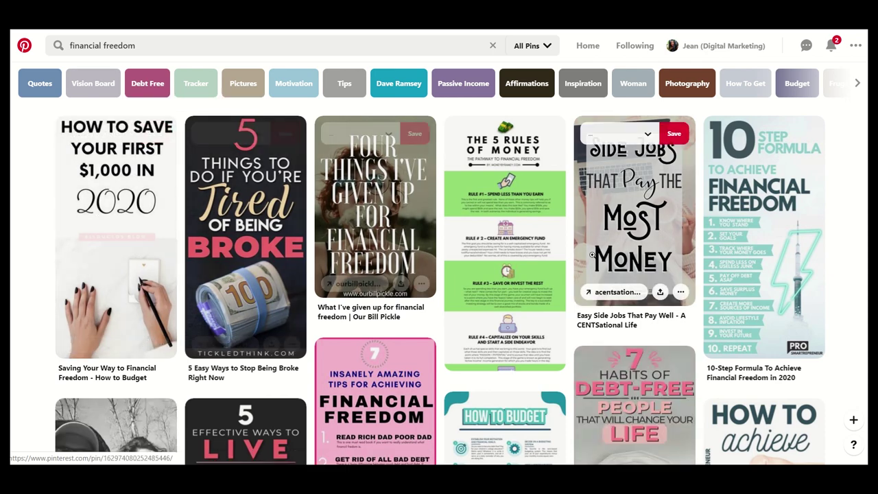
scroll(504, 288, down, 3)
scroll(504, 289, down, 7)
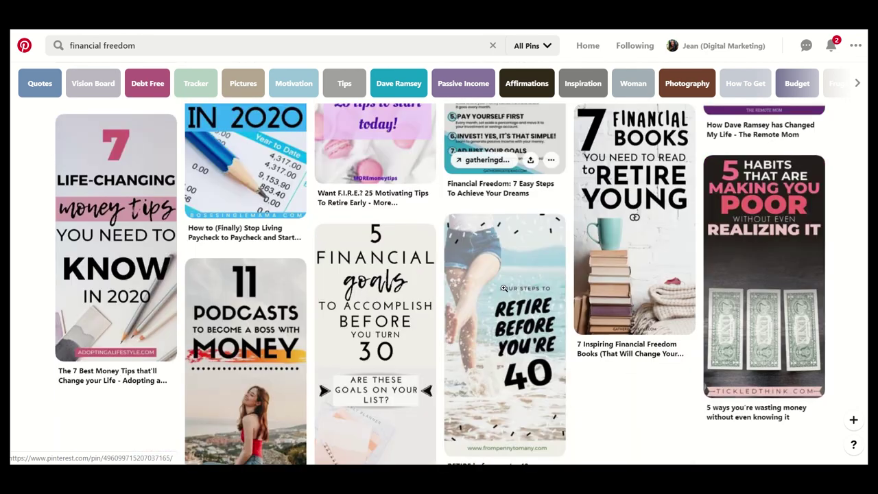
Search for 'money' and scroll the results
click(58, 45)
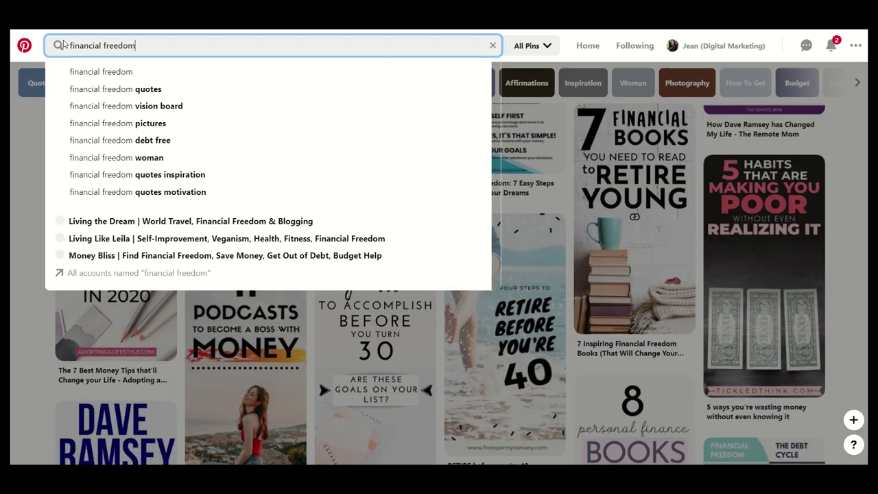
text(mo)
key(Return)
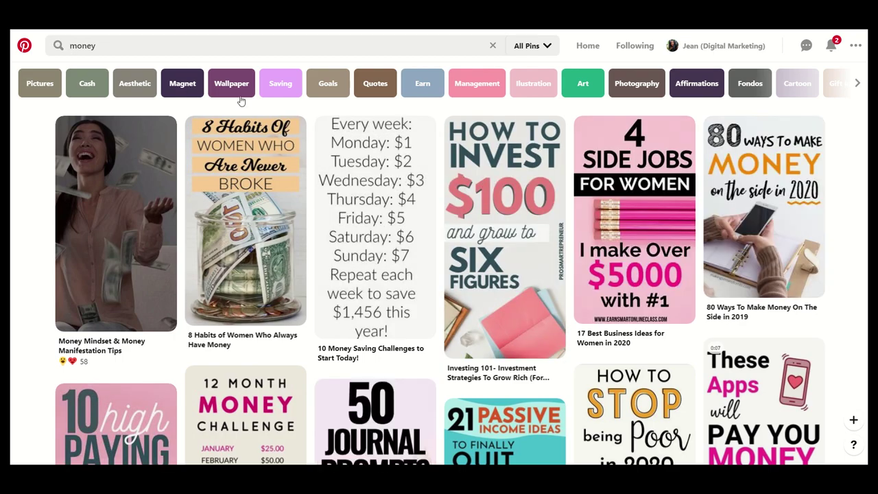
scroll(57, 45, down, 5)
Refine the search to 'money picture' and scroll through the cash and banknote pins
click(122, 46)
text(picture)
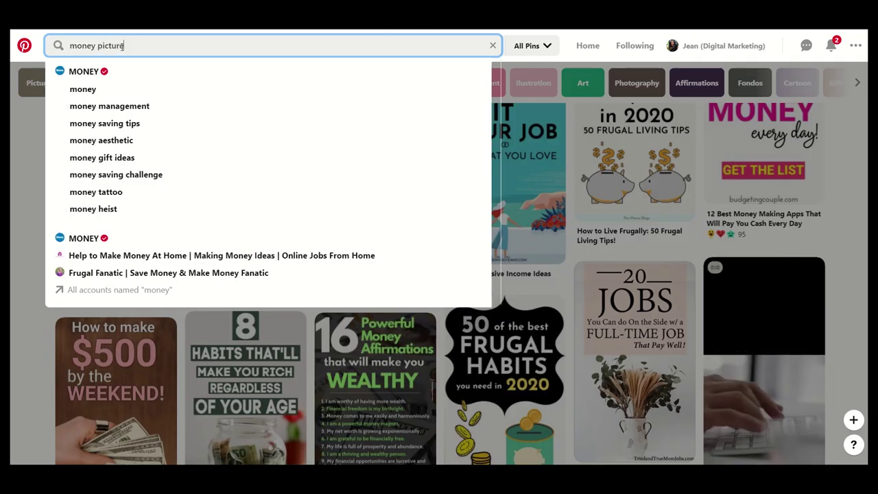
key(Return)
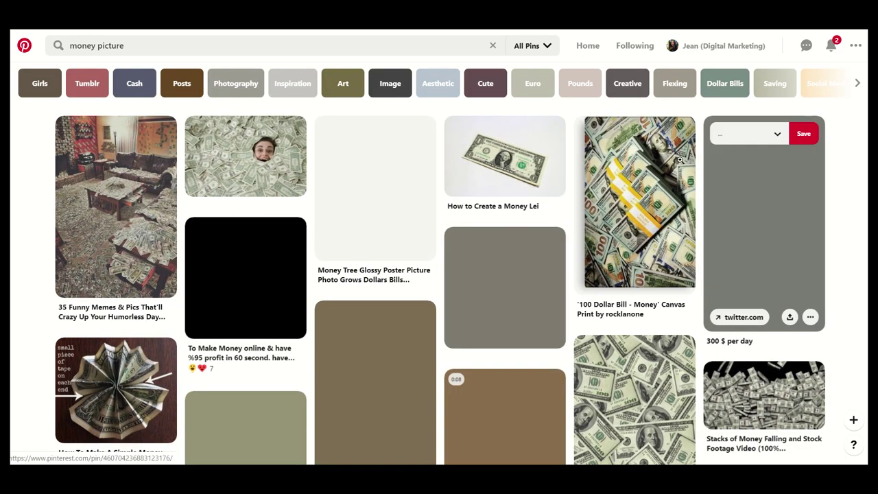
scroll(406, 258, down, 4)
mouse_move(406, 256)
scroll(407, 251, down, 3)
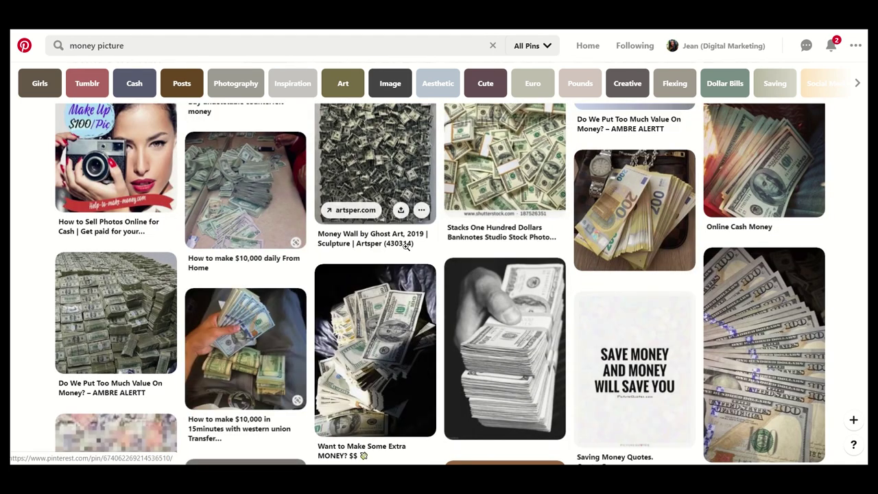
scroll(407, 247, down, 3)
scroll(337, 249, down, 3)
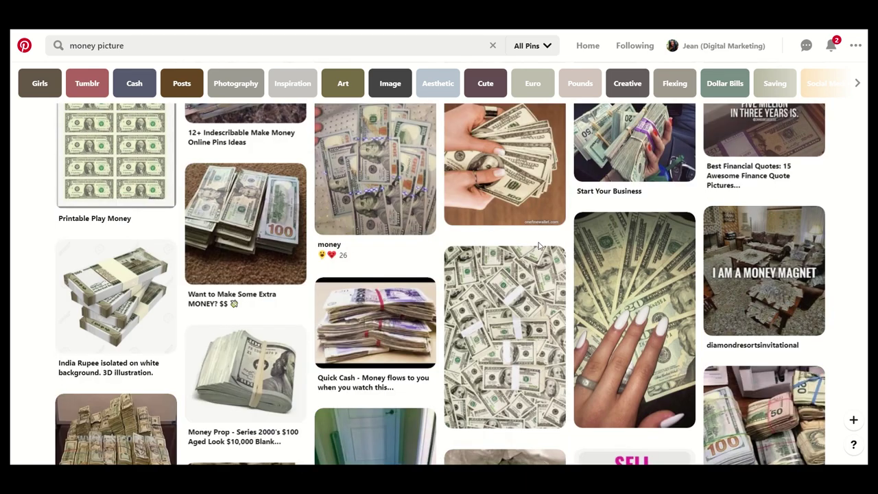
scroll(539, 246, down, 4)
scroll(539, 244, down, 3)
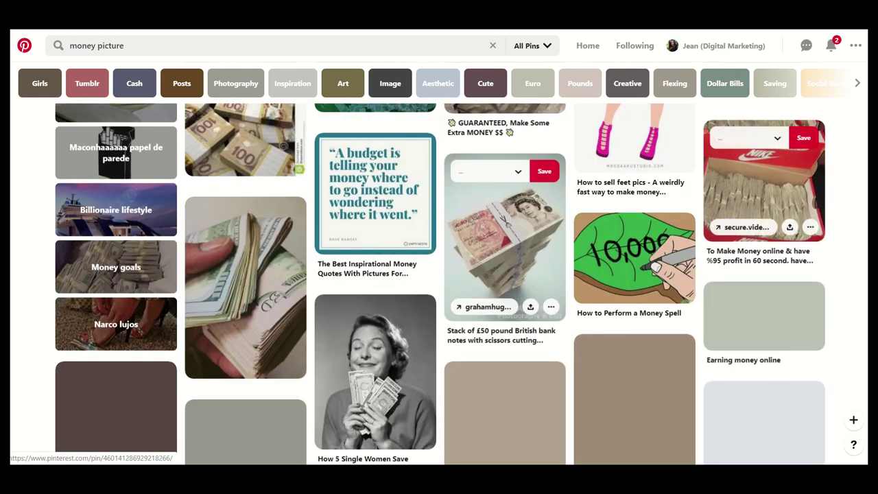
scroll(426, 323, down, 3)
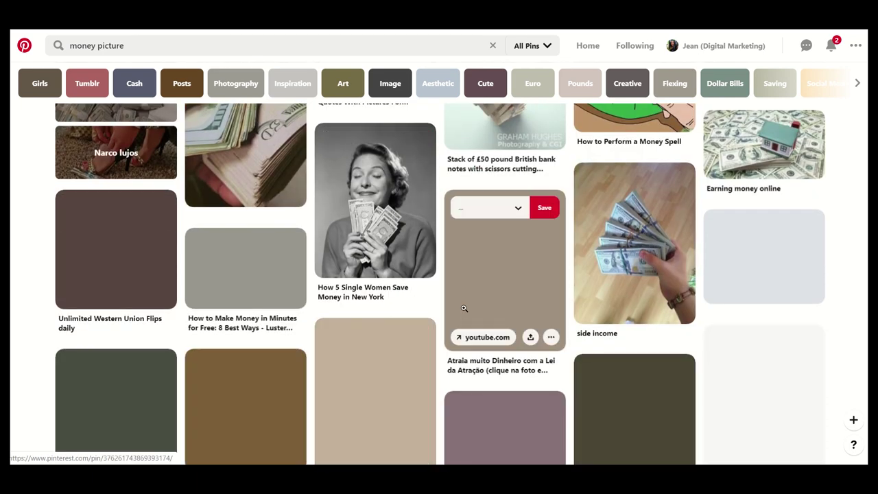
scroll(522, 298, down, 3)
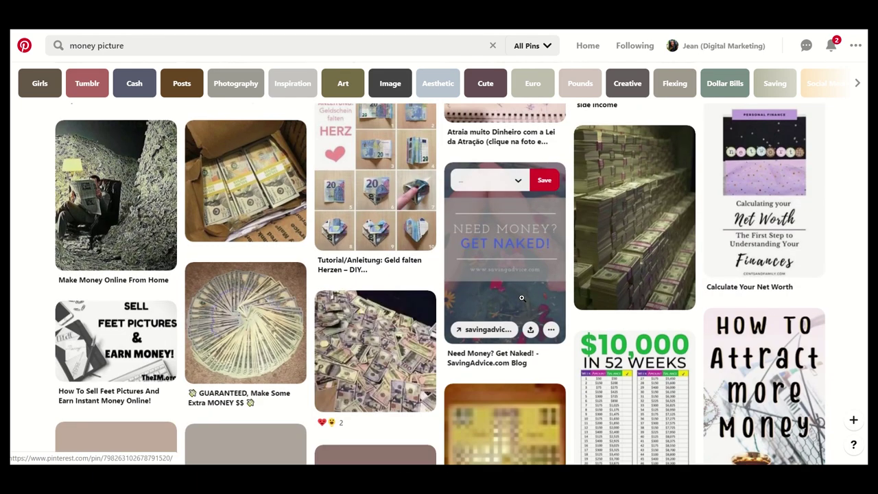
scroll(522, 298, down, 3)
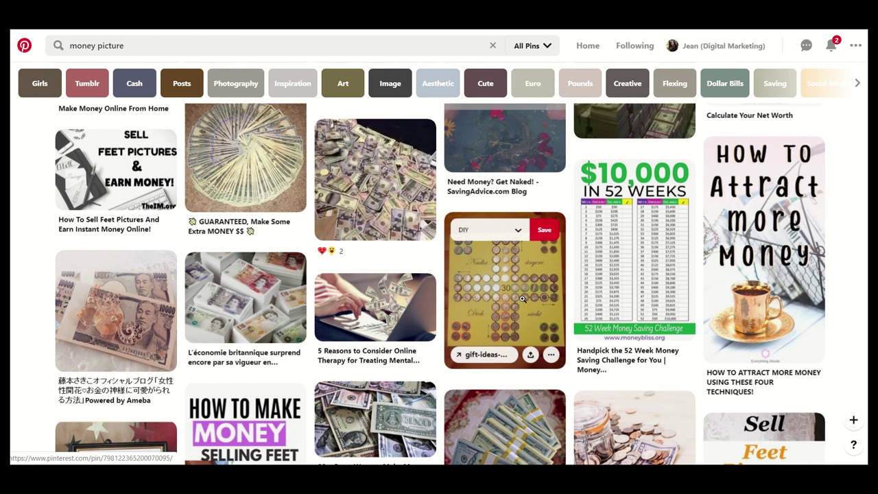
scroll(522, 299, down, 3)
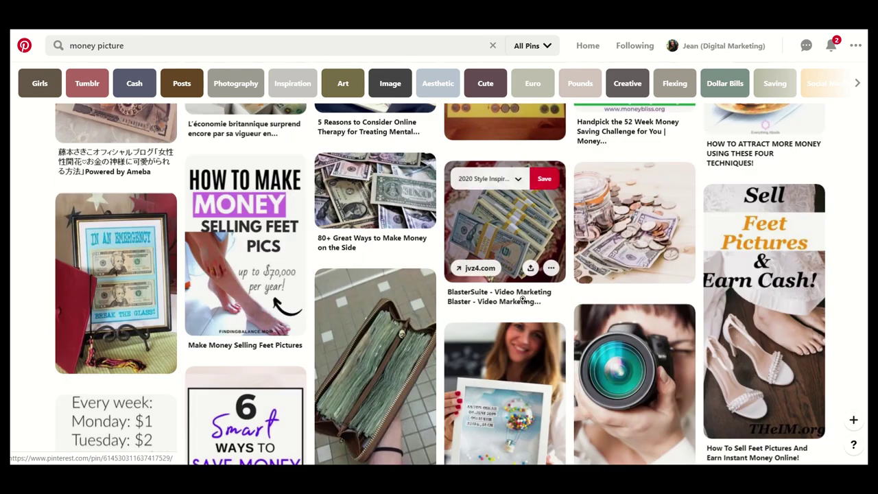
scroll(449, 423, down, 3)
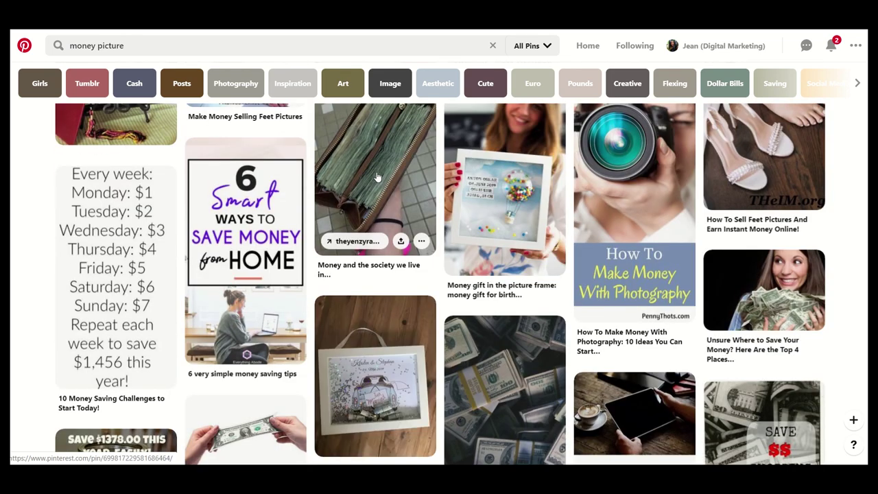
Save the money-filled wallet pin to VISION BOARD 2020 (QUARTER 2), then go back to the results
click(378, 177)
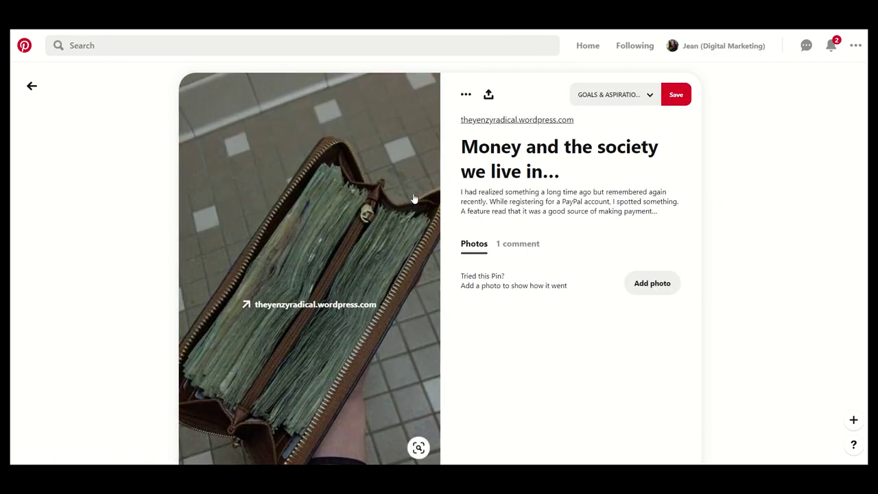
click(652, 100)
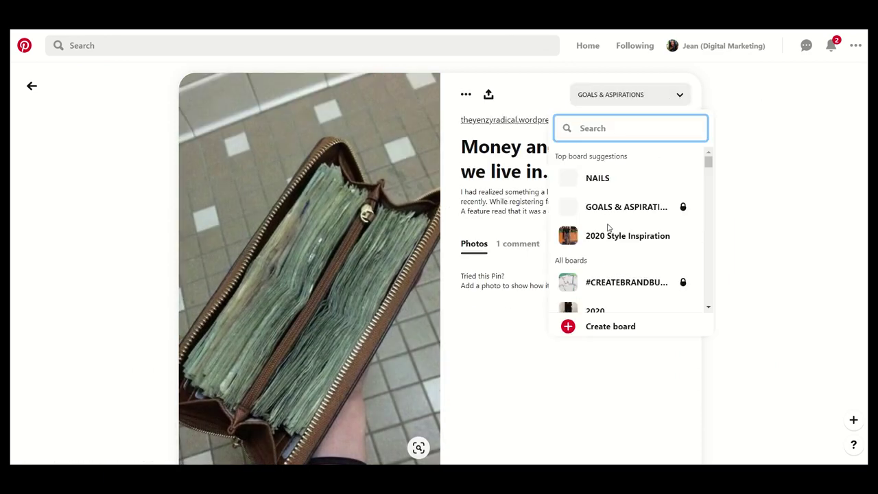
scroll(652, 253, down, 5)
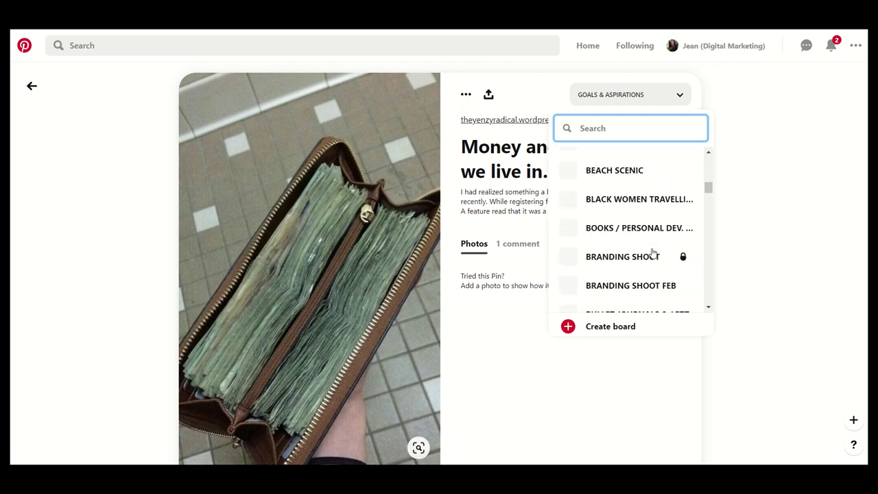
text(vi)
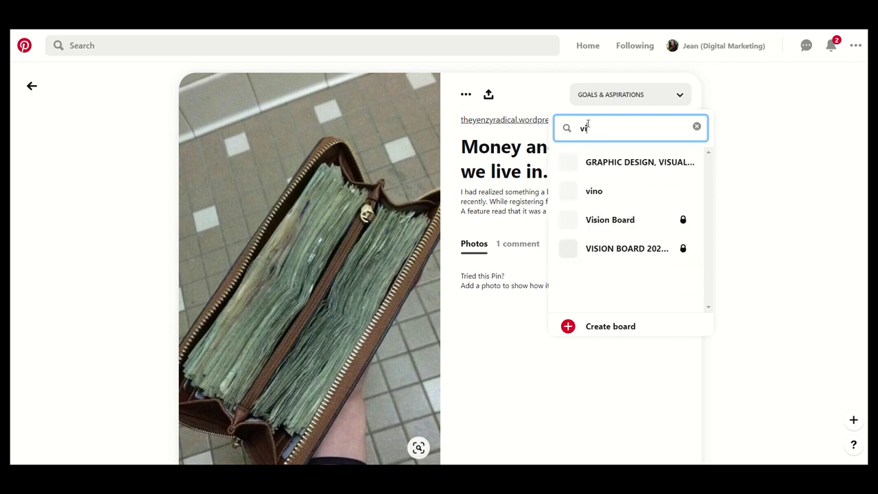
mouse_move(653, 256)
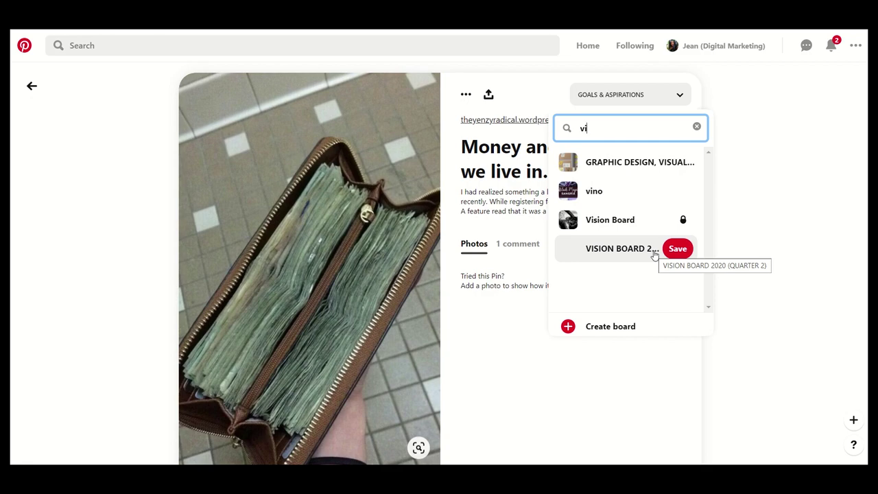
click(676, 250)
click(31, 86)
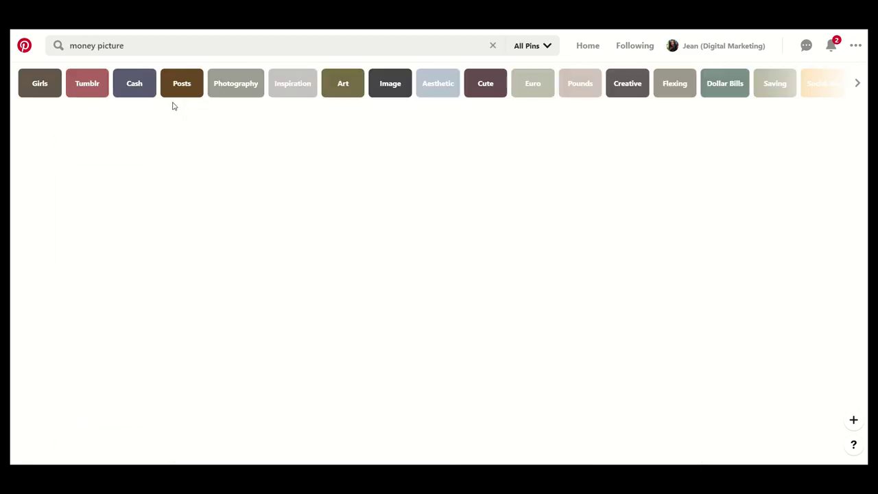
Search for 'travel' and glance over the results
click(121, 45)
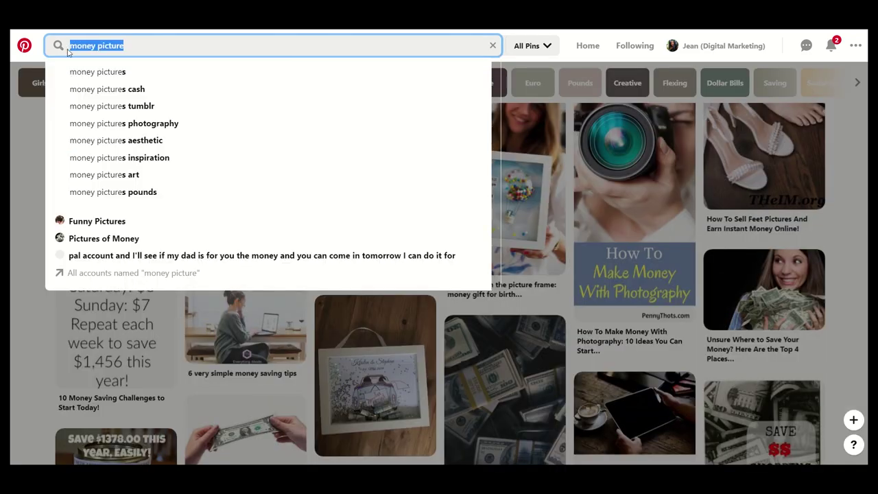
text(travel)
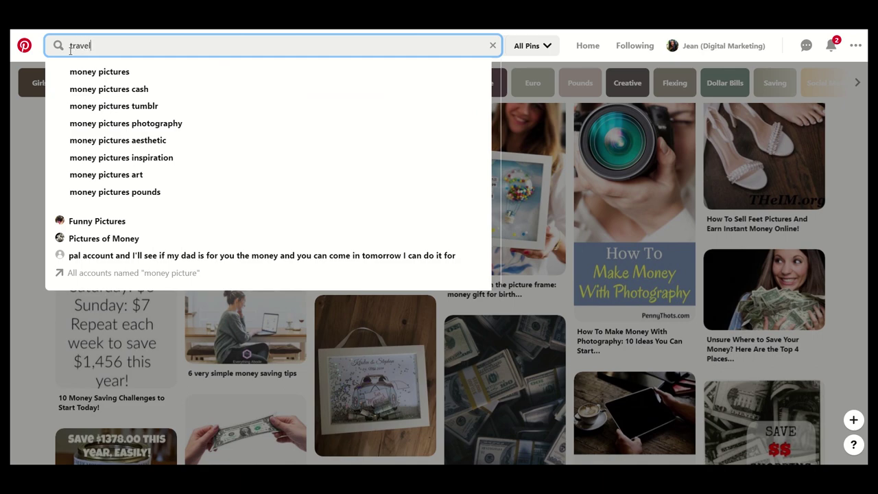
key(Return)
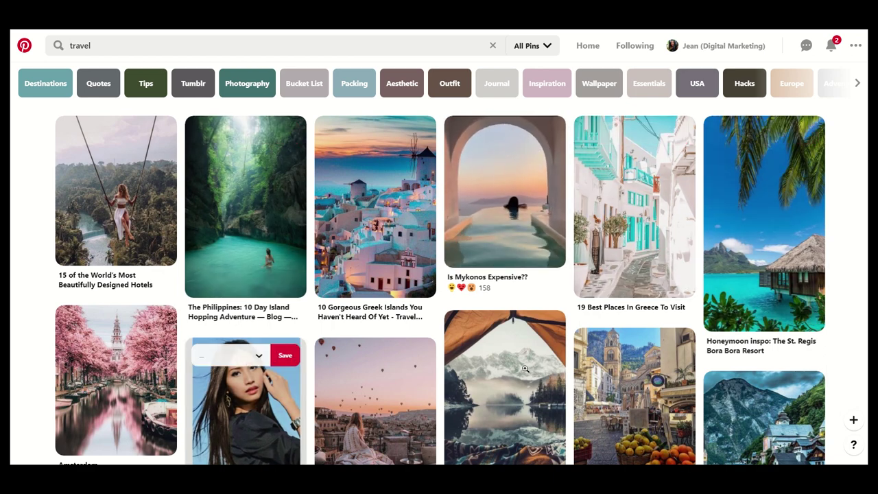
scroll(440, 324, down, 3)
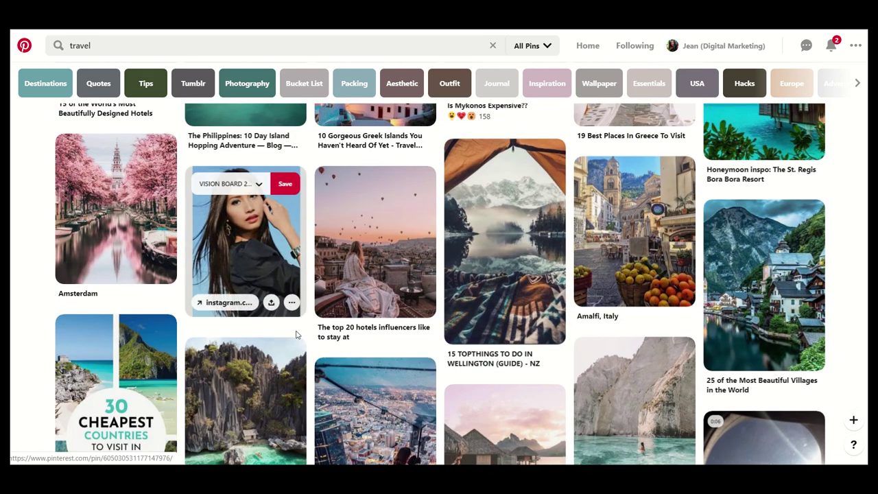
scroll(297, 335, up, 3)
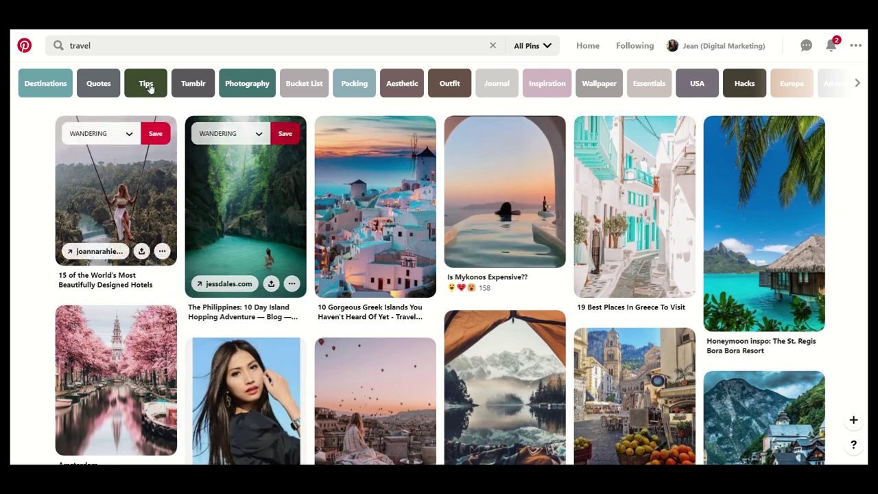
Narrow the search to the 'travel iceland' suggestion and scroll the results
click(118, 44)
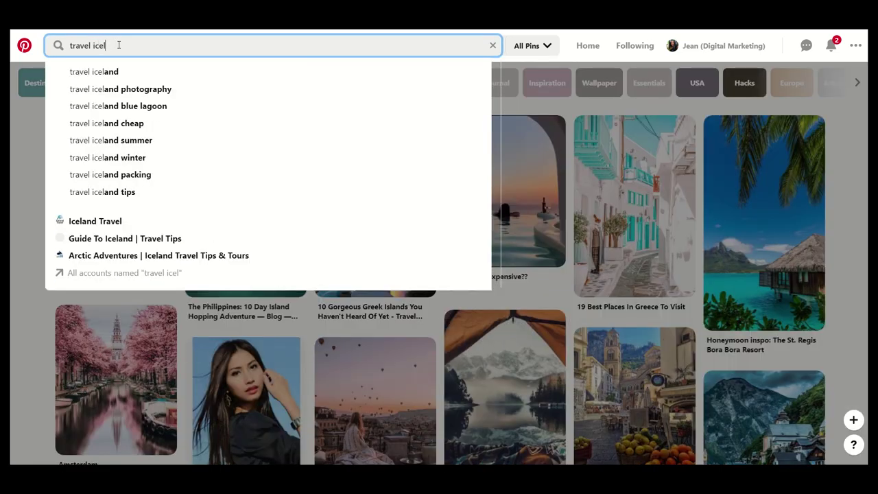
click(117, 72)
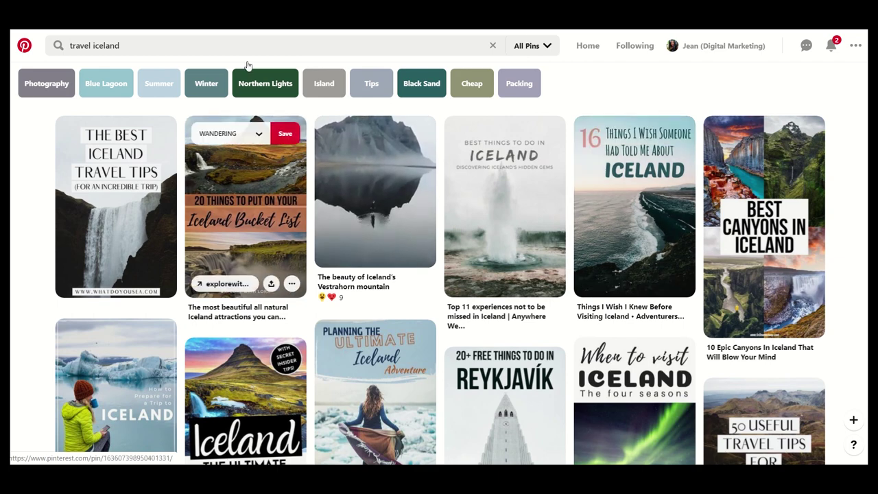
scroll(240, 263, down, 3)
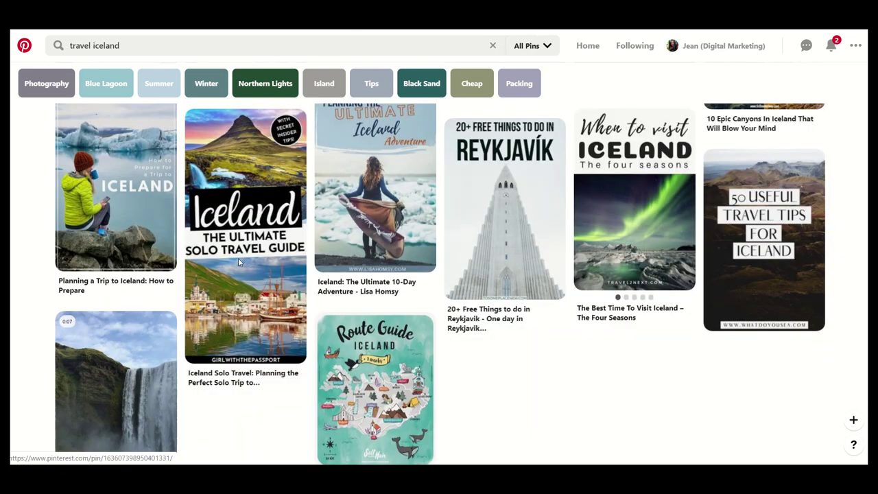
scroll(239, 263, down, 4)
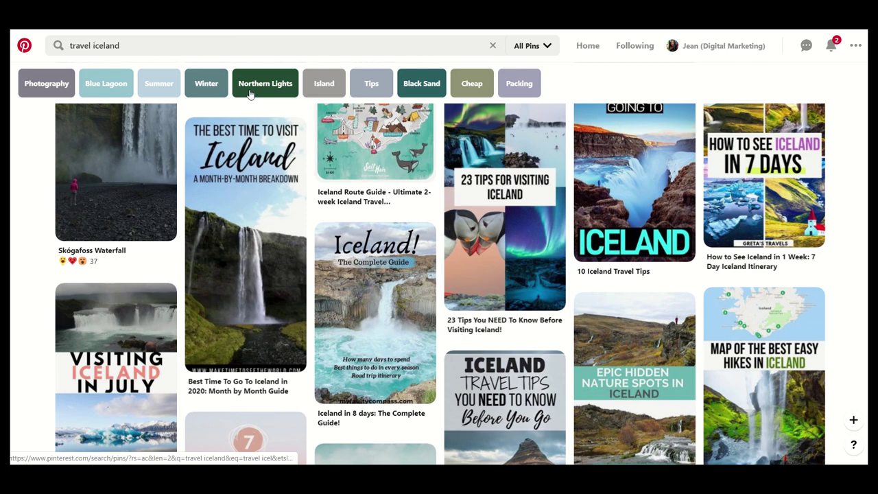
Filter to Northern Lights and save the icy mountain pin to VISION BOARD 2020 (QUARTER 2)
click(250, 90)
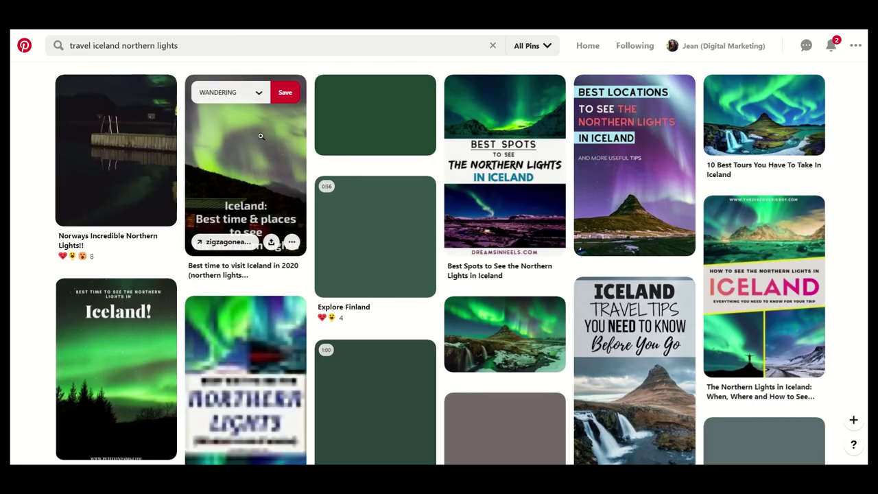
scroll(244, 185, down, 3)
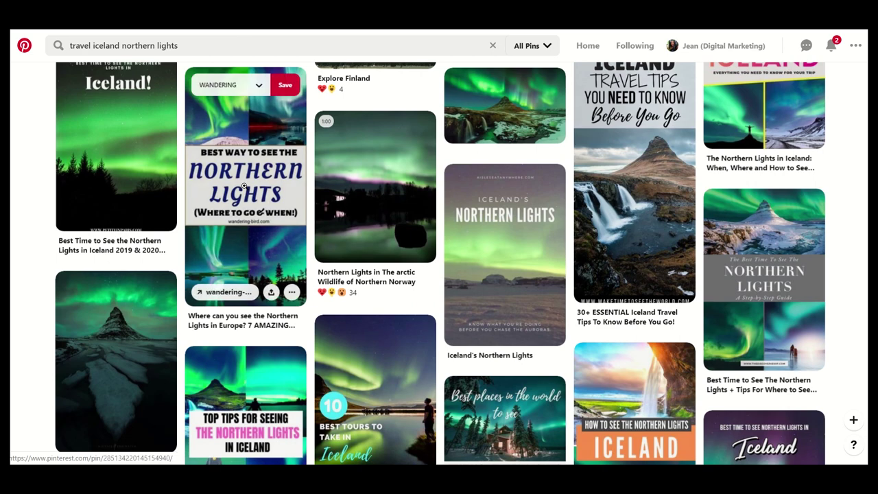
scroll(244, 186, down, 3)
scroll(117, 134, up, 2)
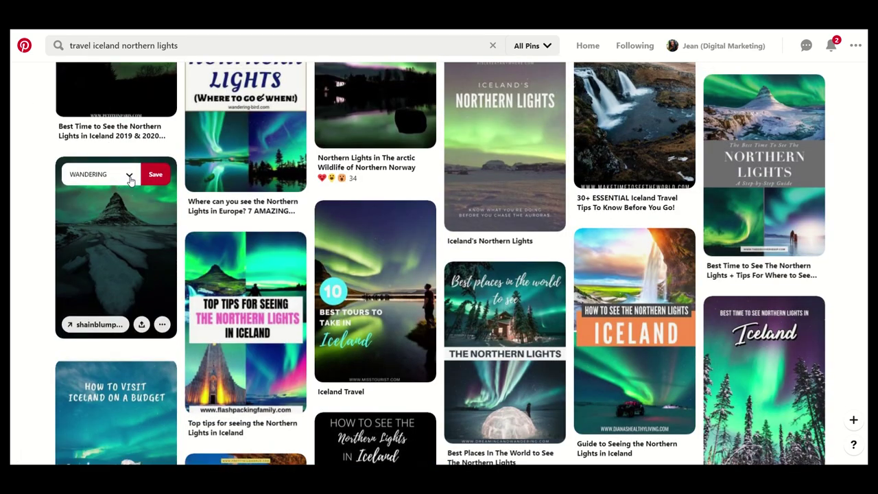
click(130, 177)
scroll(106, 371, down, 3)
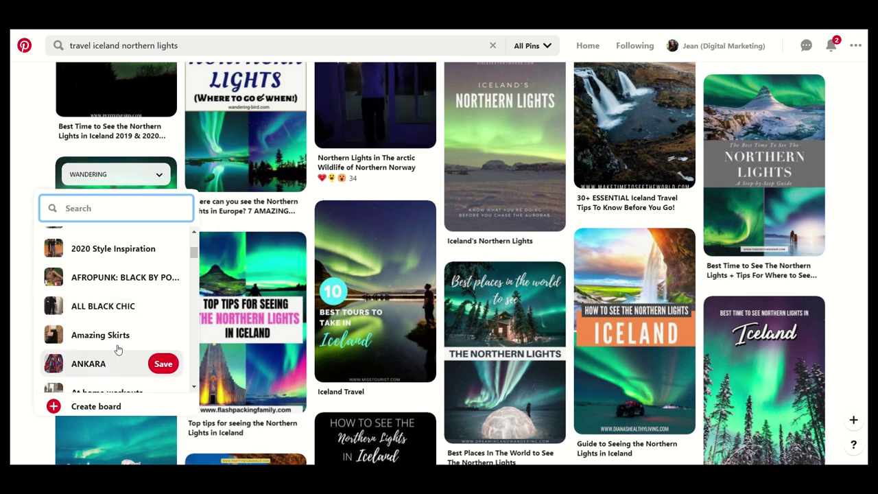
scroll(118, 350, up, 3)
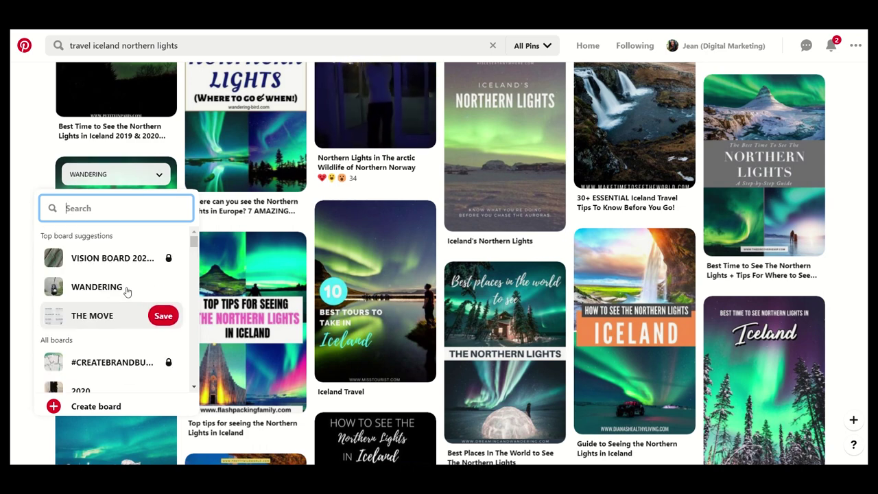
click(163, 258)
Save the green aurora pin to VISION BOARD 2020 (QUARTER 2) as well
scroll(374, 233, down, 5)
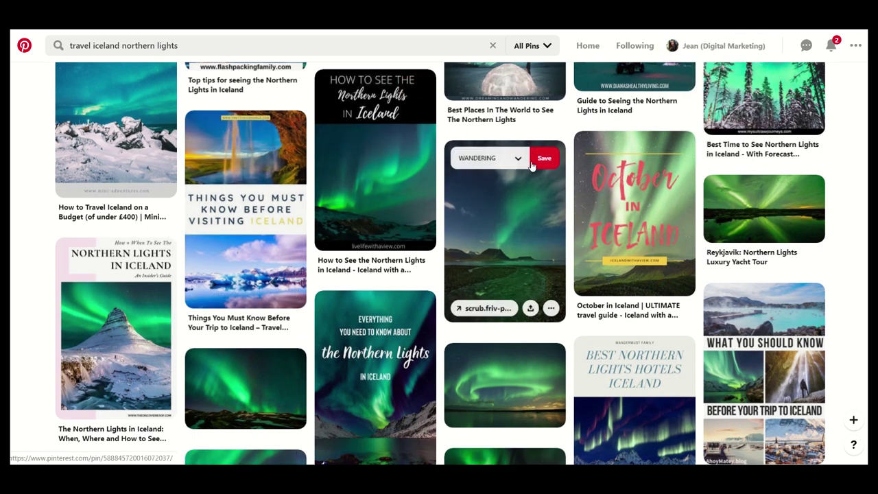
click(519, 162)
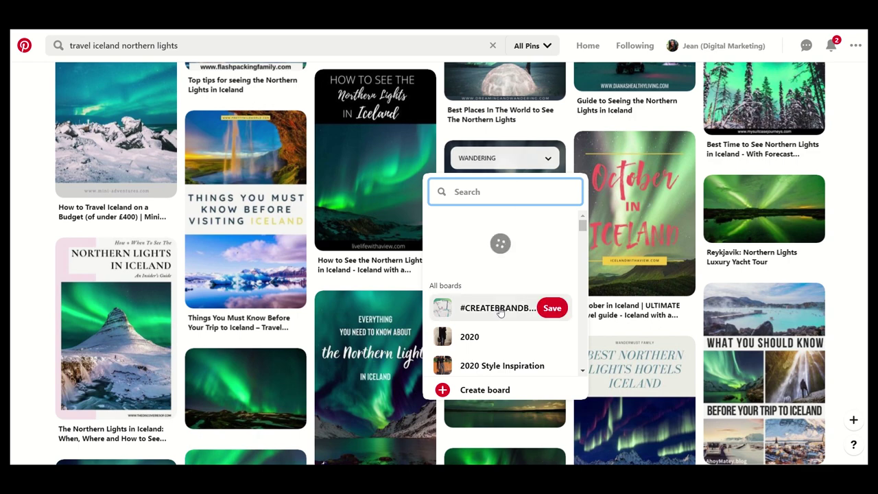
click(552, 242)
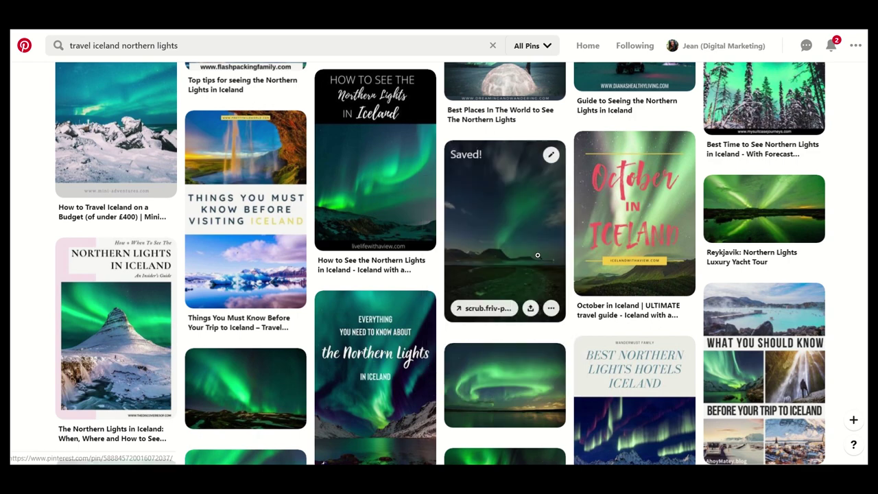
scroll(406, 289, down, 10)
scroll(406, 289, up, 10)
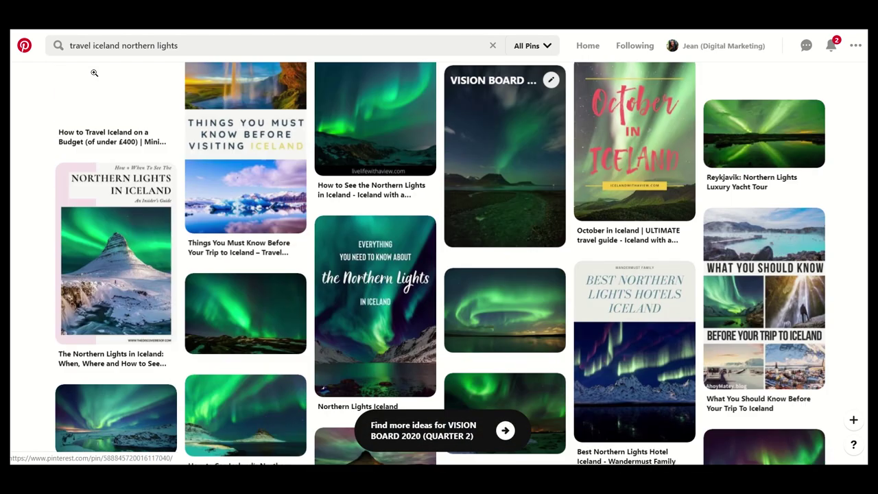
Search 'travel iceland pictures' and save the sea-cliff pin to VISION BOARD 2020 (QUARTER 2)
key(ctrl+shift+Left)
key(ctrl+shift+Left)
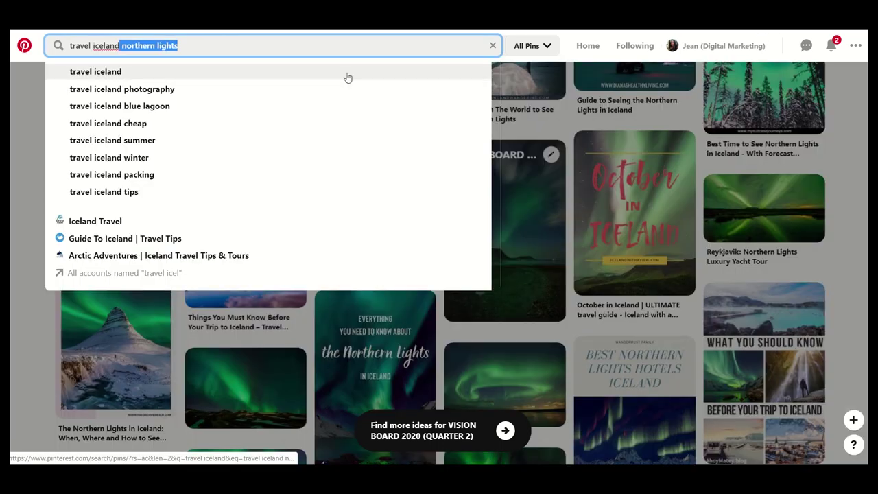
key(BackSpace)
key(Return)
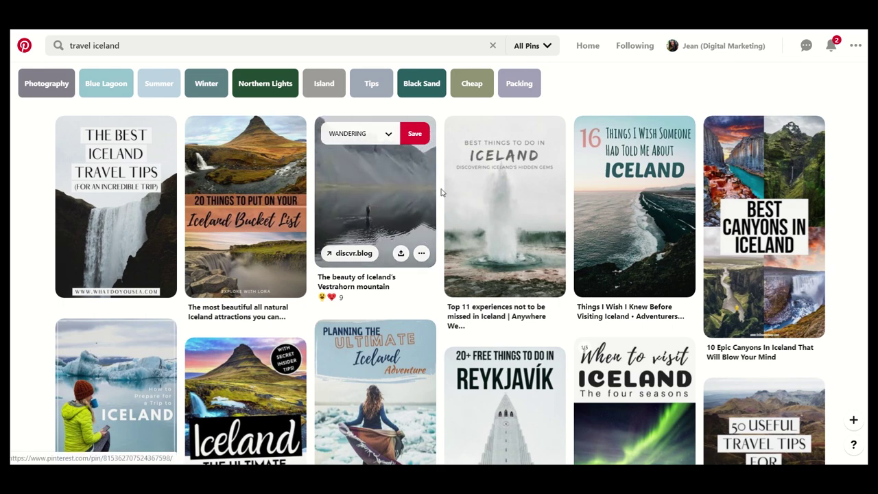
scroll(402, 179, down, 6)
scroll(368, 214, down, 4)
scroll(364, 233, up, 2)
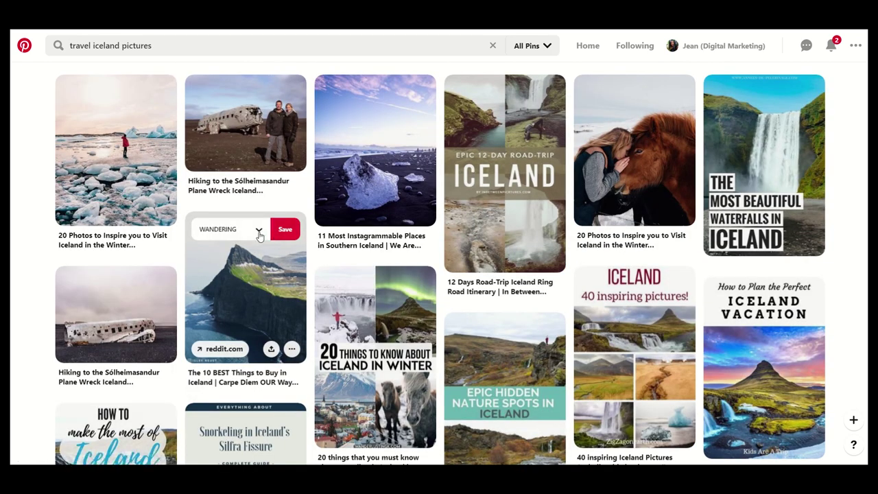
click(259, 231)
click(433, 183)
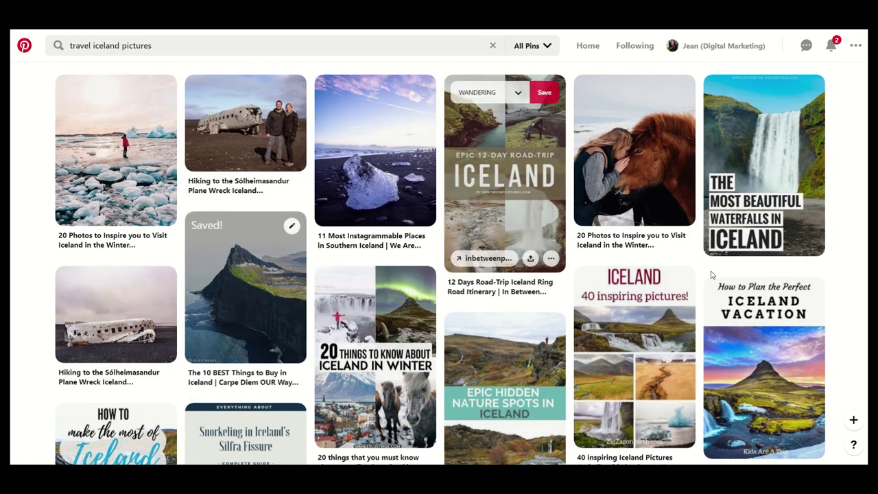
Replace the query with 'zanzibar' and run the search
scroll(712, 275, down, 4)
scroll(714, 275, down, 3)
scroll(714, 274, down, 5)
scroll(713, 274, down, 3)
scroll(714, 274, down, 4)
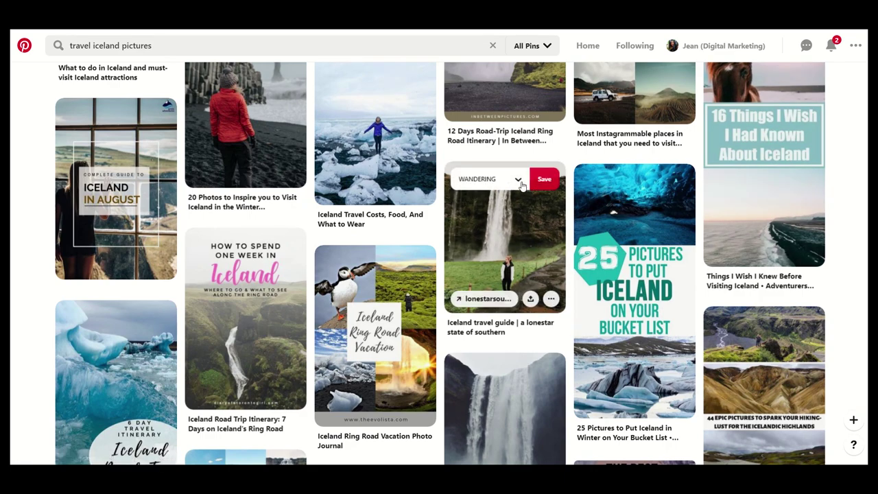
scroll(520, 184, down, 8)
scroll(374, 309, up, 6)
scroll(28, 105, up, 3)
double_click(149, 45)
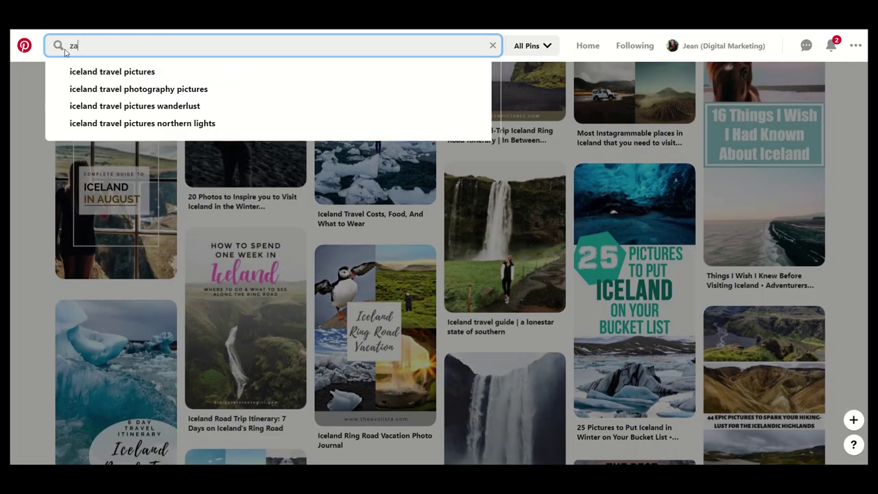
text(zanzibar)
key(Return)
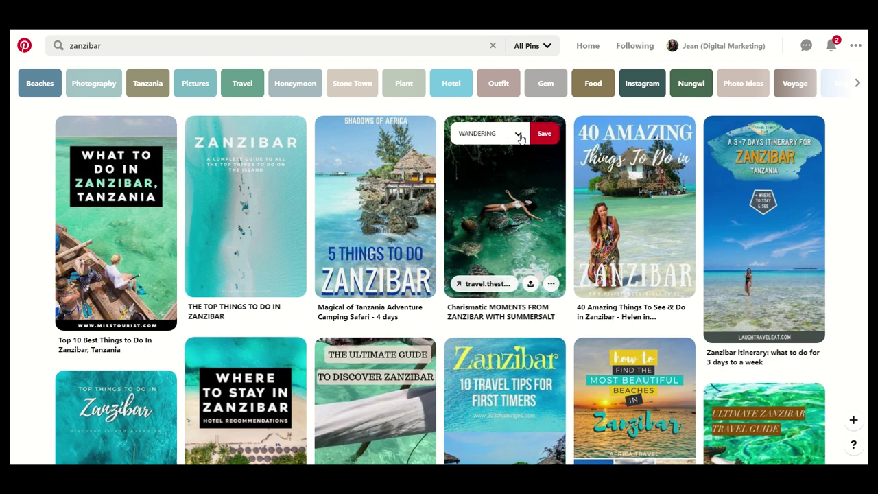
Save the Charismatic Moments from Zanzibar turtle pin to VISION BOARD 2020 (QUARTER 2), then browse more results
click(520, 136)
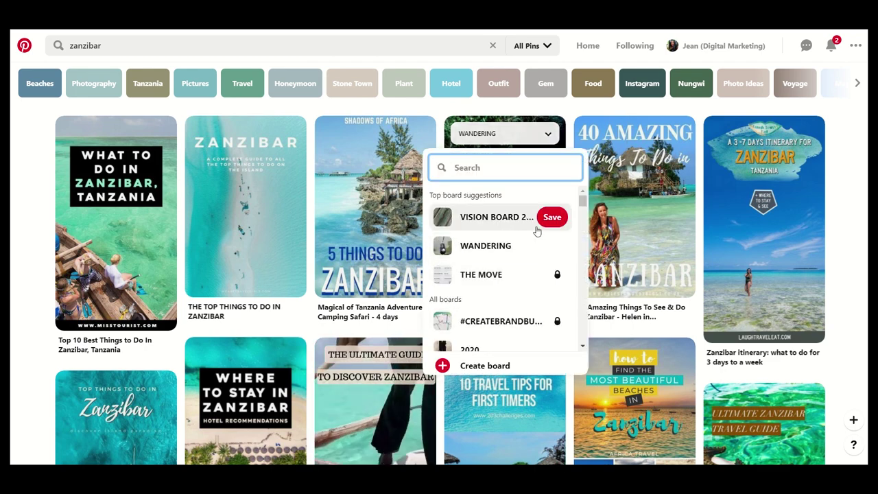
click(539, 226)
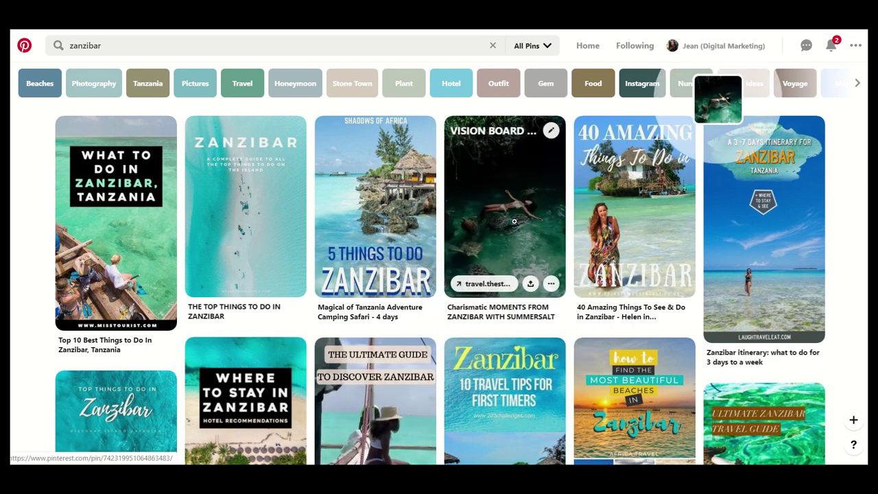
scroll(237, 319, down, 4)
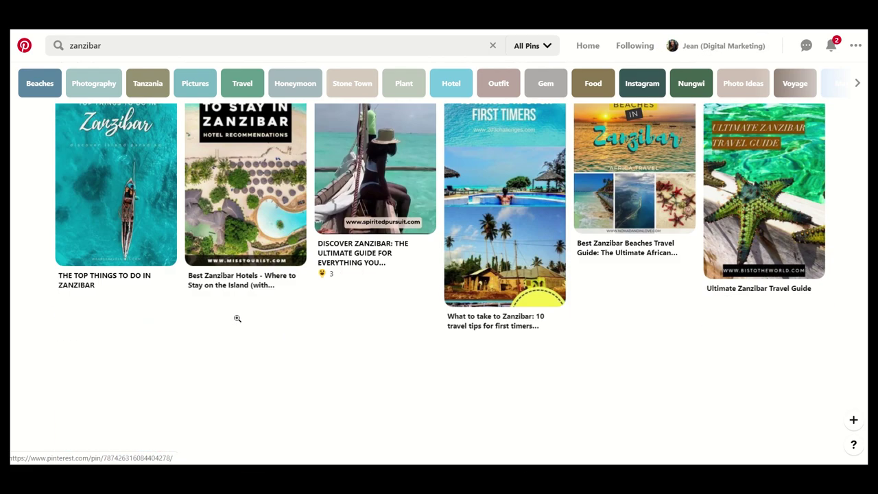
scroll(237, 319, down, 4)
scroll(237, 320, down, 15)
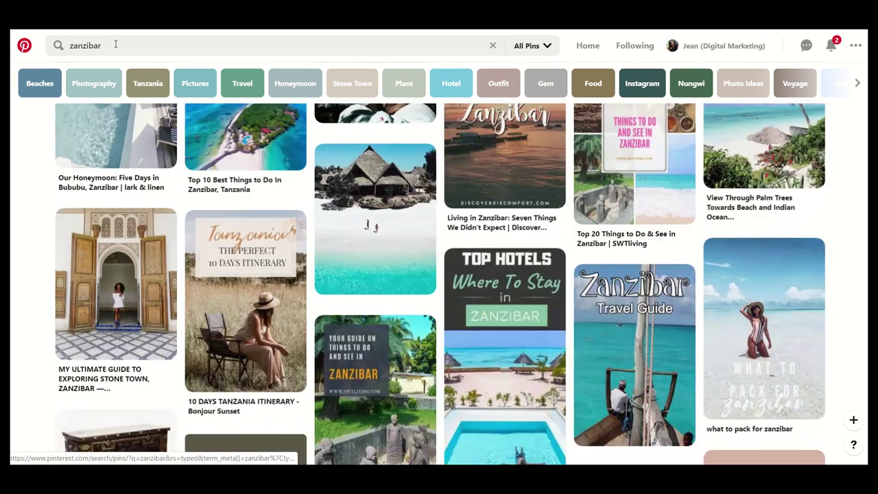
click(115, 45)
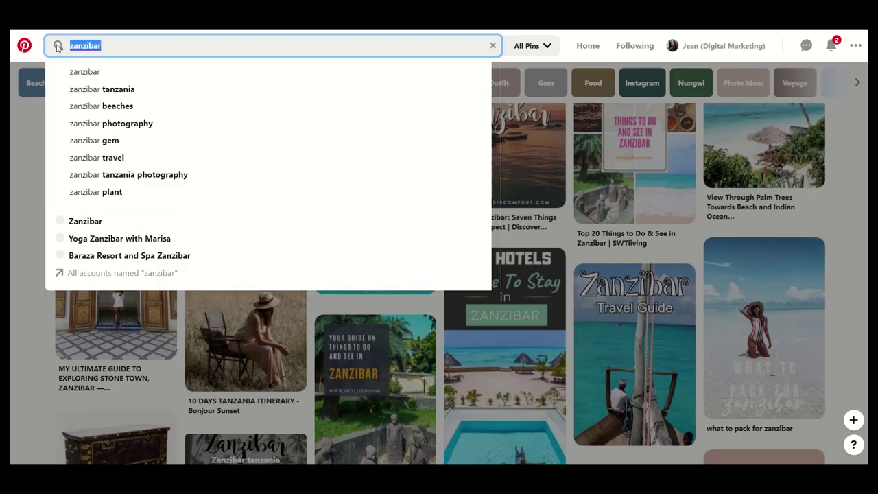
Open the BLACK WOMEN TRAVELLING board from your profile's boards
click(732, 46)
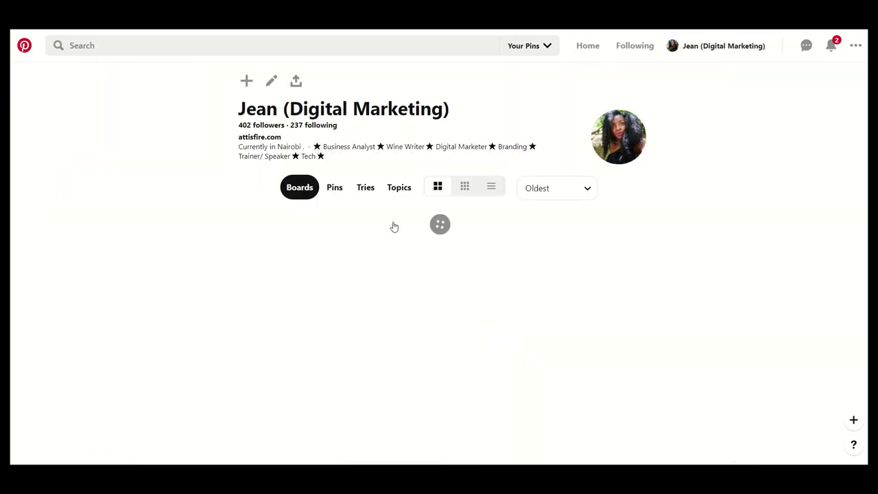
scroll(354, 258, down, 3)
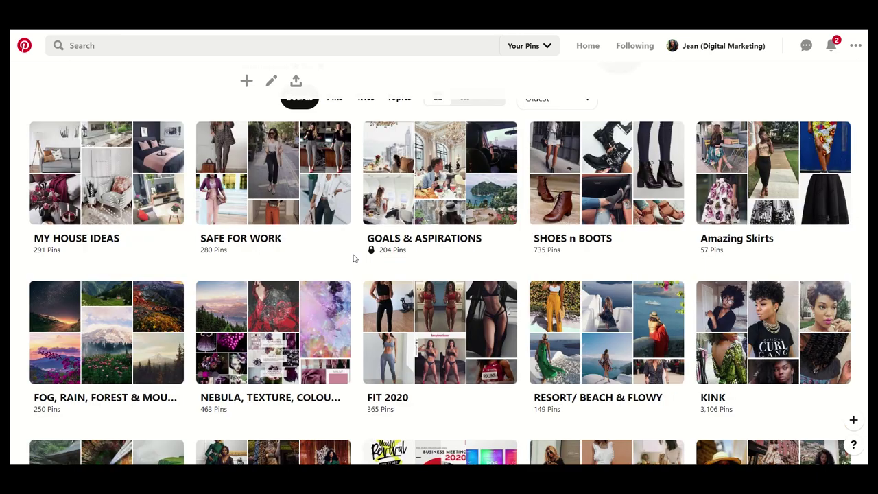
scroll(354, 258, down, 1)
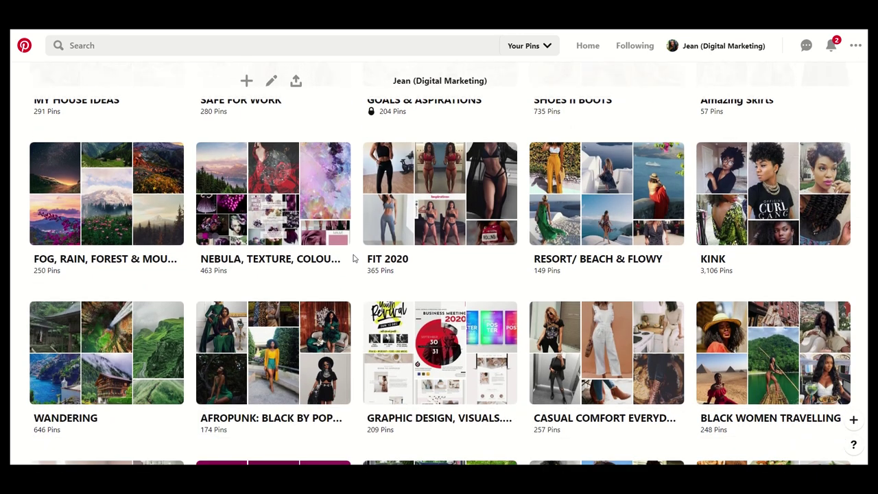
click(790, 418)
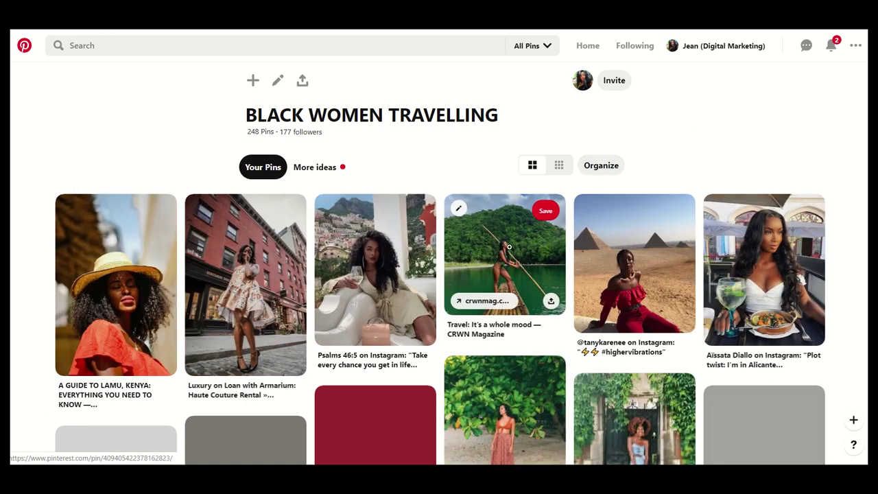
Save the Travel: It's a whole mood pin to VISION BOARD 2020 and return to the board
click(474, 238)
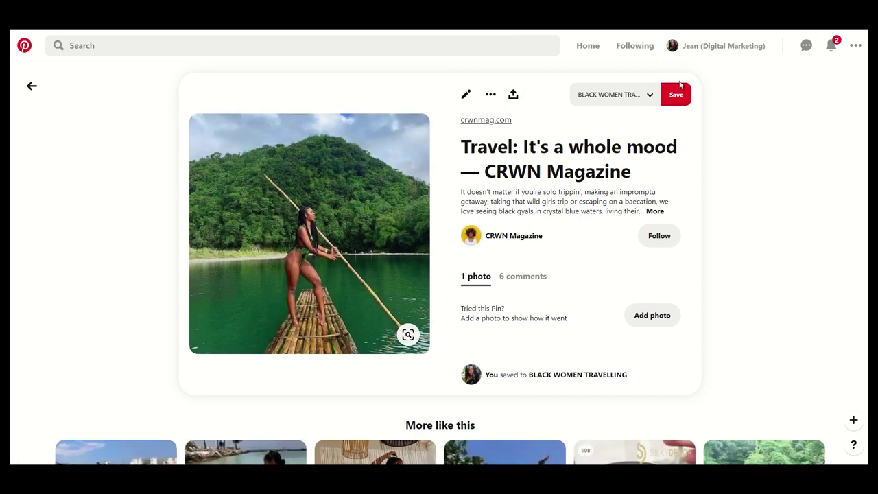
click(648, 96)
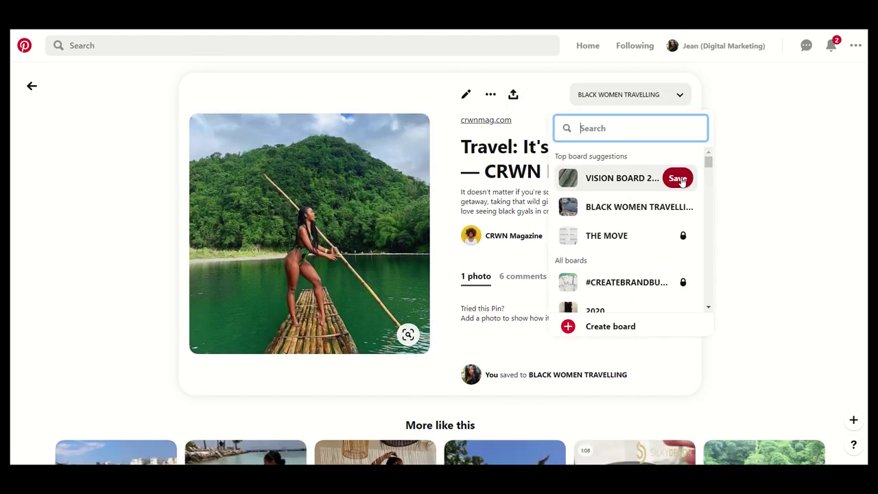
click(678, 180)
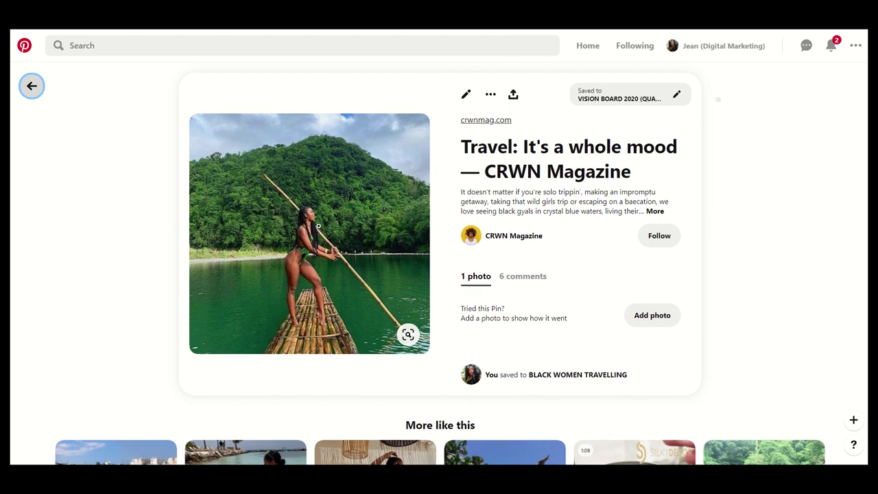
key(alt+Left)
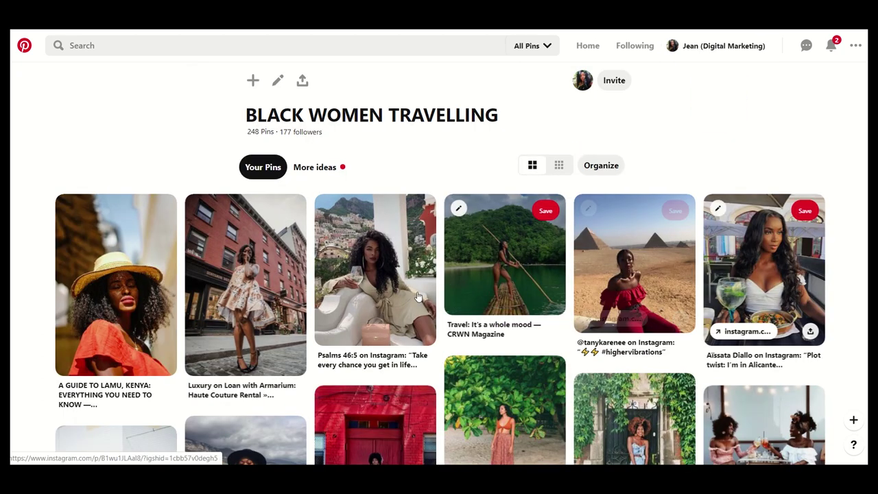
Open the Alicante dining pin and bring up its list of boards
click(776, 266)
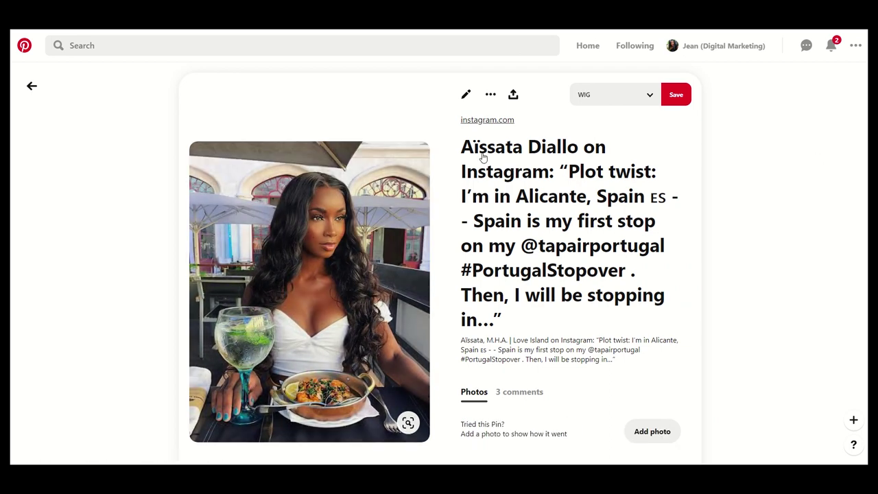
click(650, 96)
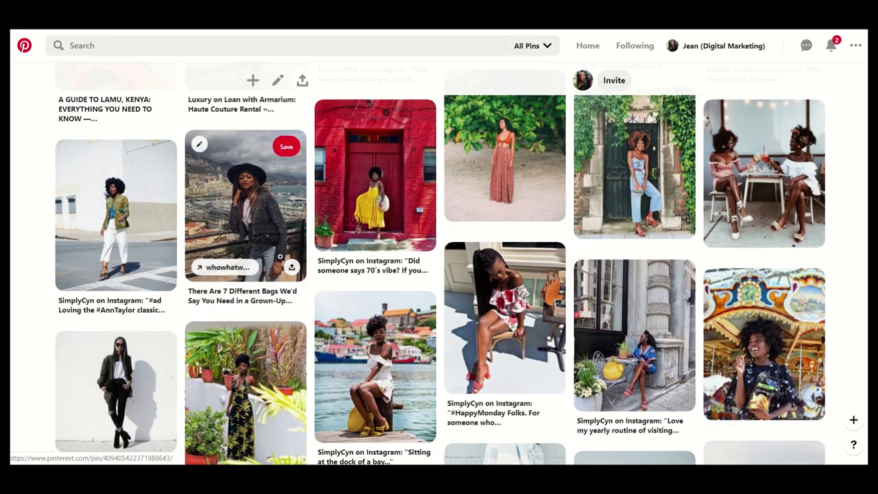
scroll(280, 257, down, 5)
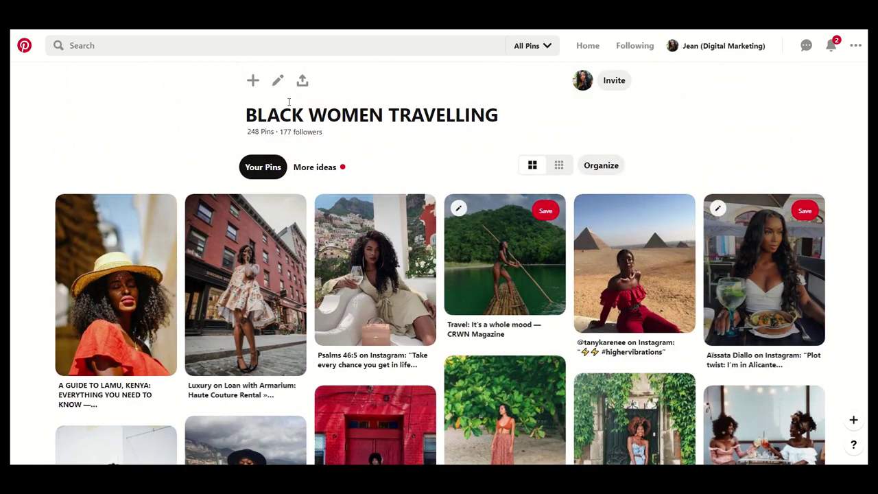
Save the LUNCH AT THE MAY FAIR KITCHEN pin to VISION BOARD 2020
scroll(493, 203, down, 10)
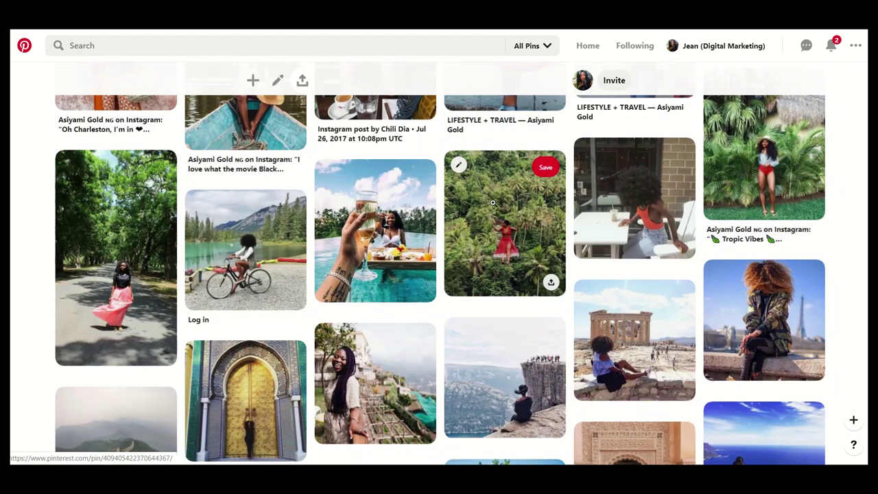
scroll(492, 203, down, 3)
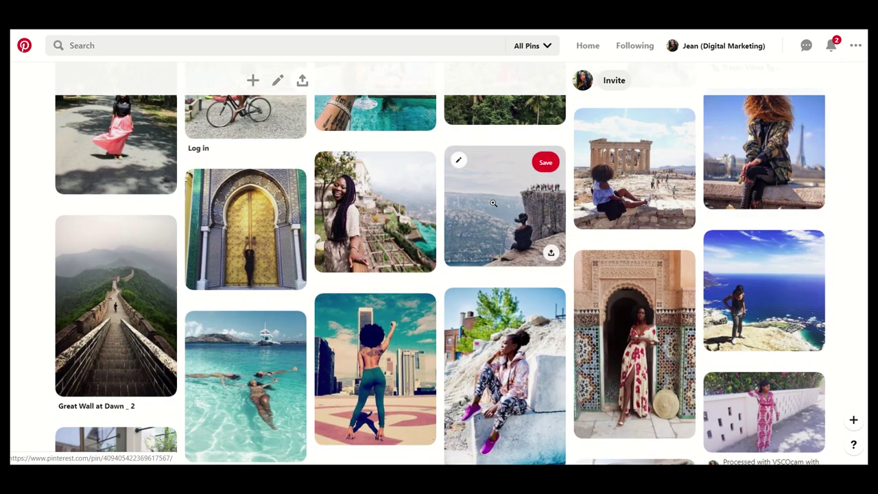
scroll(492, 195, down, 3)
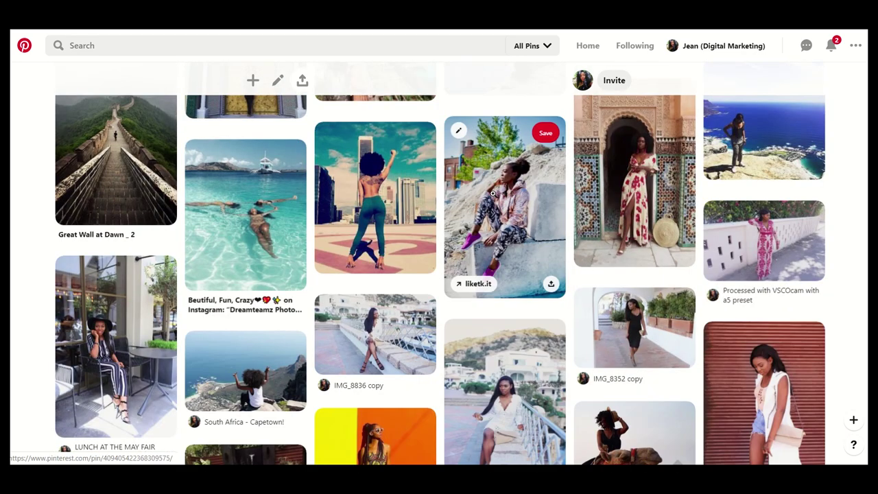
scroll(492, 194, down, 3)
click(96, 165)
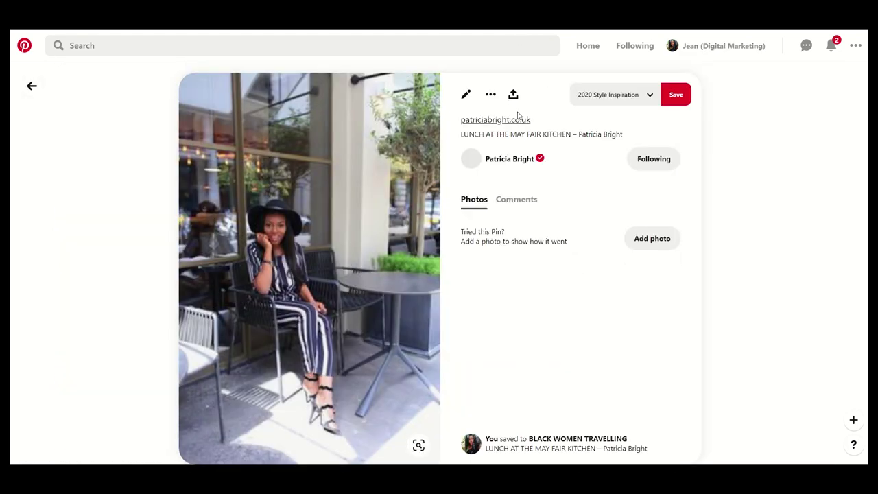
click(651, 100)
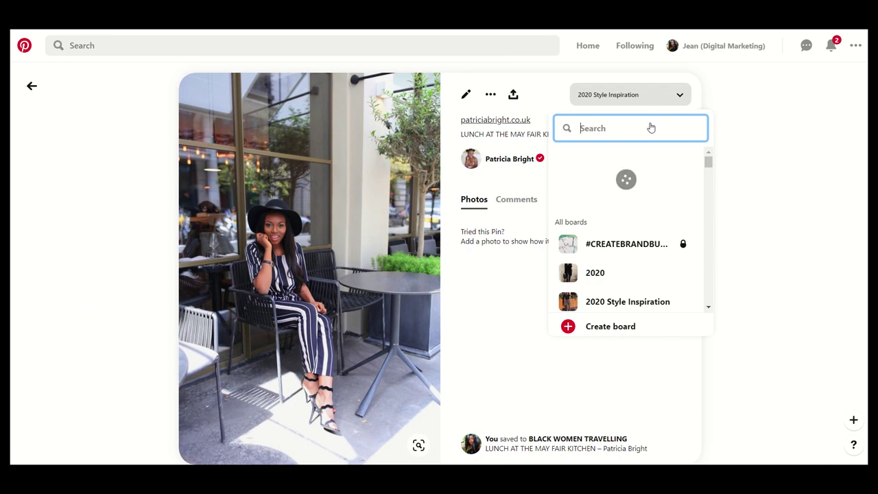
click(677, 179)
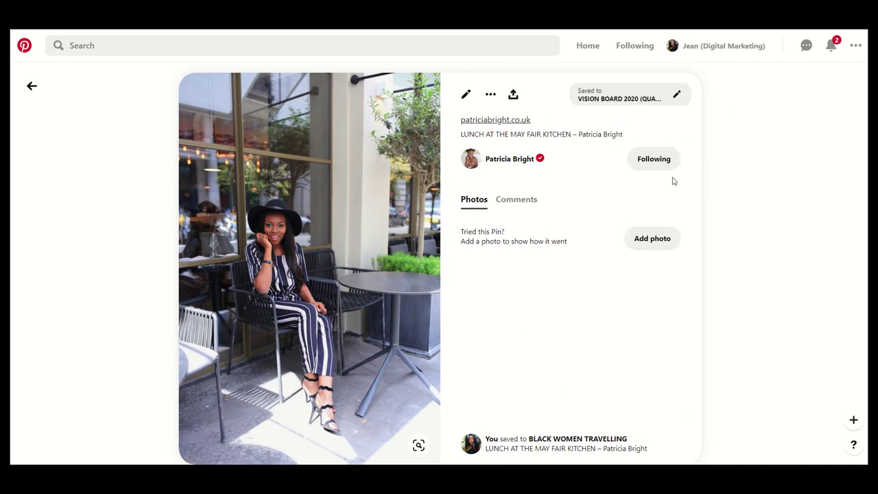
key(Escape)
Scroll further through BLACK WOMEN TRAVELLING, past the camel ride, Santorini views and colourful doorways
scroll(580, 203, down, 2)
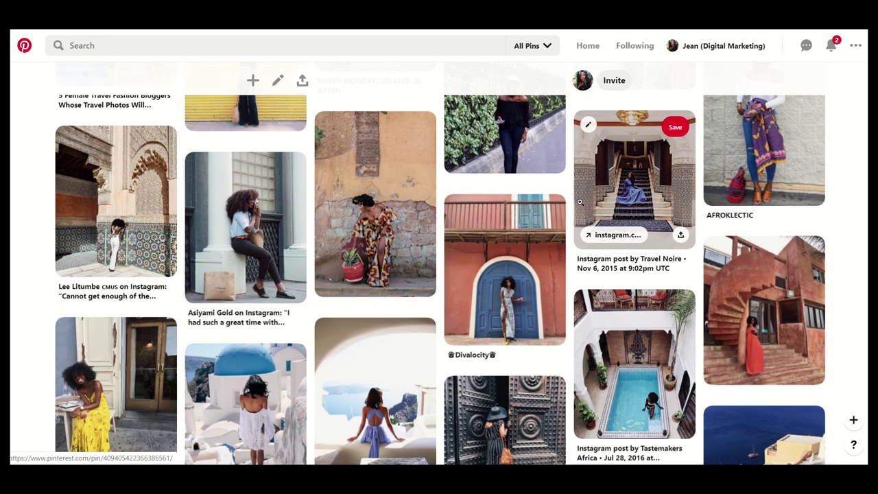
scroll(580, 202, down, 3)
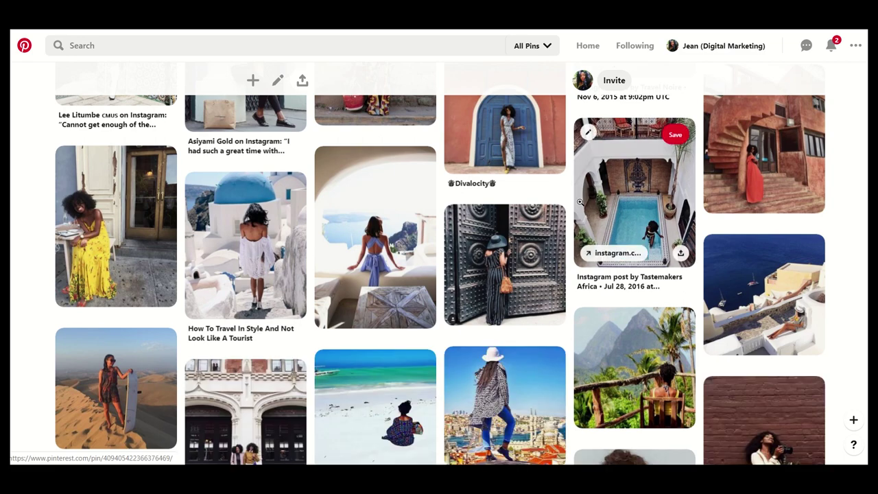
scroll(580, 202, down, 2)
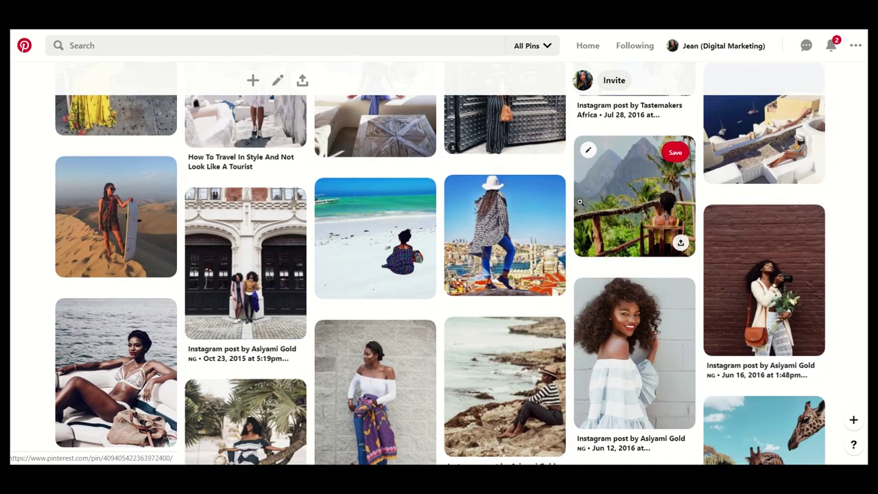
scroll(579, 202, down, 3)
scroll(580, 202, down, 2)
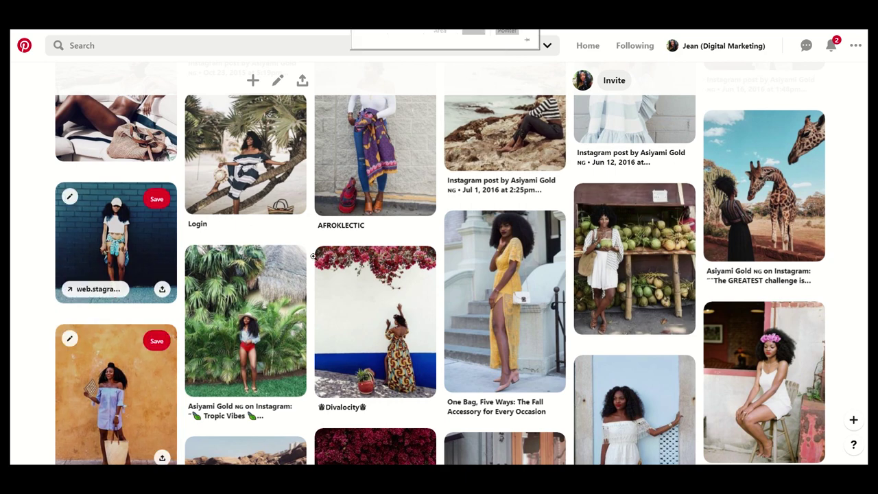
scroll(278, 167, down, 4)
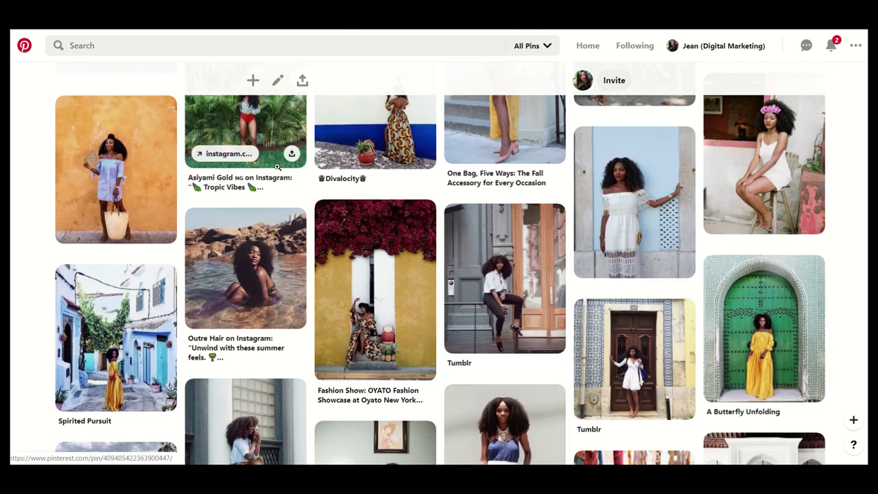
scroll(278, 166, down, 1)
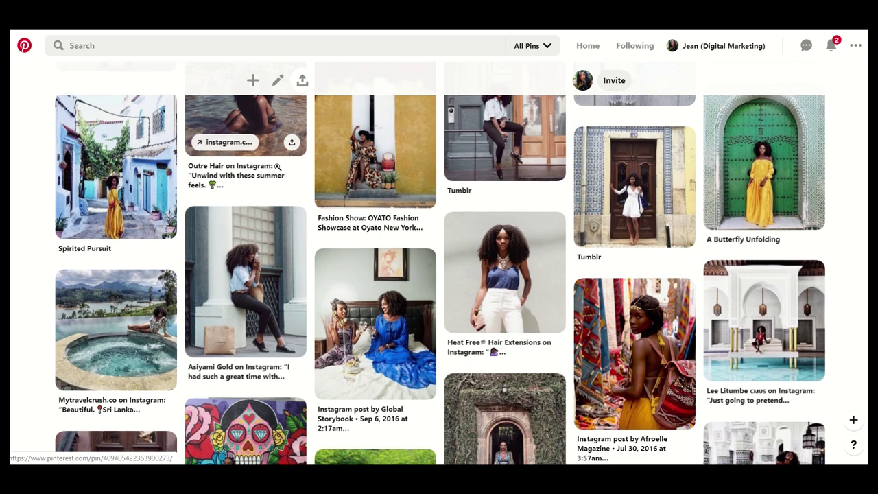
scroll(277, 166, down, 3)
scroll(276, 166, down, 2)
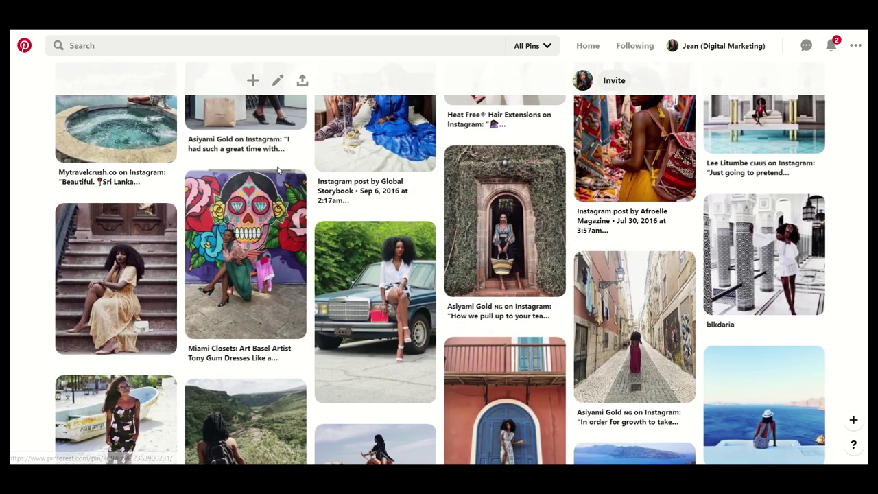
scroll(278, 170, down, 3)
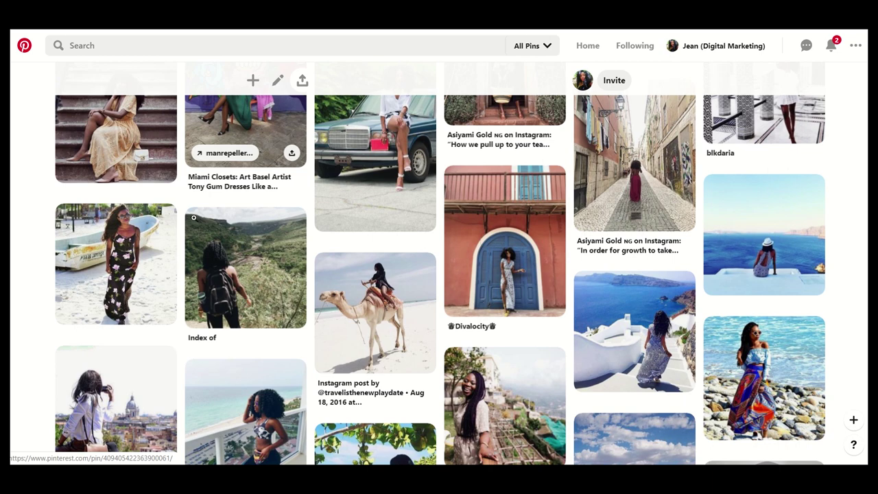
Save the hiker-in-green-valley pin to VISION BOARD 2020
click(250, 261)
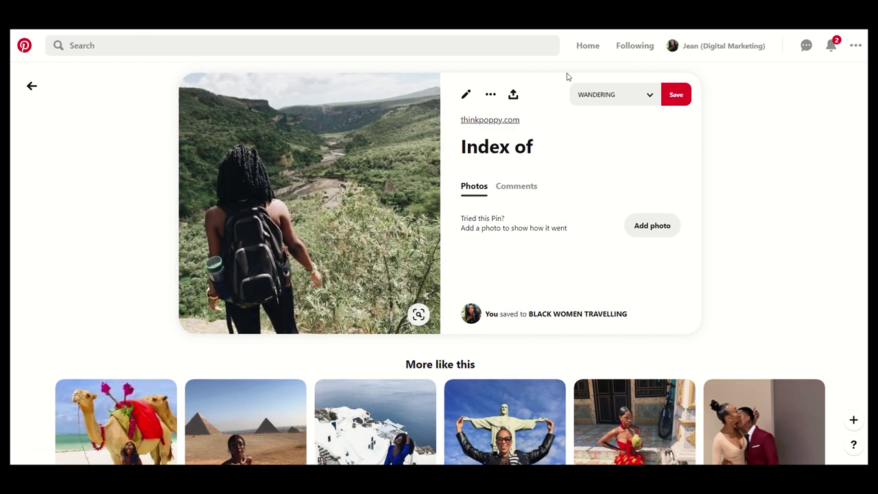
click(651, 98)
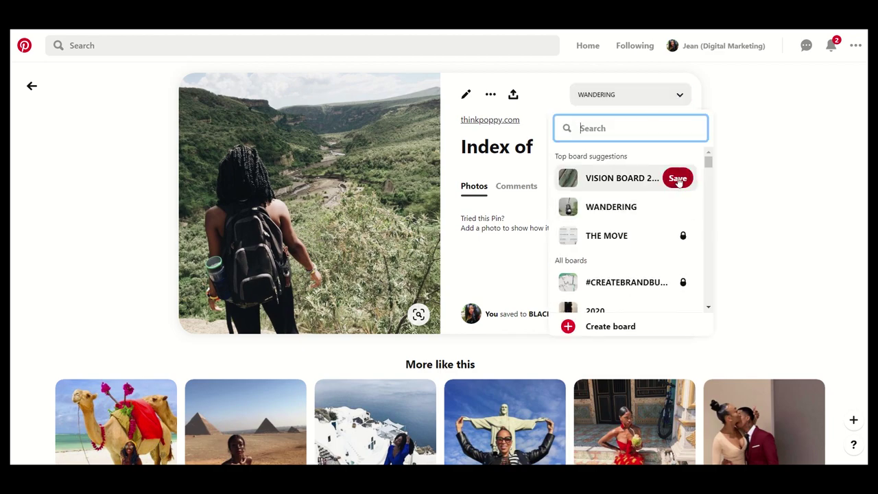
click(678, 178)
scroll(496, 249, down, 4)
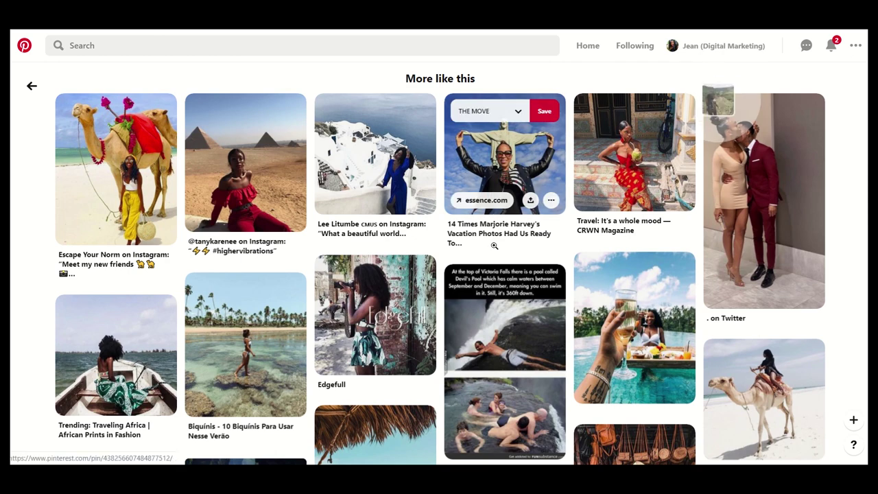
Return to BLACK WOMEN TRAVELLING and scroll through pins like Pisa, the Taj Mahal and Gorée
click(32, 85)
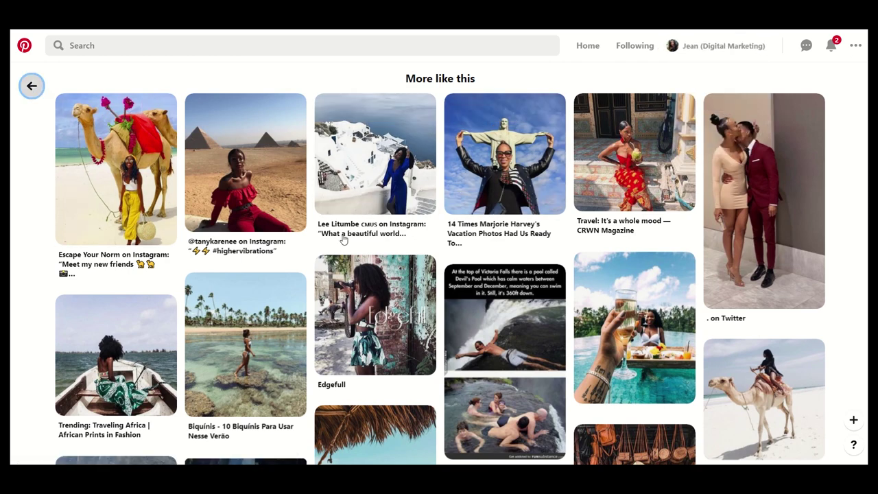
scroll(252, 236, down, 4)
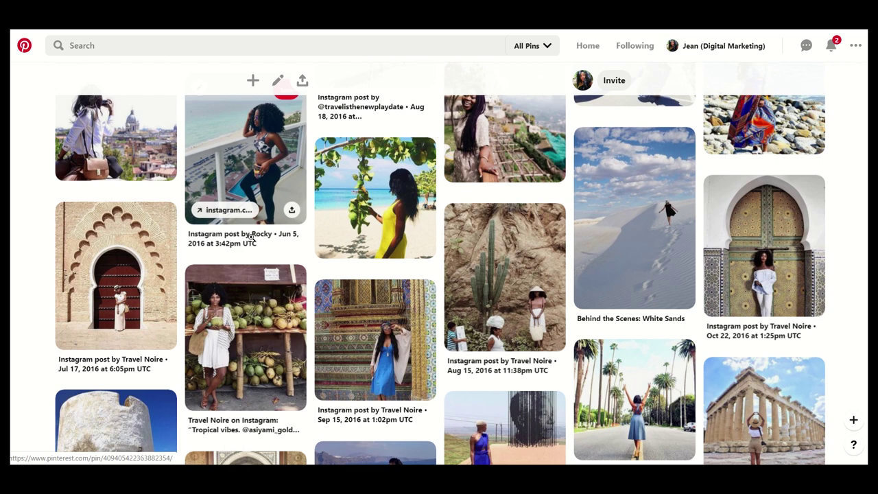
scroll(252, 236, down, 4)
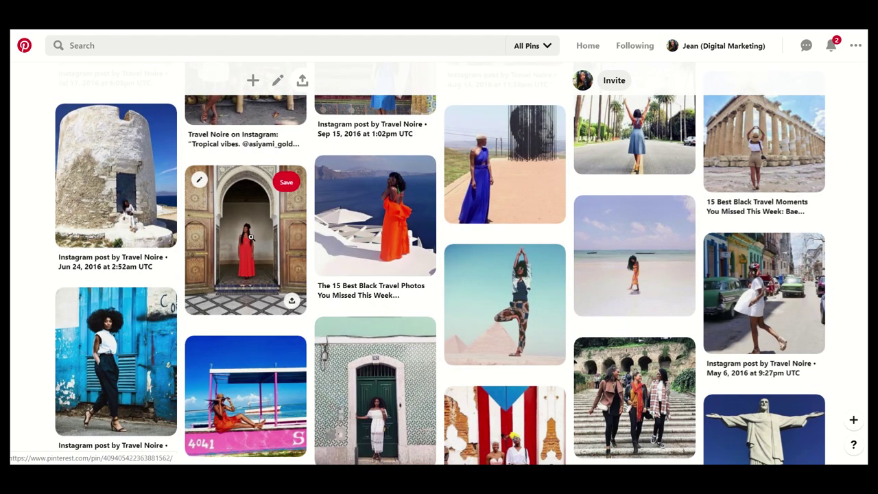
scroll(252, 237, down, 3)
scroll(252, 239, down, 4)
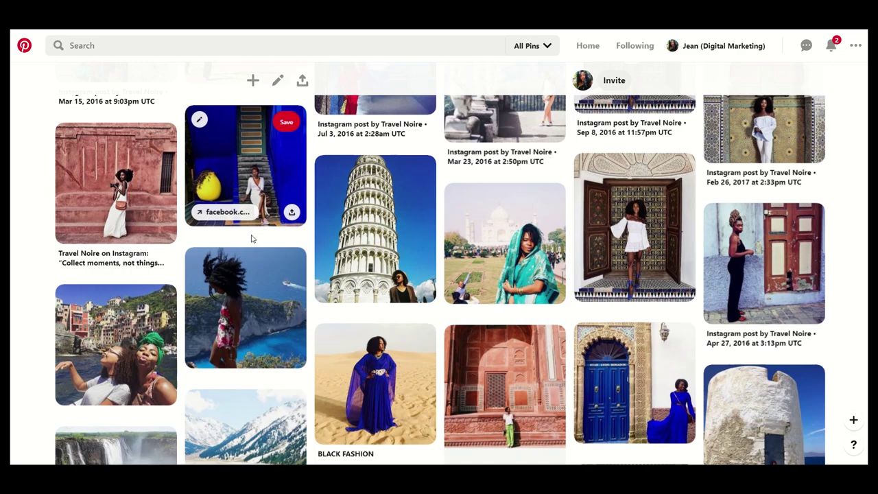
scroll(251, 238, down, 4)
scroll(251, 237, down, 4)
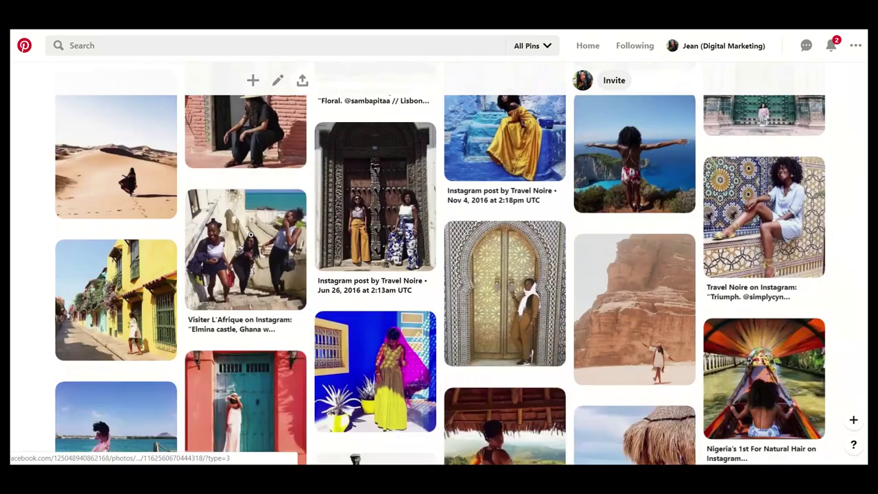
scroll(252, 234, down, 4)
scroll(251, 236, down, 3)
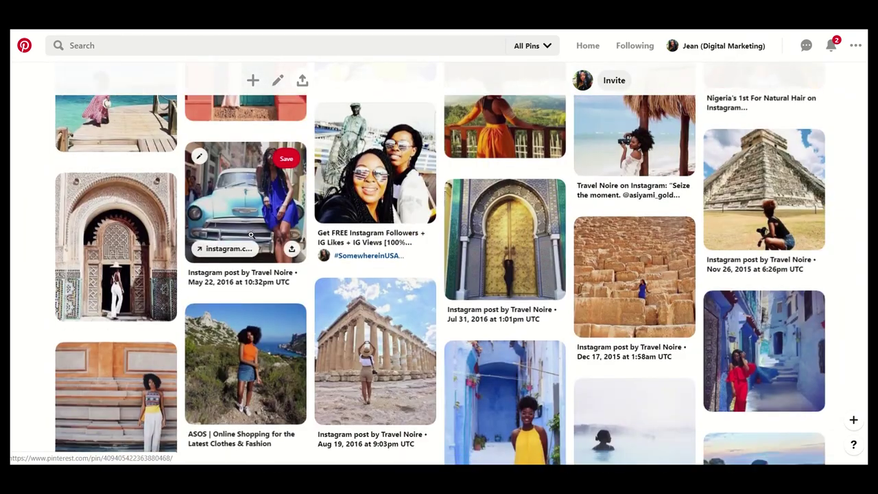
scroll(251, 238, down, 4)
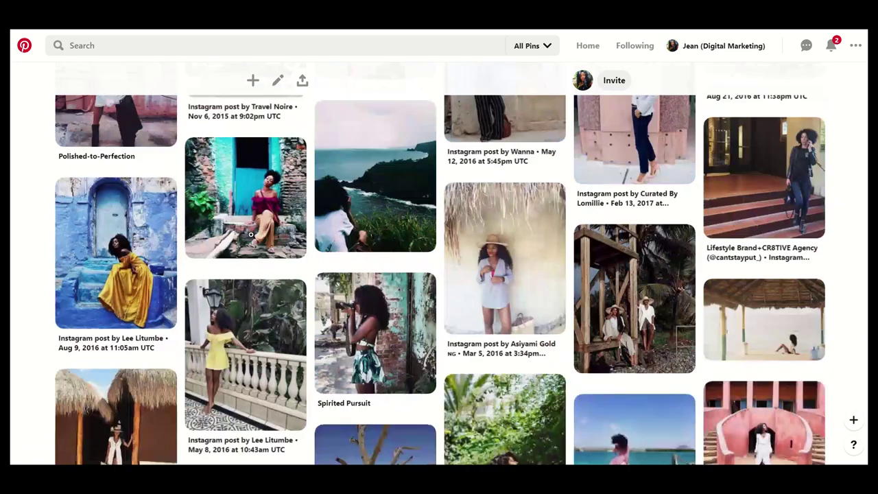
scroll(252, 235, down, 8)
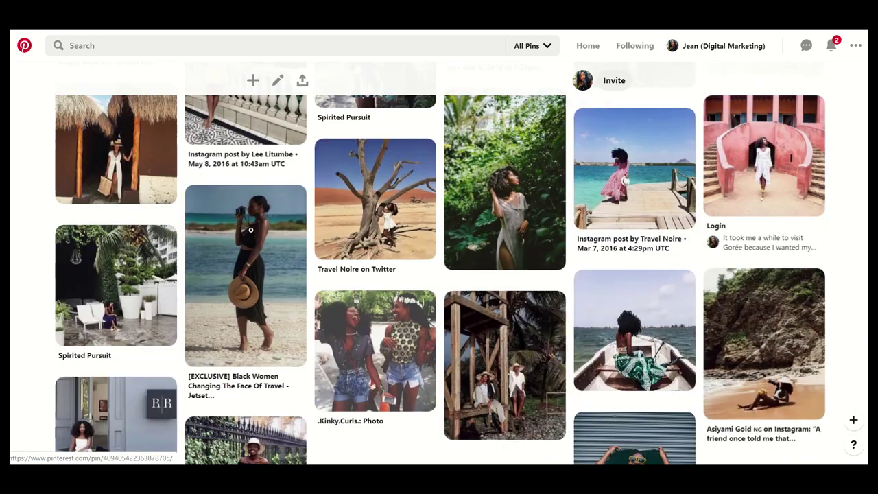
Open the GOALS & ASPIRATIONS board from your profile and scroll through its luxury-lifestyle pins
click(698, 46)
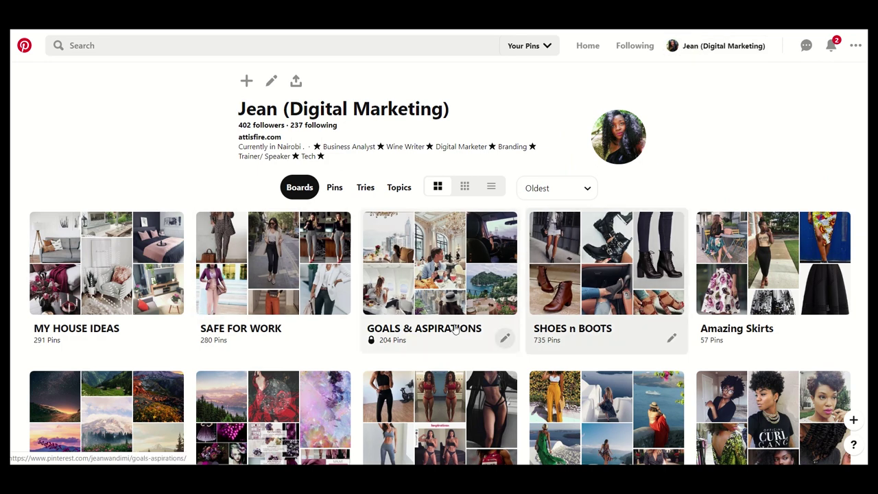
click(455, 329)
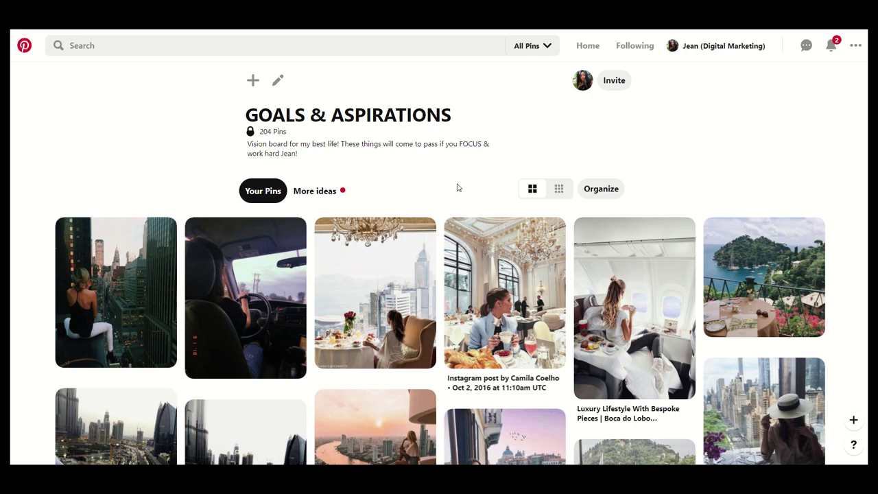
scroll(459, 187, down, 3)
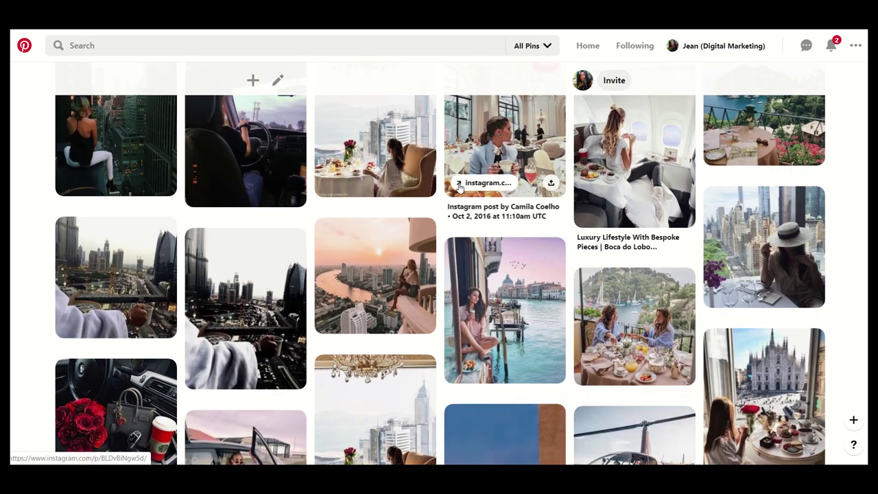
scroll(459, 188, down, 2)
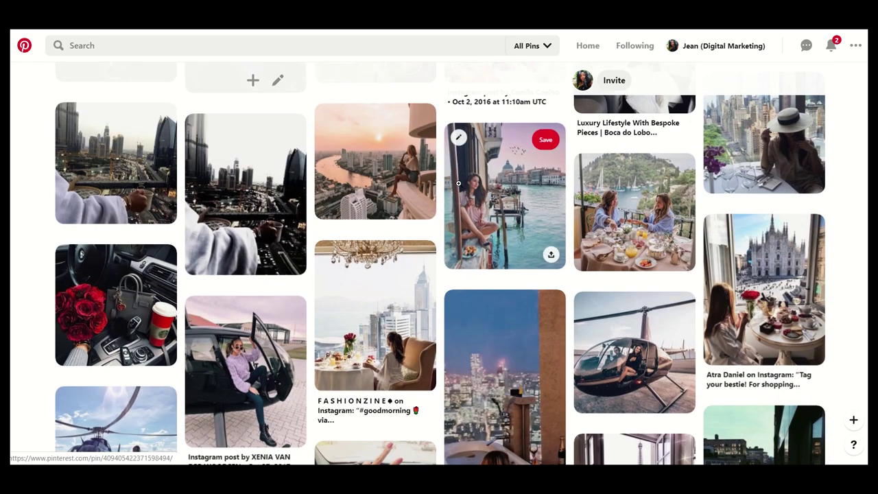
scroll(460, 182, down, 3)
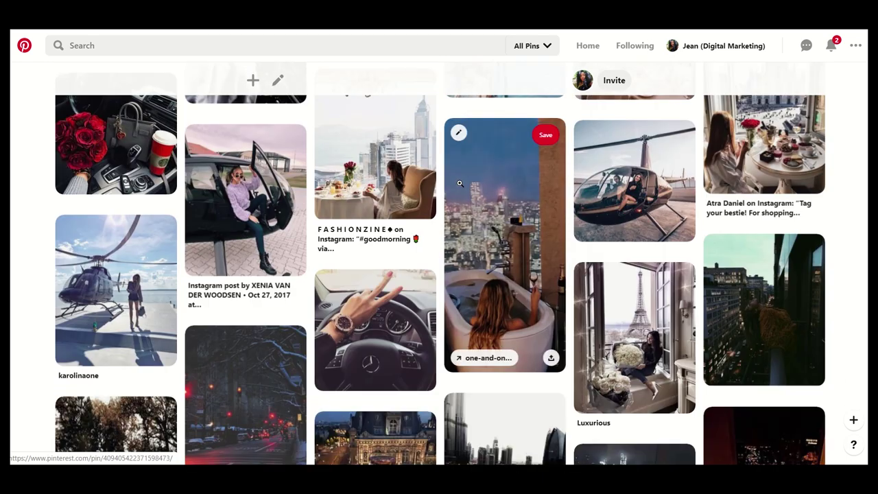
scroll(459, 183, down, 8)
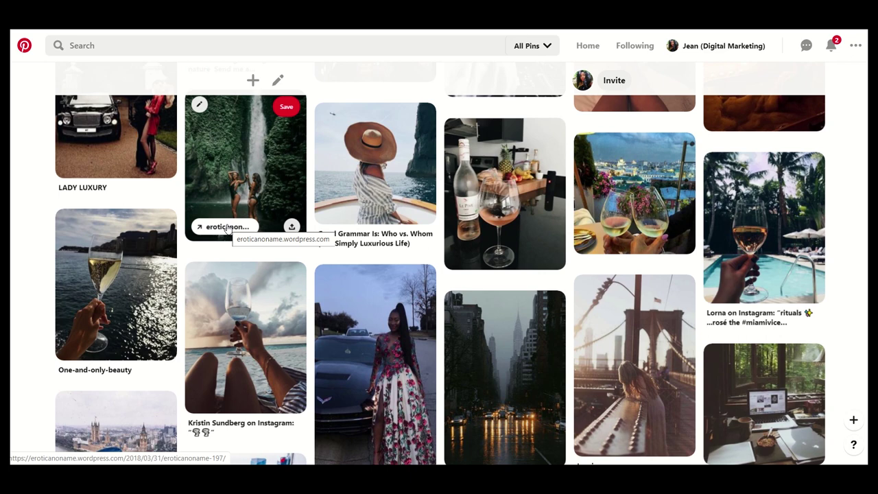
Save the wine-glass-on-the-beach pin to VISION BOARD 2020 and return to the board
click(247, 319)
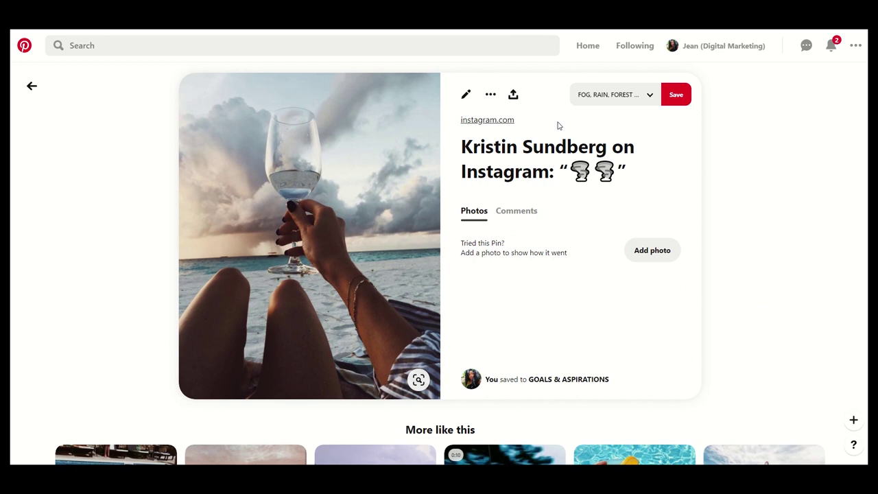
click(650, 95)
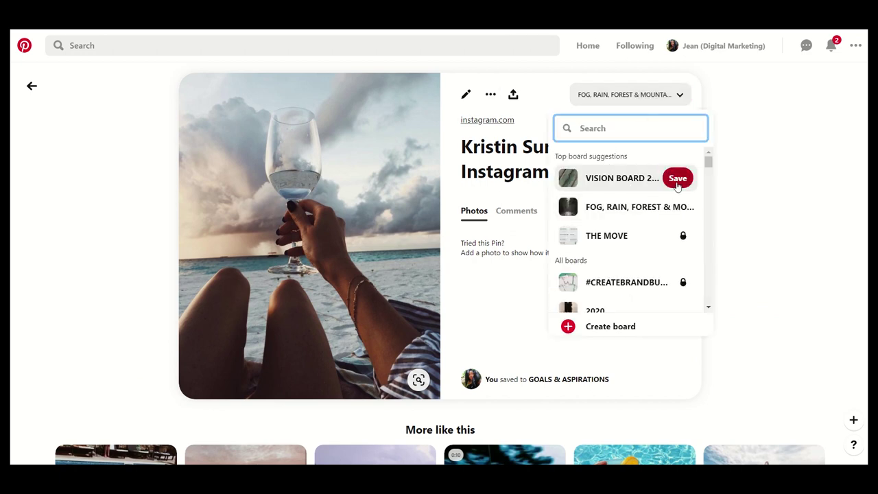
click(677, 179)
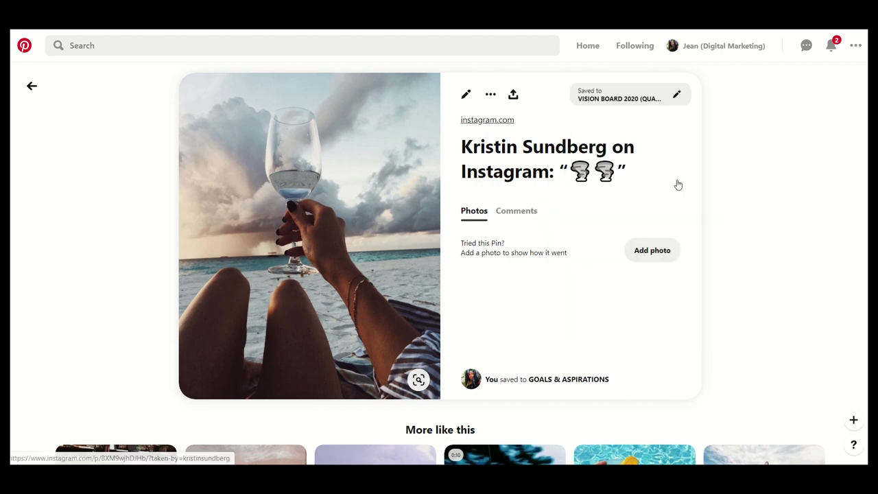
click(31, 86)
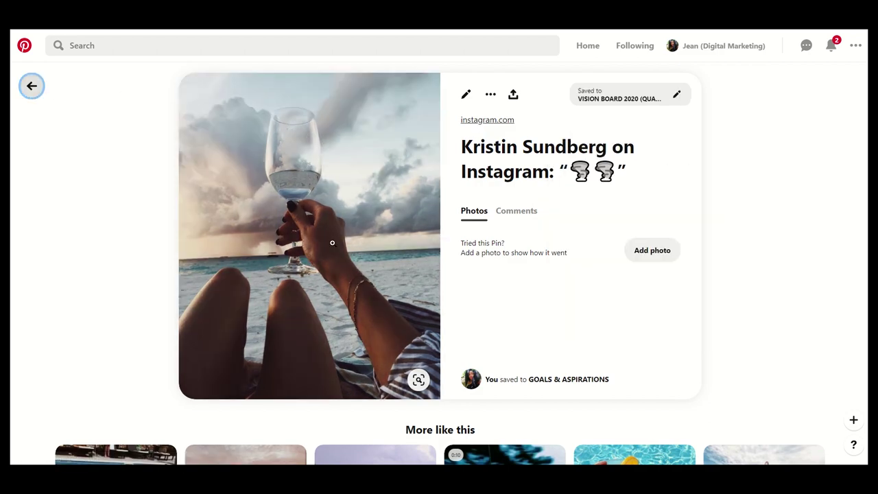
Save the helicopter-over-mountain pin to VISION BOARD 2020
scroll(332, 243, down, 3)
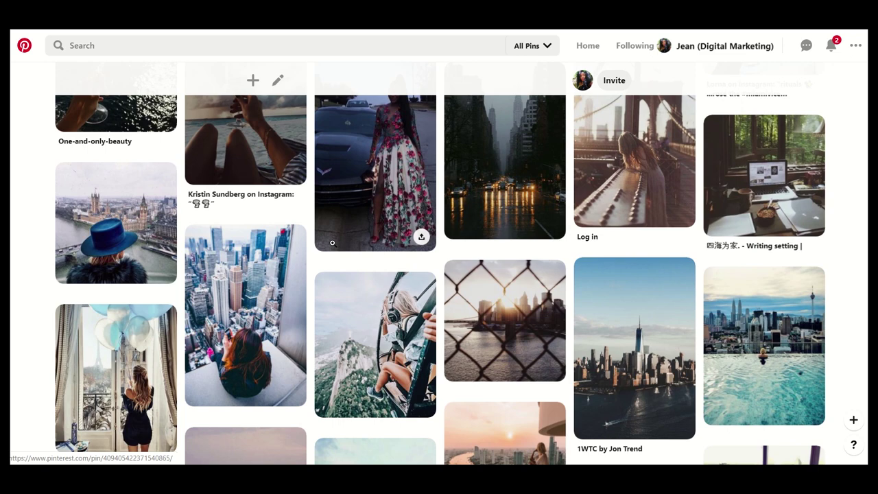
scroll(333, 243, down, 1)
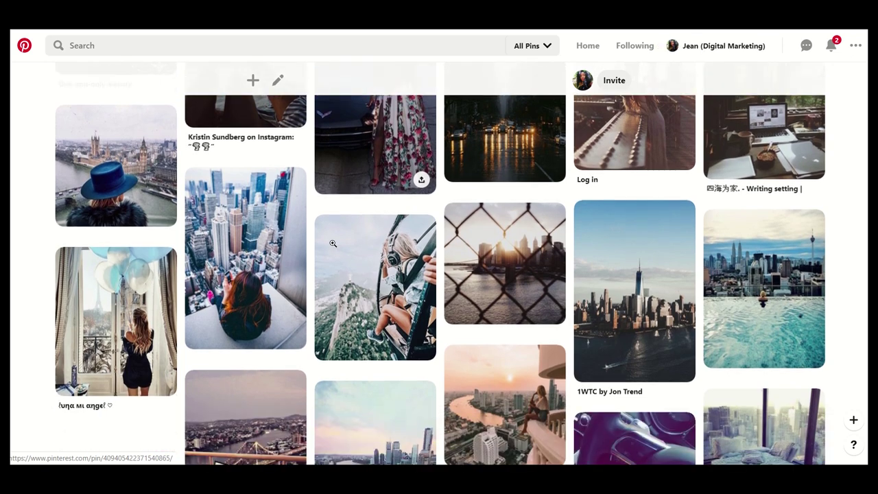
click(372, 277)
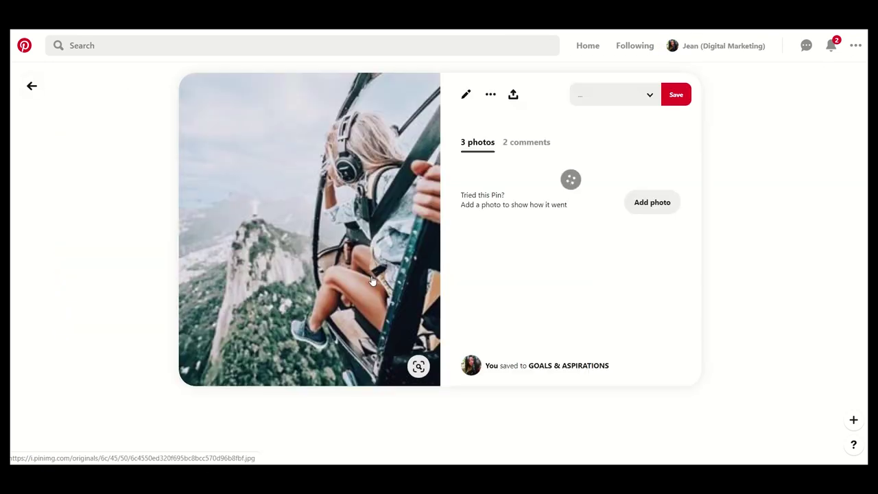
click(652, 99)
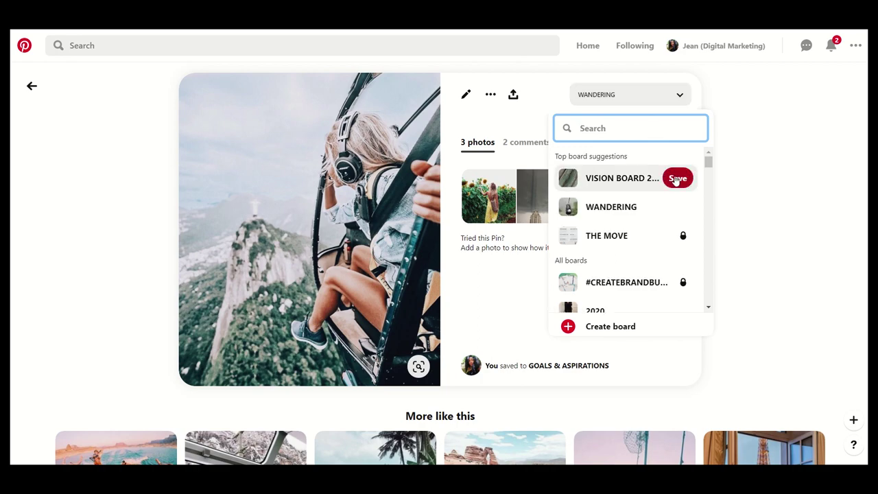
click(676, 180)
scroll(295, 234, down, 4)
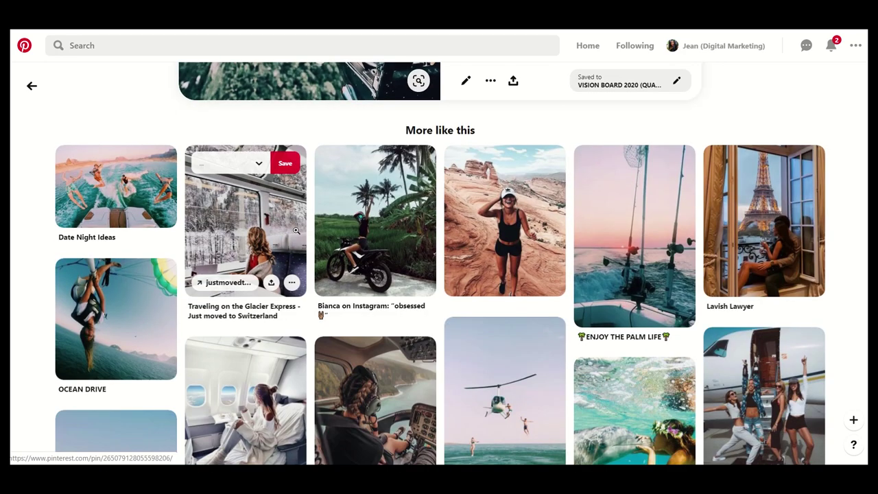
Save the motorbike-in-rice-fields pin to VISION BOARD 2020 and browse the related pins
click(393, 207)
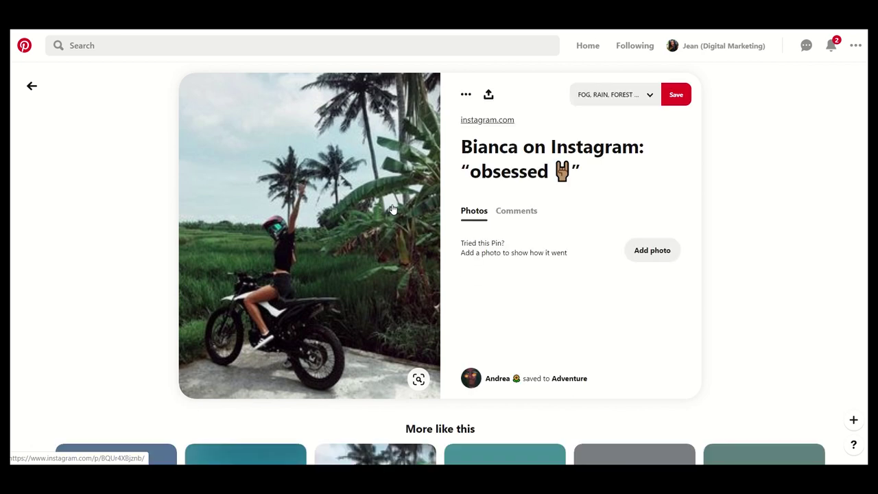
click(652, 99)
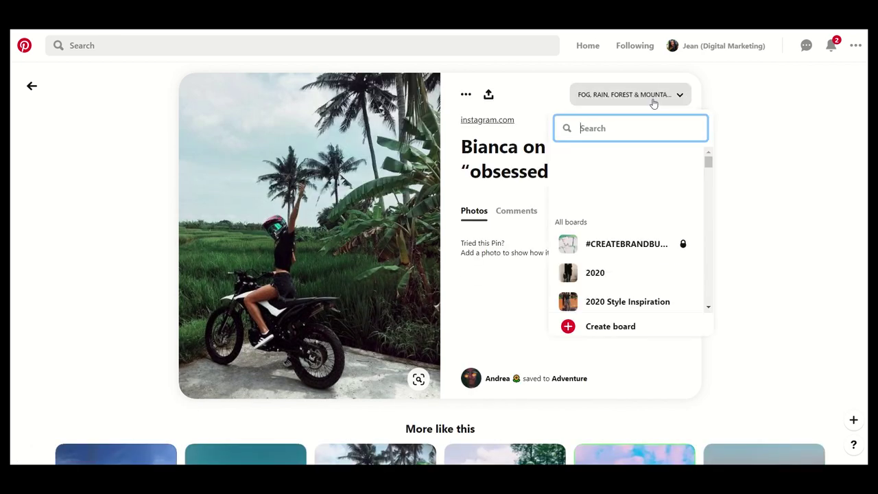
mouse_move(684, 214)
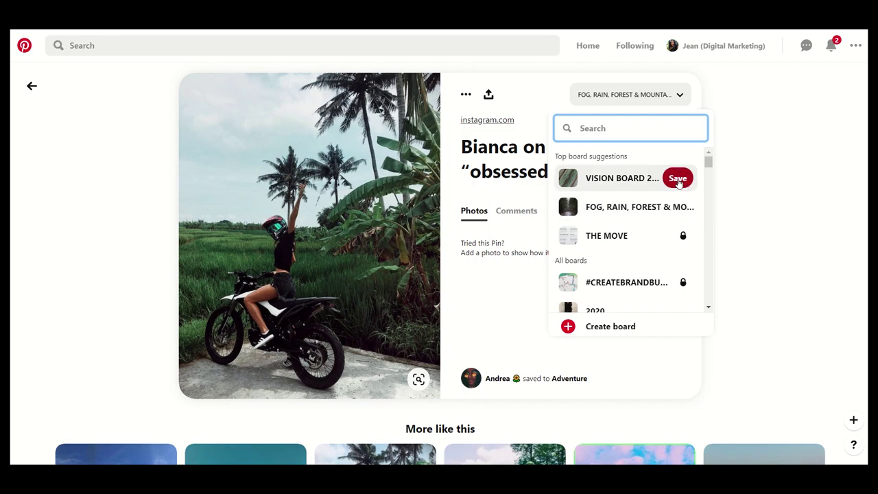
click(677, 178)
scroll(468, 265, down, 4)
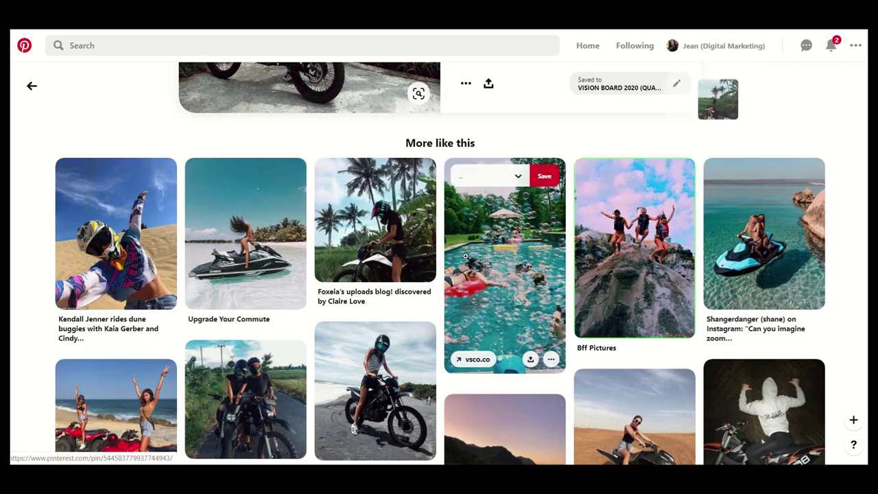
scroll(466, 259, down, 4)
scroll(466, 258, down, 7)
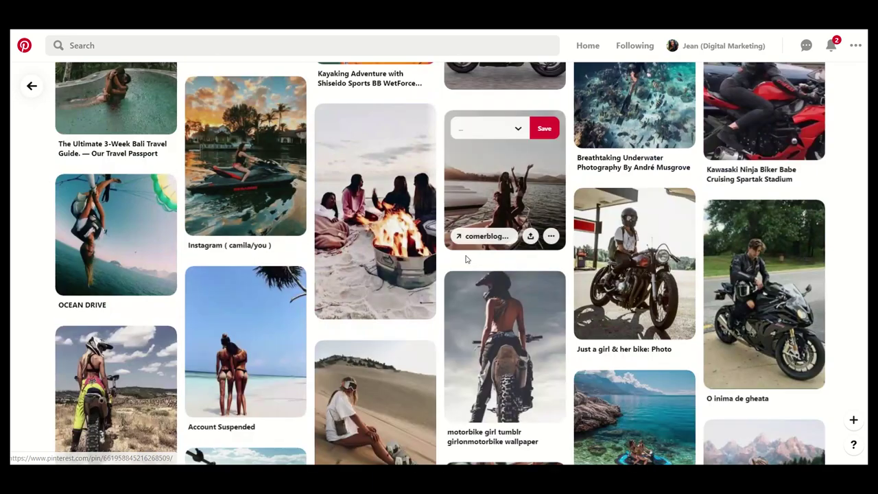
scroll(466, 259, down, 2)
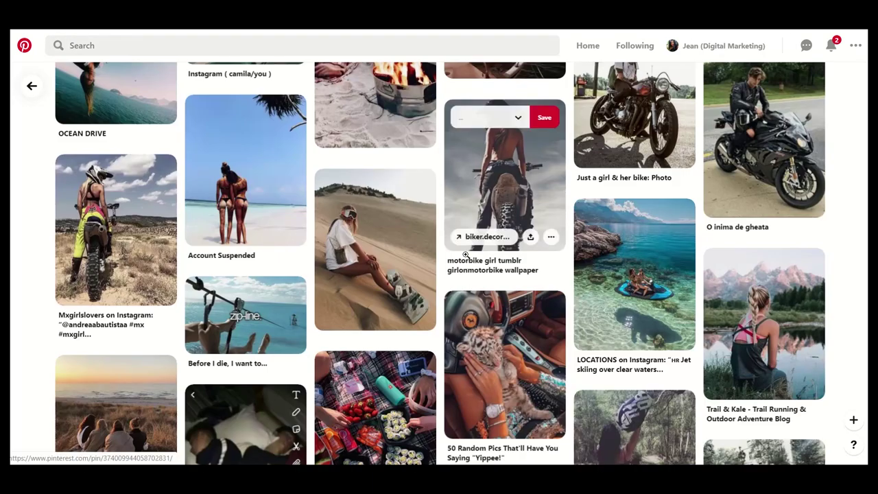
scroll(465, 254, down, 4)
scroll(466, 254, up, 7)
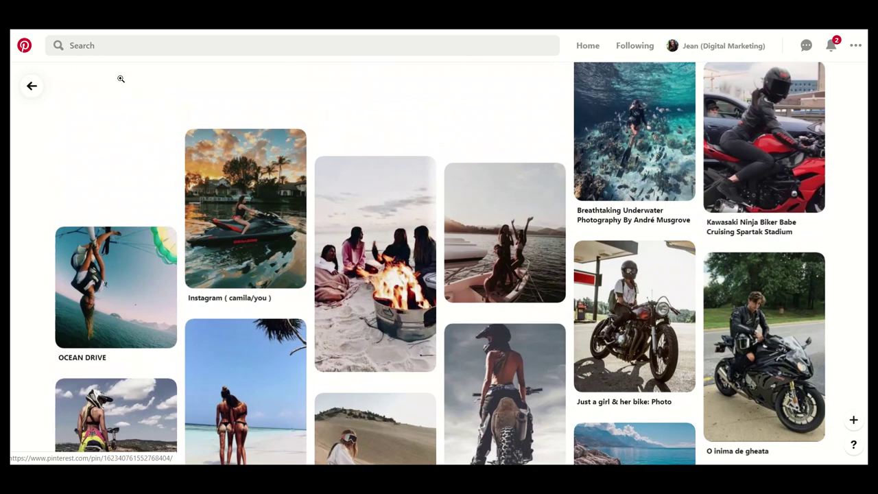
Go back twice to the GOALS & ASPIRATIONS pin grid and scroll through it
click(34, 85)
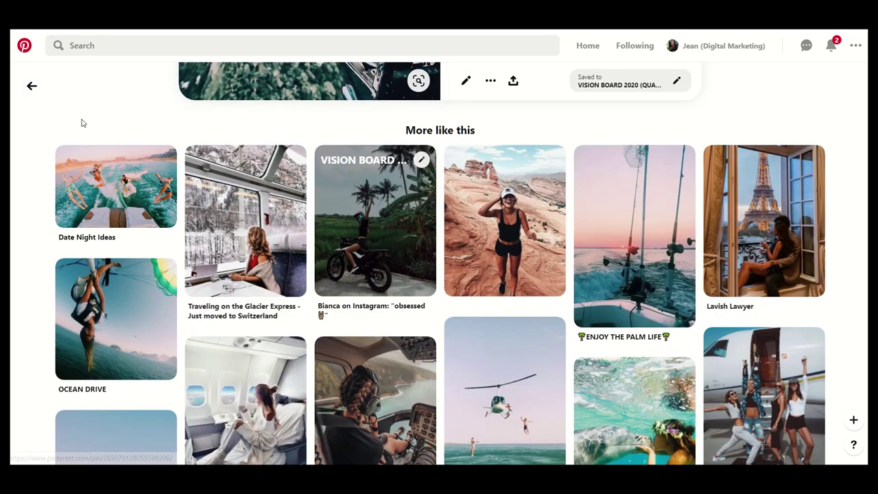
scroll(99, 173, down, 8)
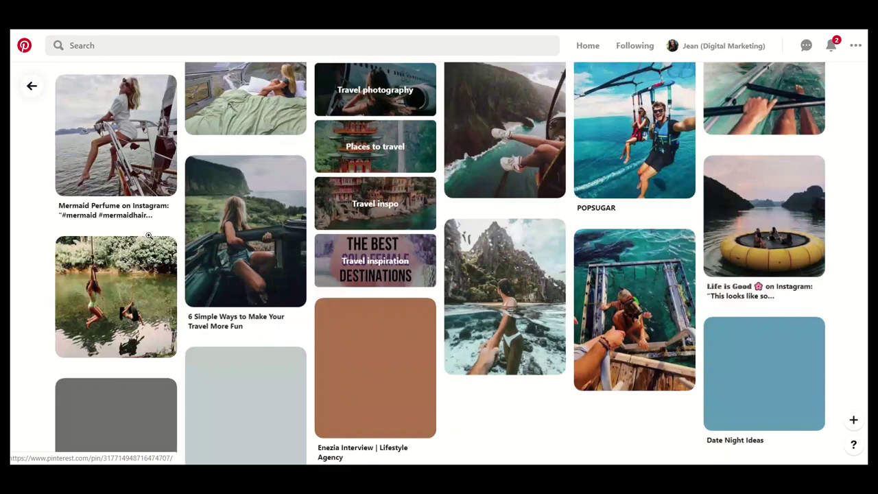
scroll(149, 235, down, 4)
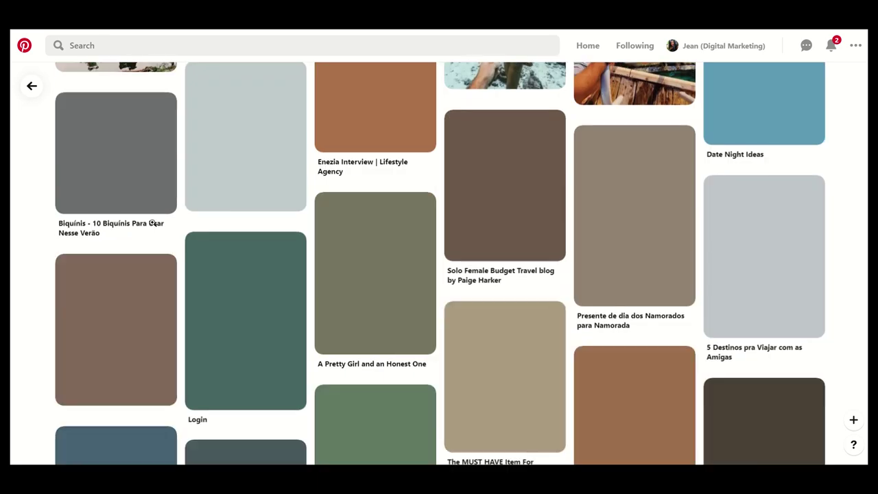
scroll(154, 223, down, 3)
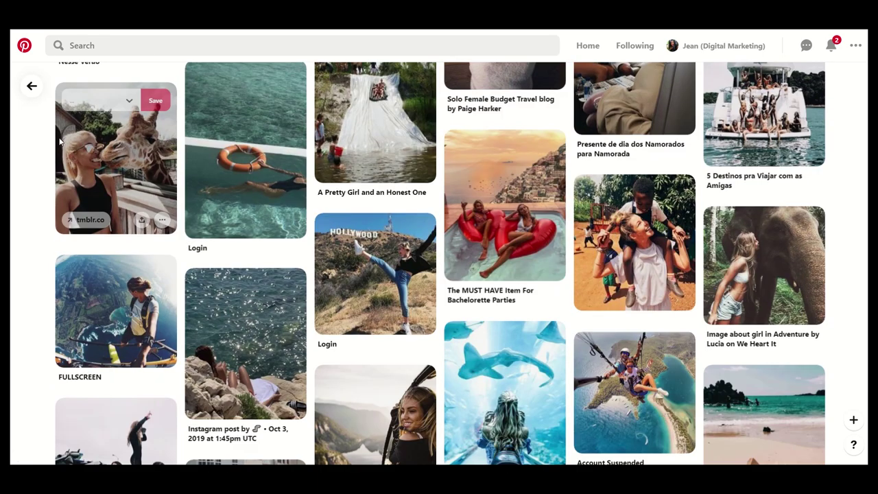
click(30, 86)
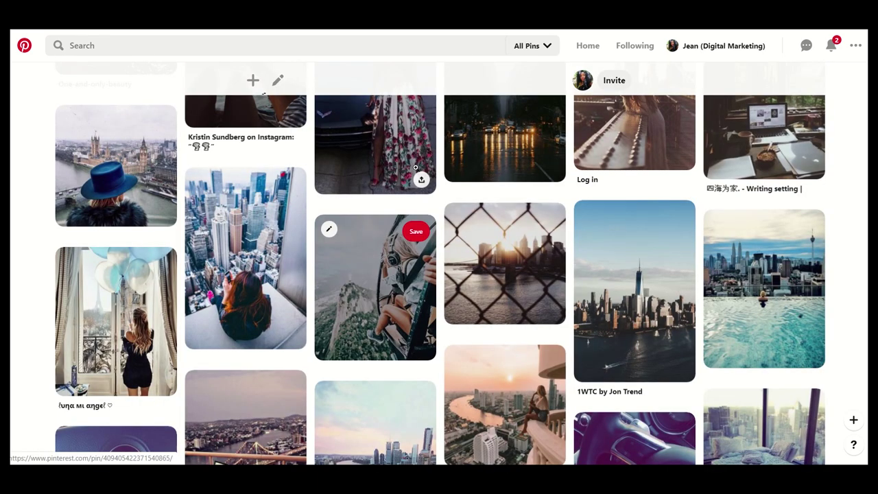
scroll(239, 84, down, 10)
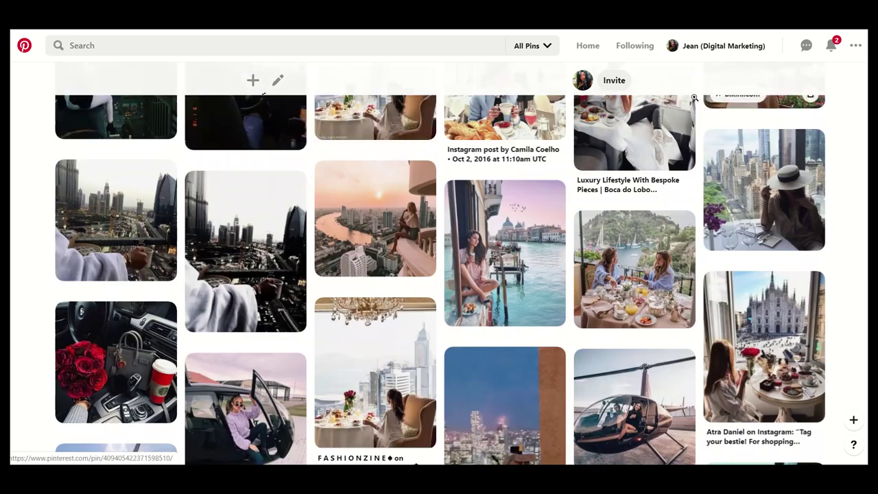
Open the profile's boards page and scroll down through all the boards
click(714, 49)
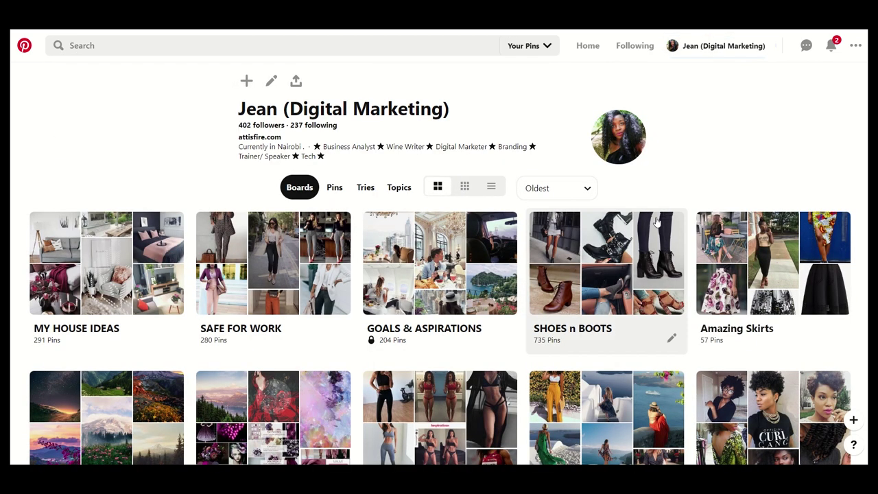
scroll(124, 264, down, 2)
scroll(124, 263, up, 1)
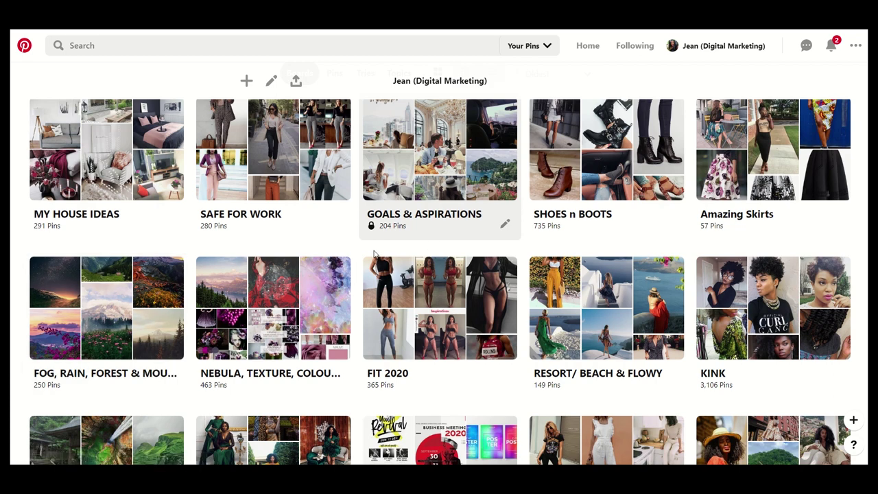
scroll(375, 254, down, 2)
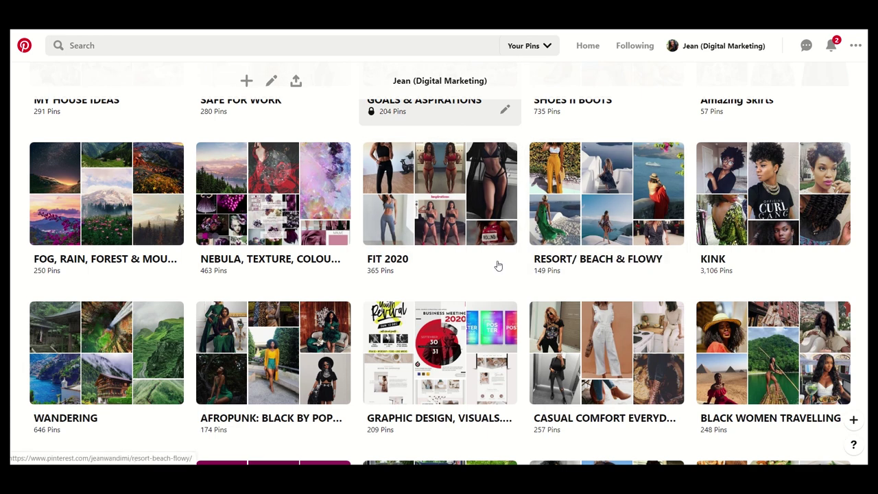
scroll(444, 261, down, 3)
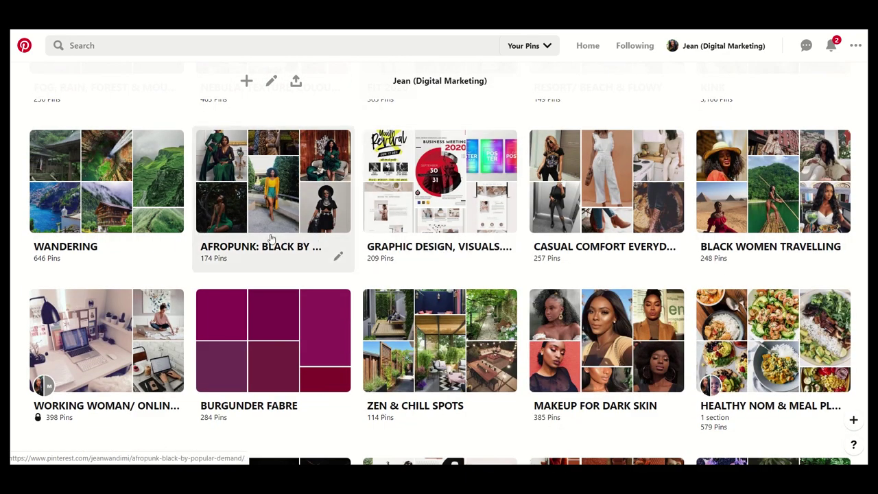
scroll(127, 281, down, 2)
scroll(127, 281, down, 9)
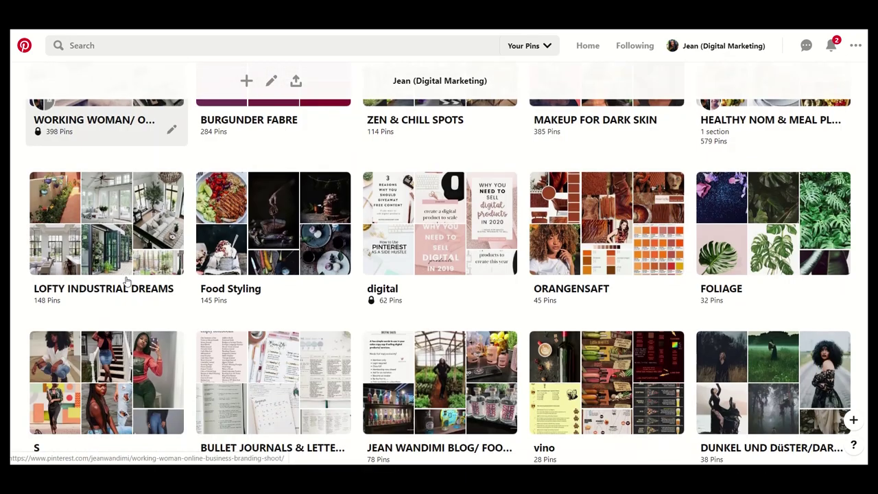
scroll(127, 281, down, 4)
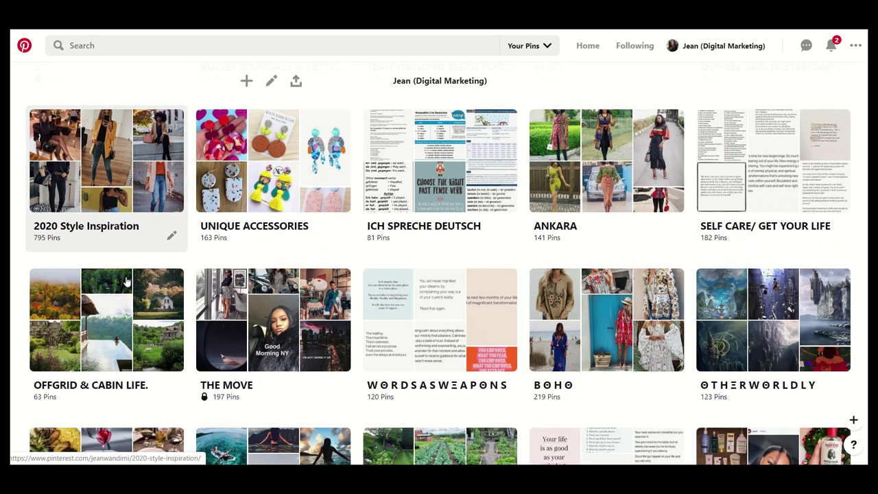
scroll(127, 281, down, 2)
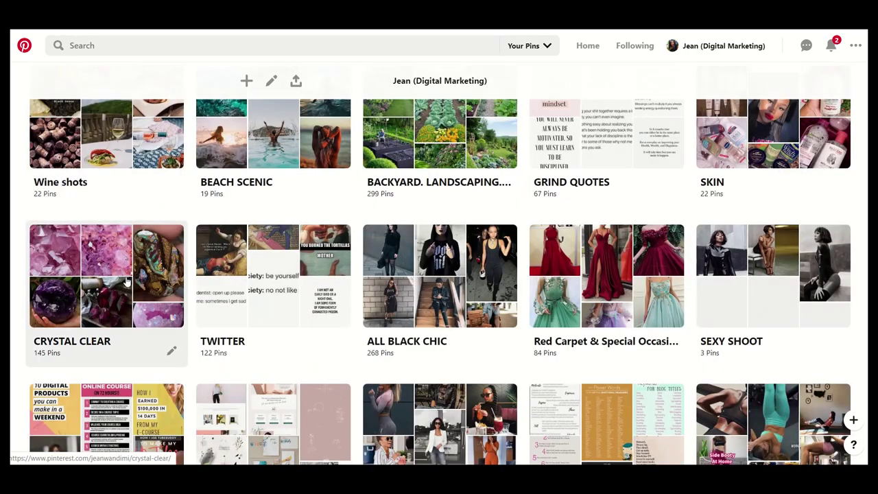
scroll(127, 282, down, 3)
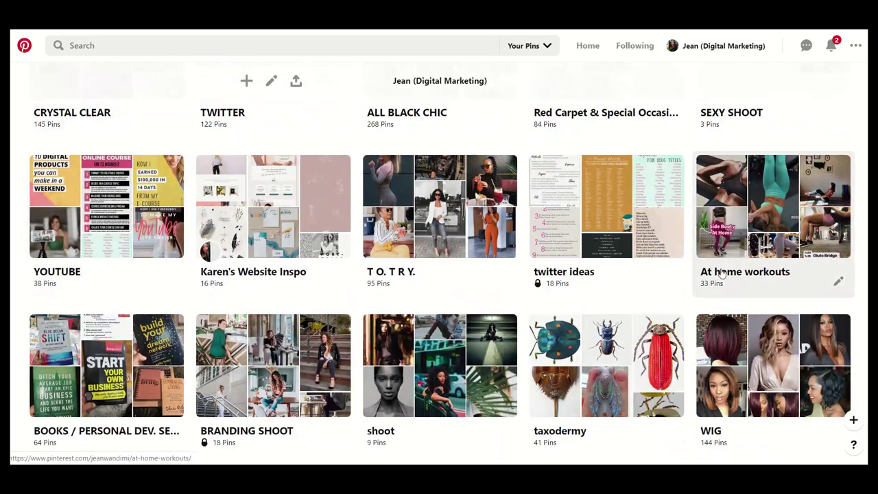
scroll(297, 319, down, 4)
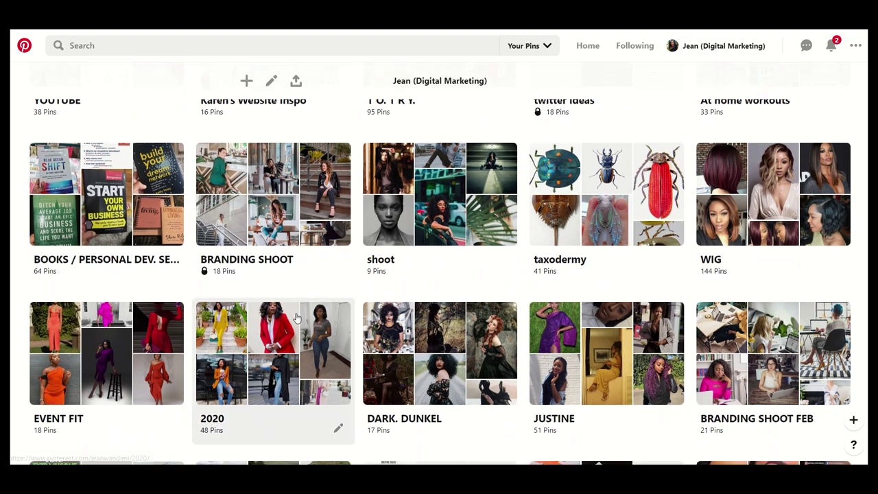
scroll(297, 318, down, 4)
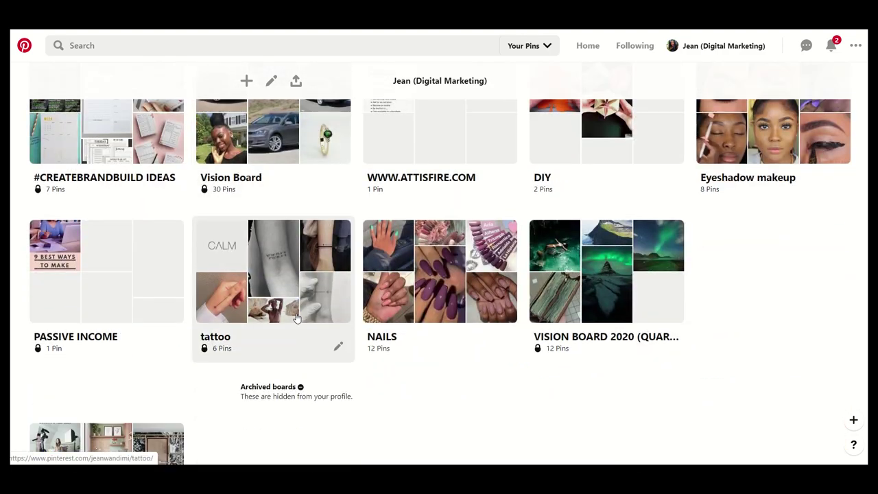
Scroll back up to MY HOUSE IDEAS, GOALS & ASPIRATIONS and FIT 2020
scroll(298, 318, up, 7)
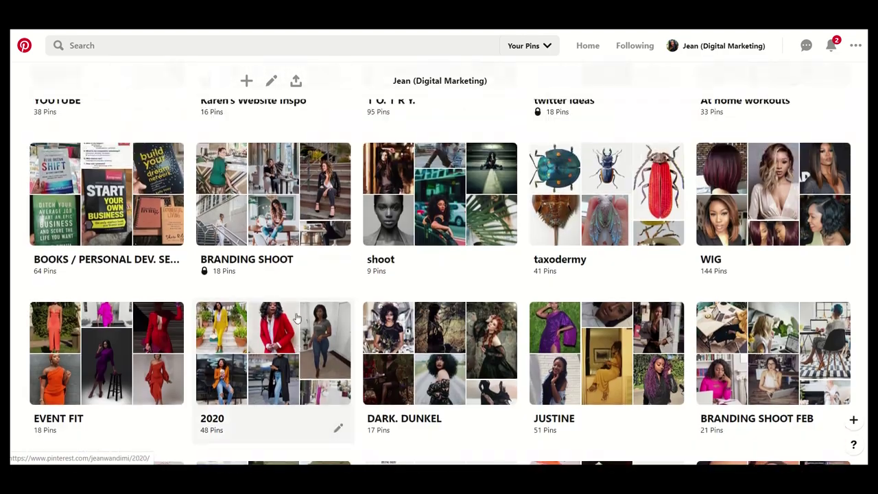
scroll(297, 318, up, 2)
scroll(297, 317, up, 3)
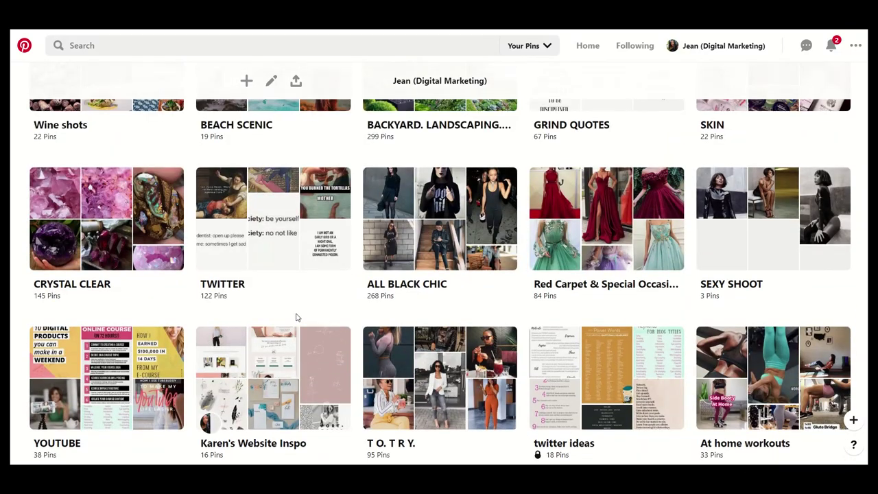
scroll(297, 318, up, 3)
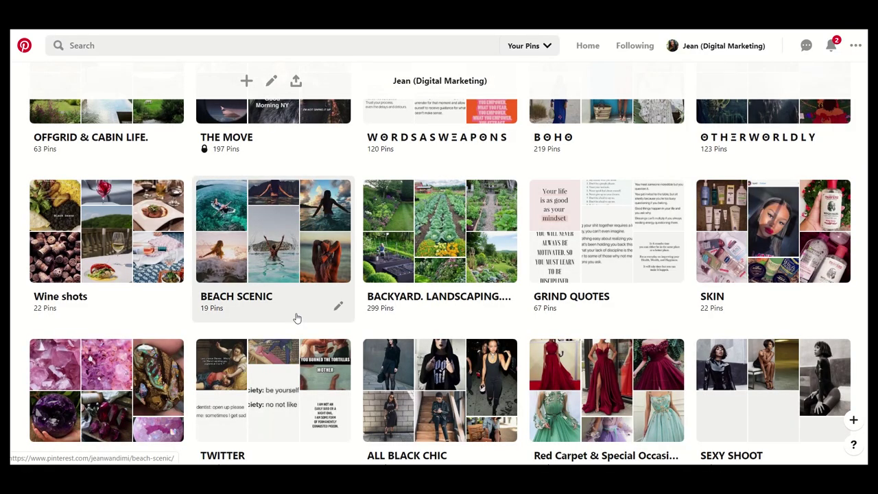
scroll(297, 318, up, 4)
scroll(297, 317, up, 3)
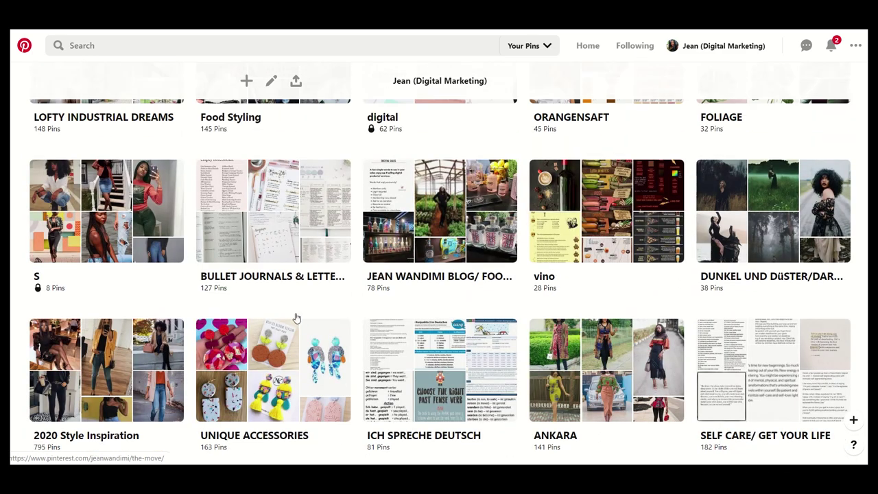
scroll(297, 317, up, 3)
scroll(297, 318, up, 6)
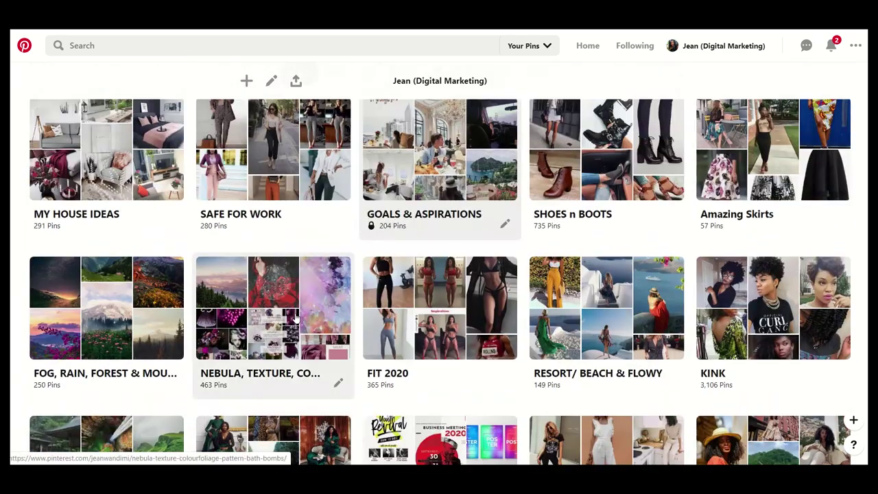
Open the FIT 2020 board and its tennis-court resistance-band pin
click(439, 312)
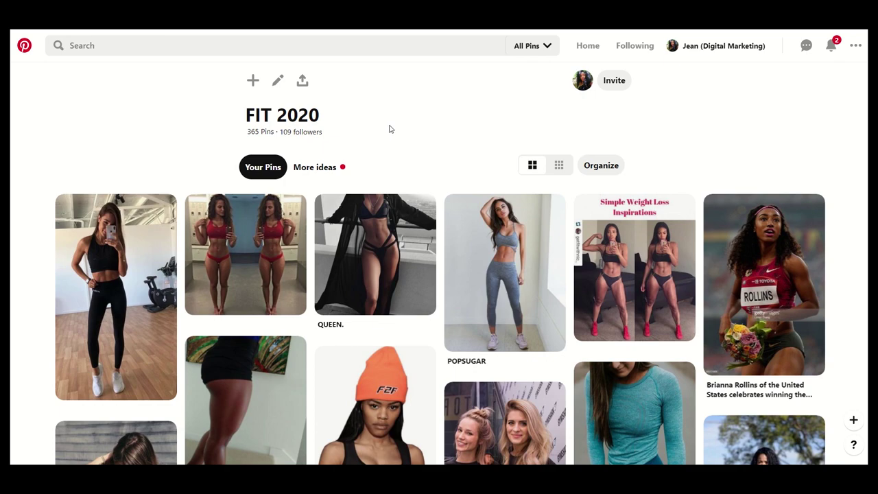
scroll(289, 287, down, 3)
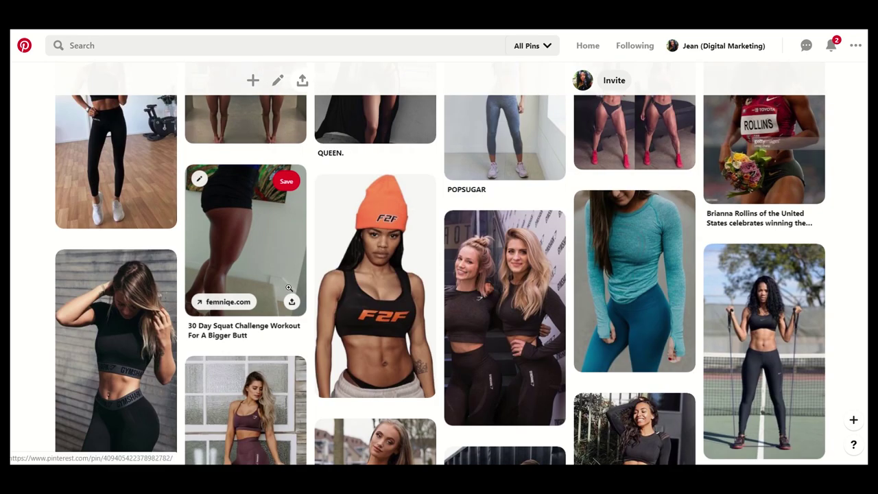
scroll(307, 263, down, 2)
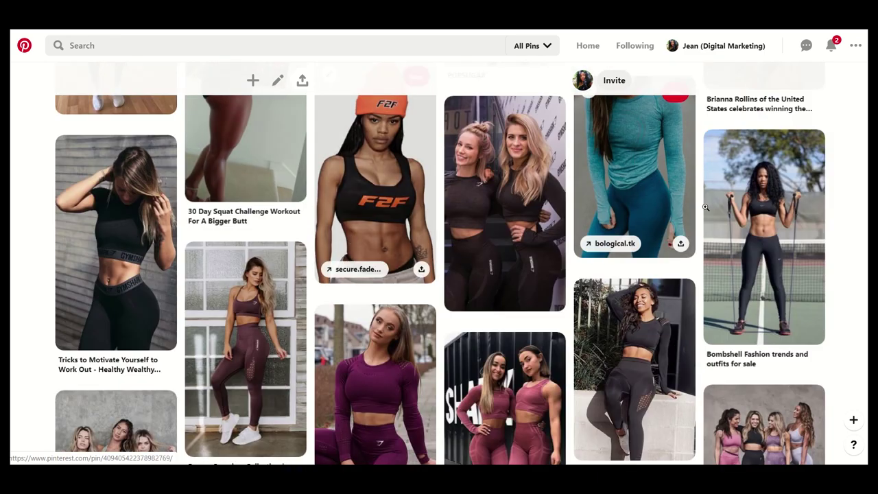
click(757, 185)
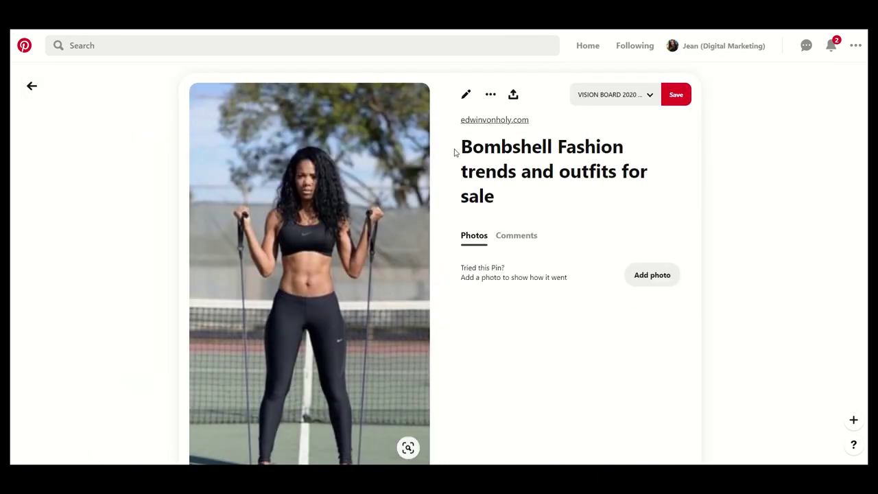
Save the tennis-court pin to VISION BOARD 2020 and check a green-outfit pin from similar ideas
click(670, 100)
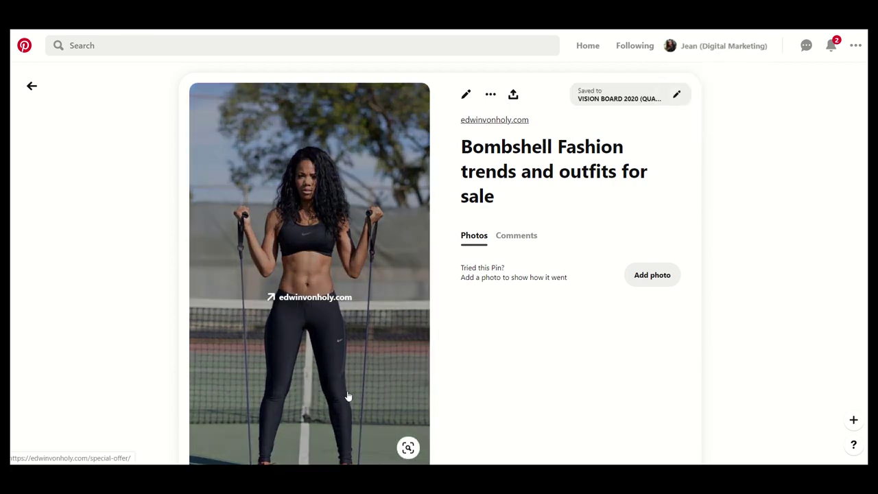
scroll(343, 376, down, 4)
mouse_move(342, 369)
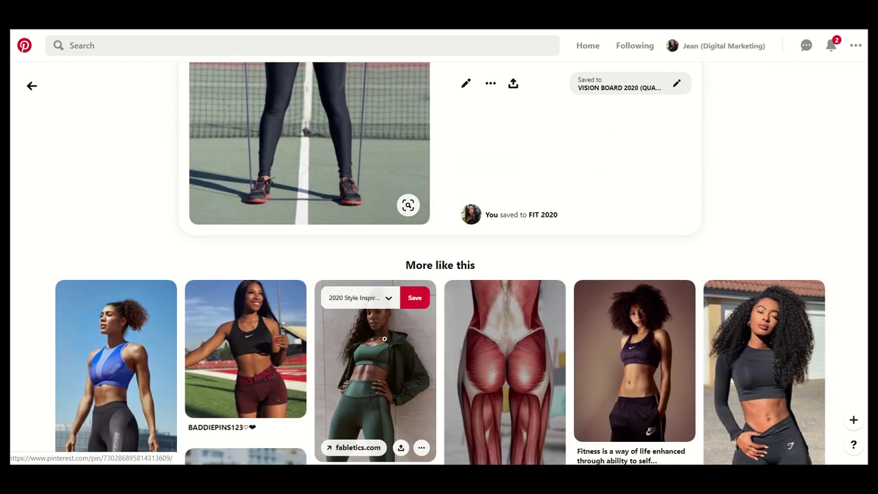
click(362, 349)
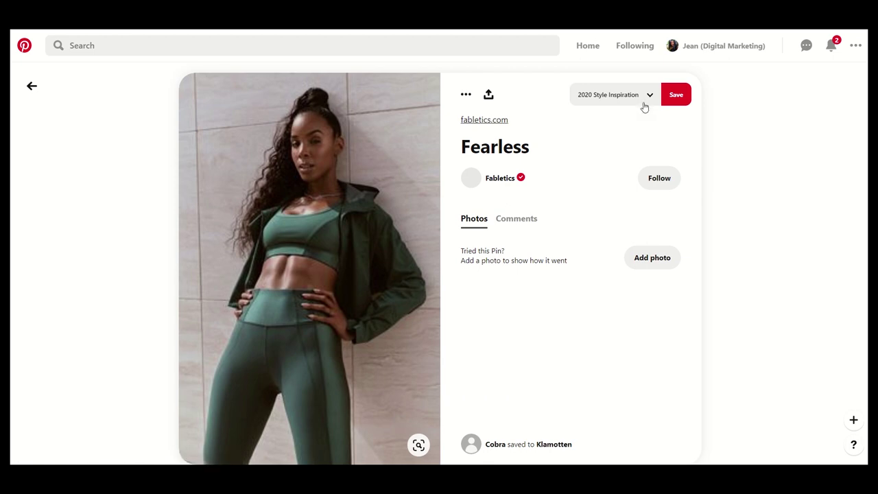
click(31, 85)
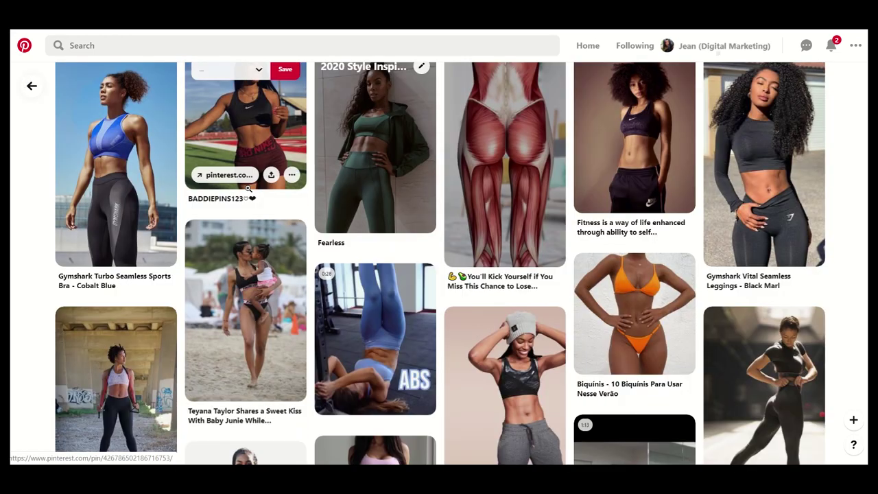
Save the mother-and-daughter beach pin to 2020 Style Inspiration
scroll(235, 153, down, 3)
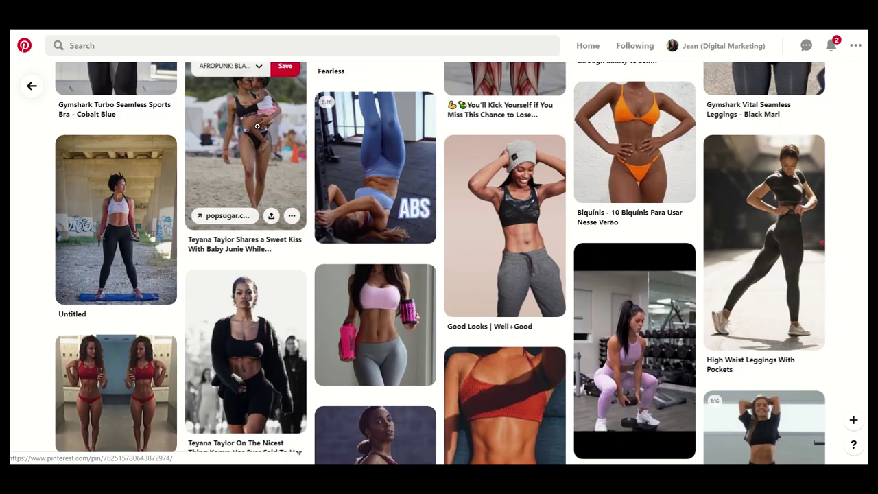
click(235, 152)
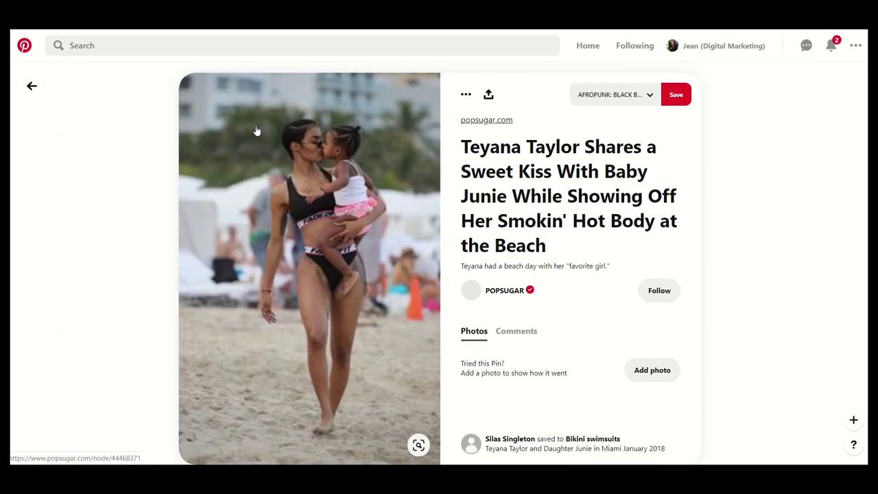
click(650, 97)
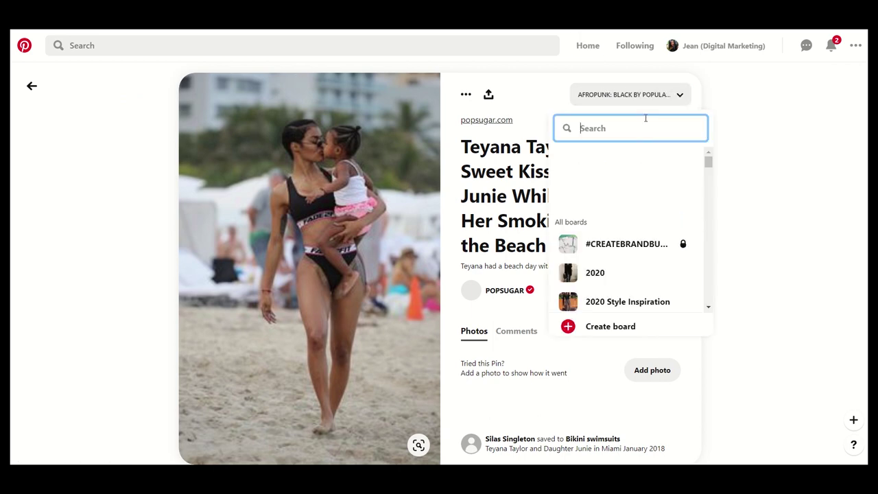
mouse_move(623, 184)
click(682, 183)
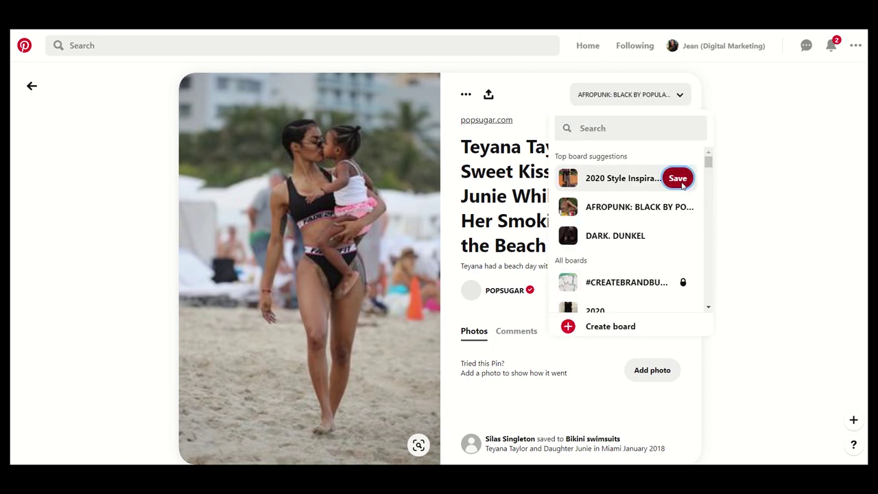
scroll(372, 311, down, 4)
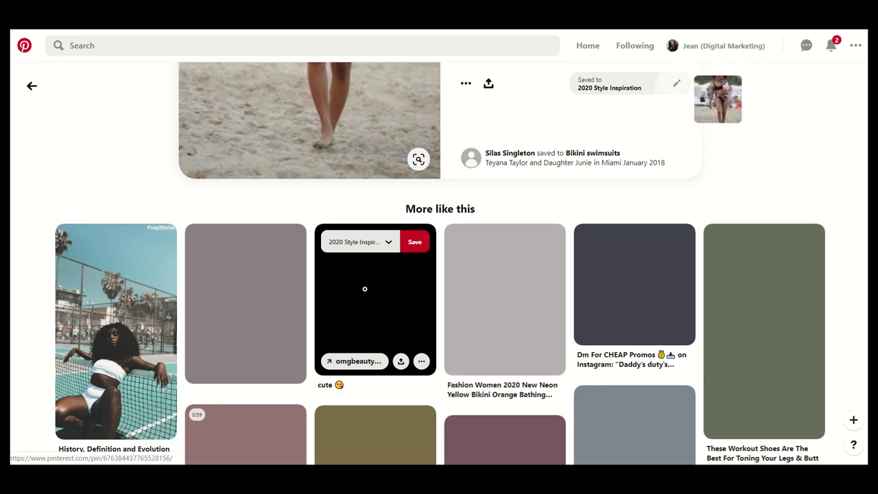
scroll(309, 247, up, 5)
click(32, 86)
scroll(347, 154, down, 4)
scroll(347, 154, down, 3)
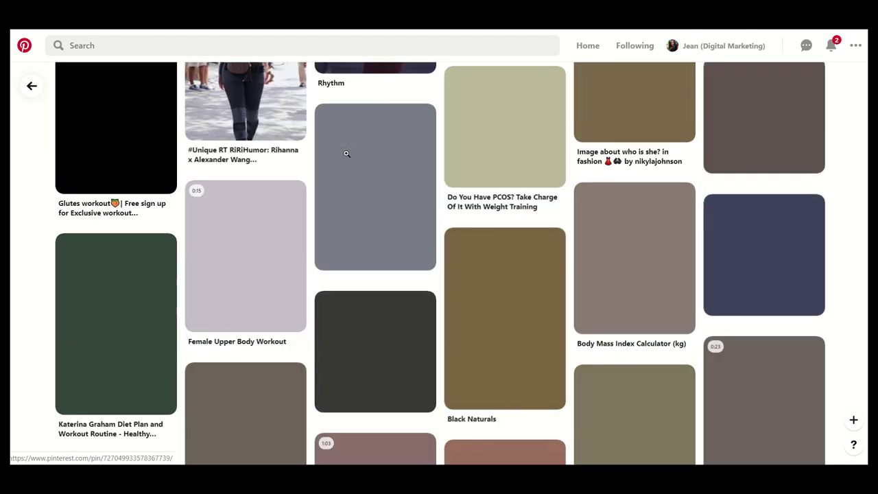
scroll(347, 153, up, 10)
scroll(347, 152, up, 5)
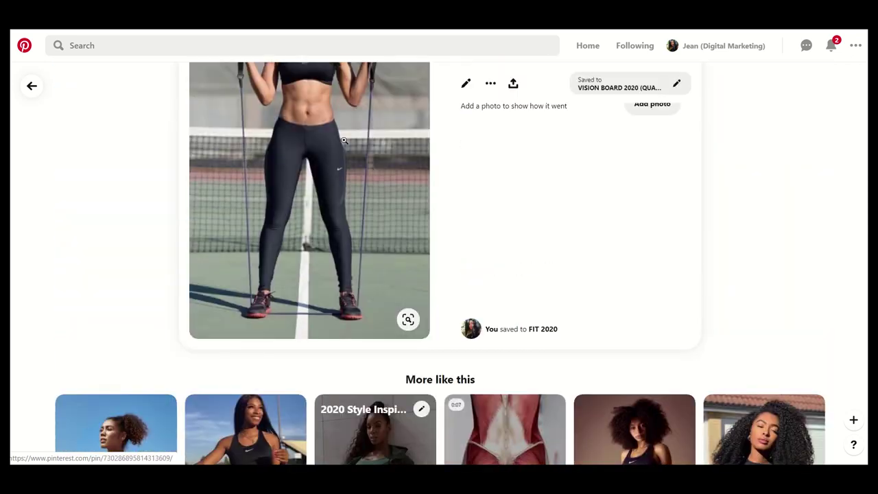
Leave the fitness board and view the account's board list, including ZEN & CHILL SPOTS
click(33, 88)
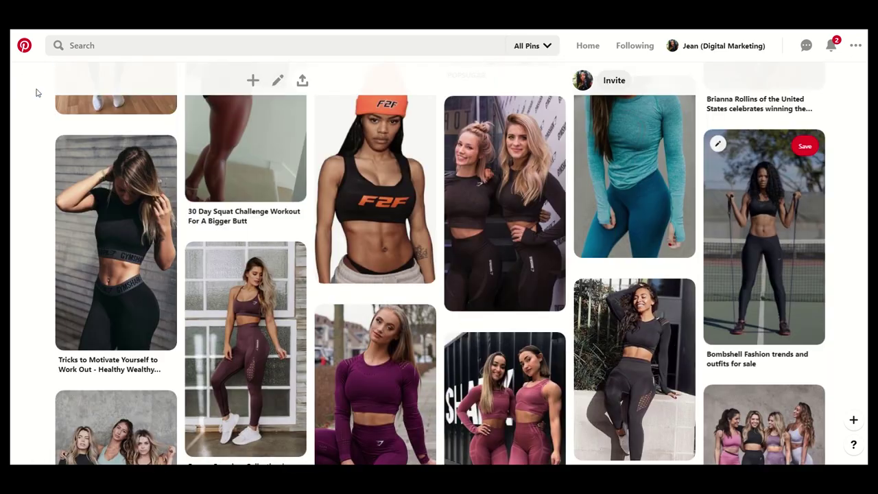
scroll(318, 351, down, 4)
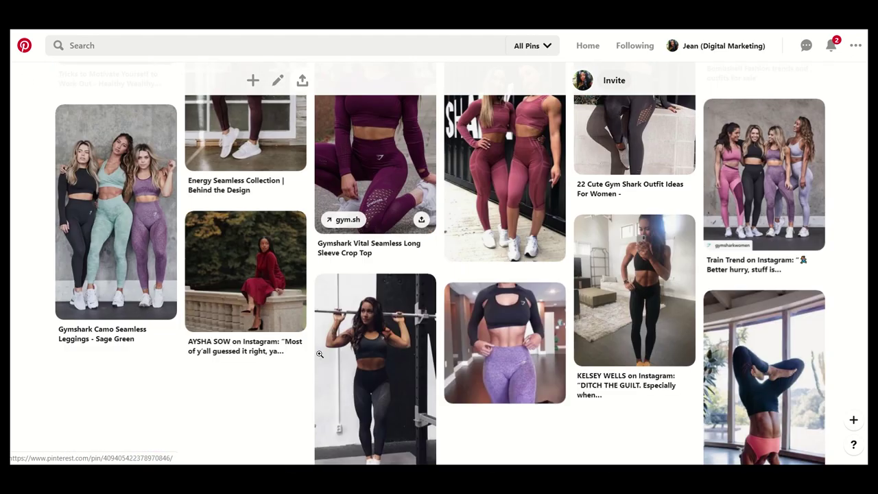
scroll(318, 350, down, 4)
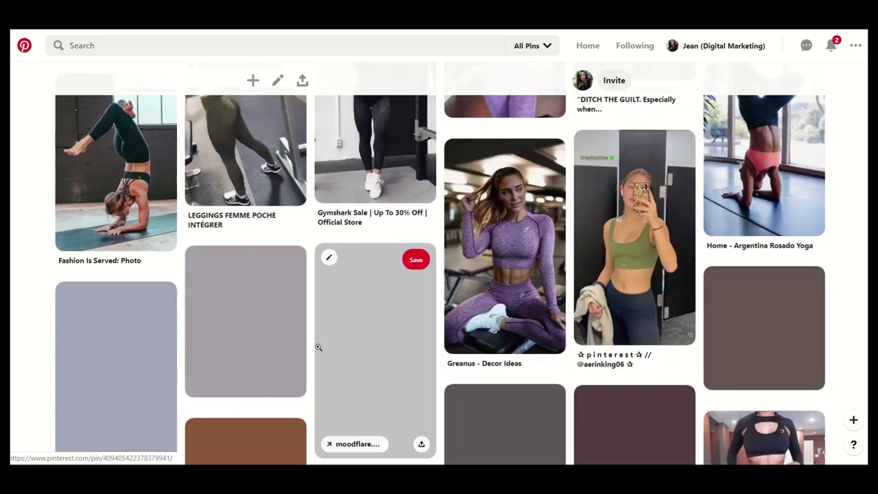
scroll(319, 347, down, 4)
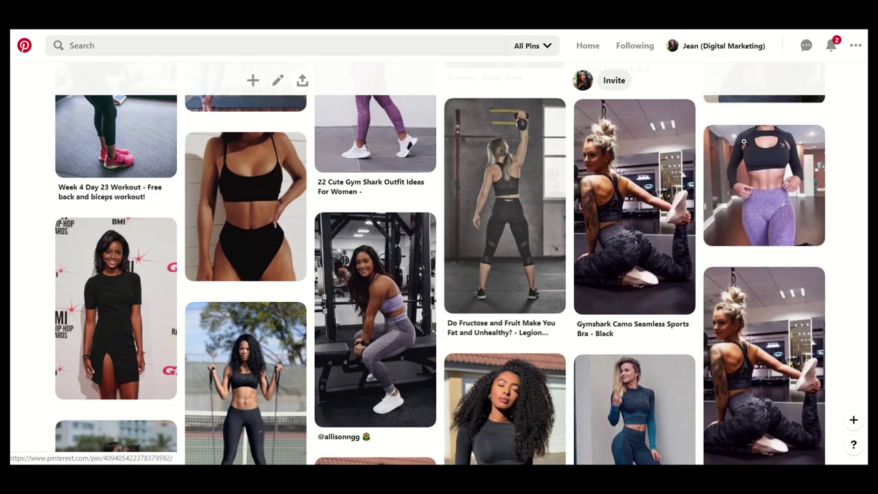
click(689, 46)
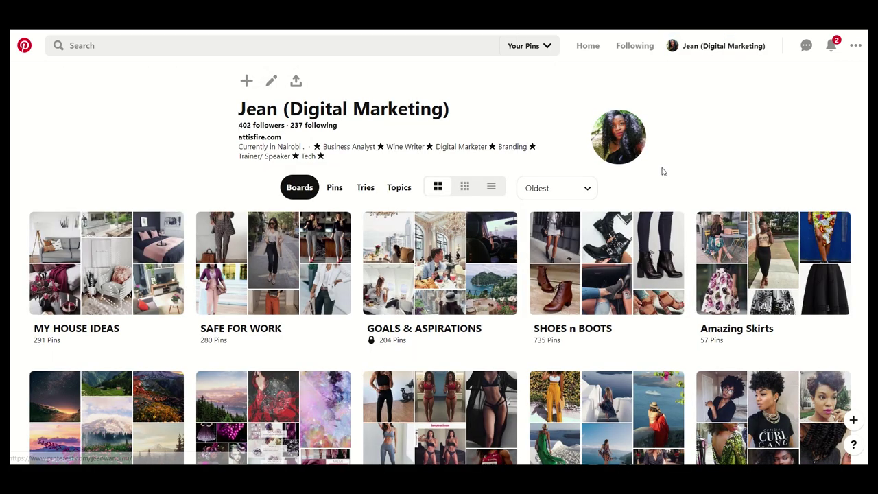
scroll(549, 199, down, 2)
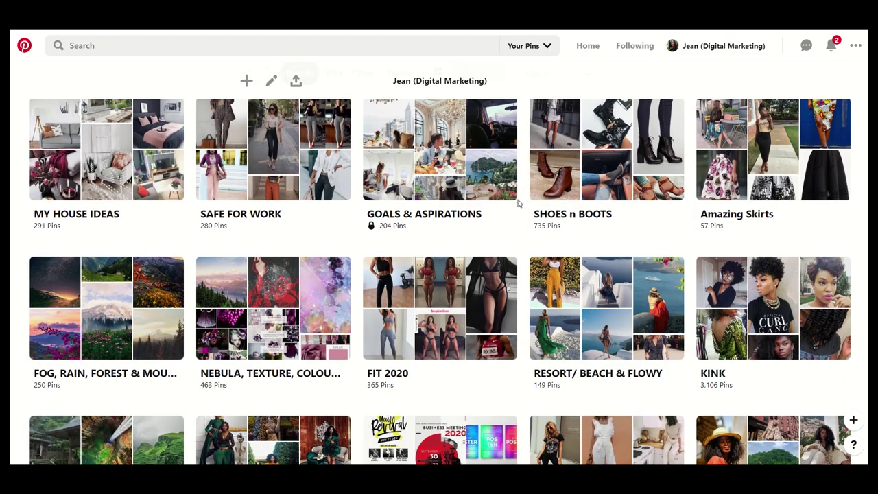
scroll(519, 203, down, 2)
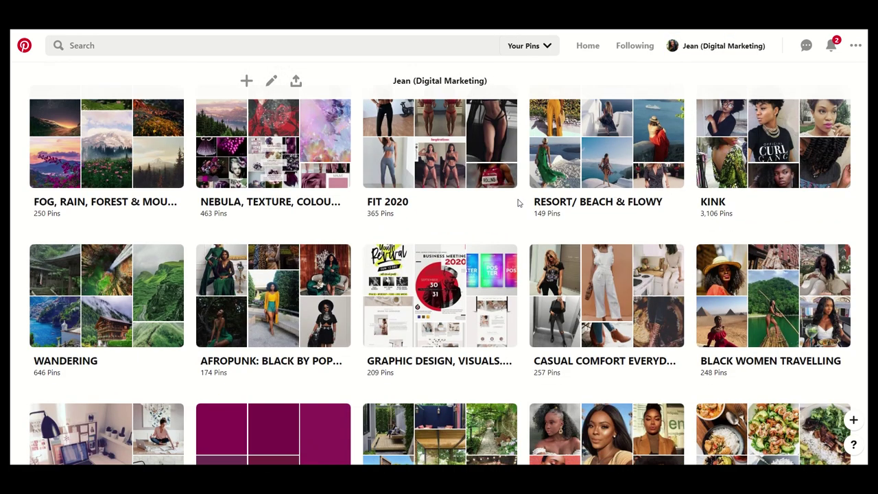
scroll(519, 203, down, 2)
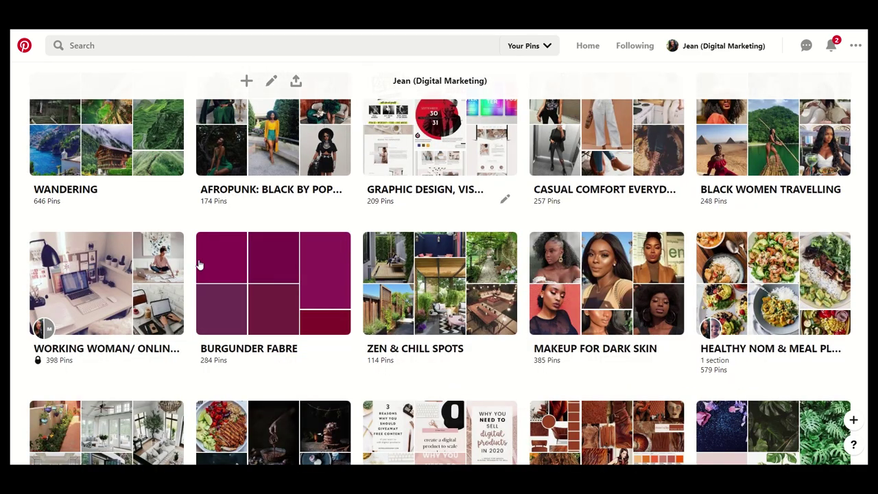
Open the WORKING WOMAN online business board and browse its pins
click(85, 351)
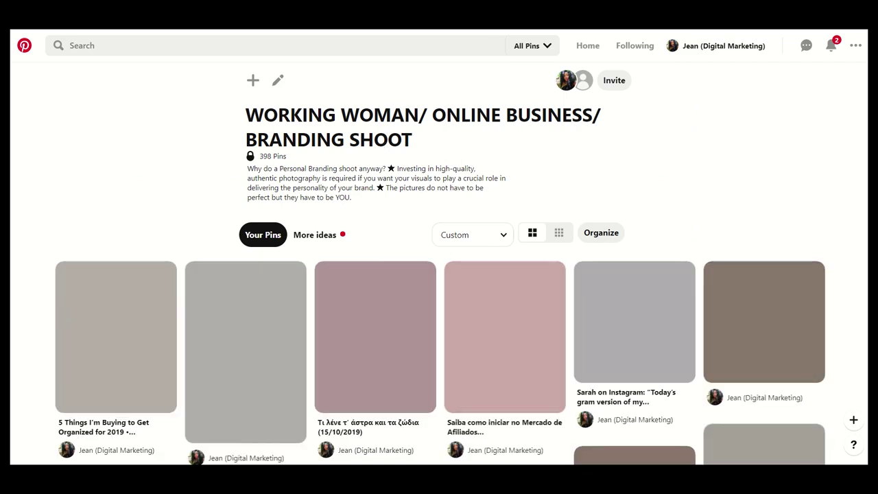
scroll(567, 202, down, 2)
scroll(522, 274, up, 2)
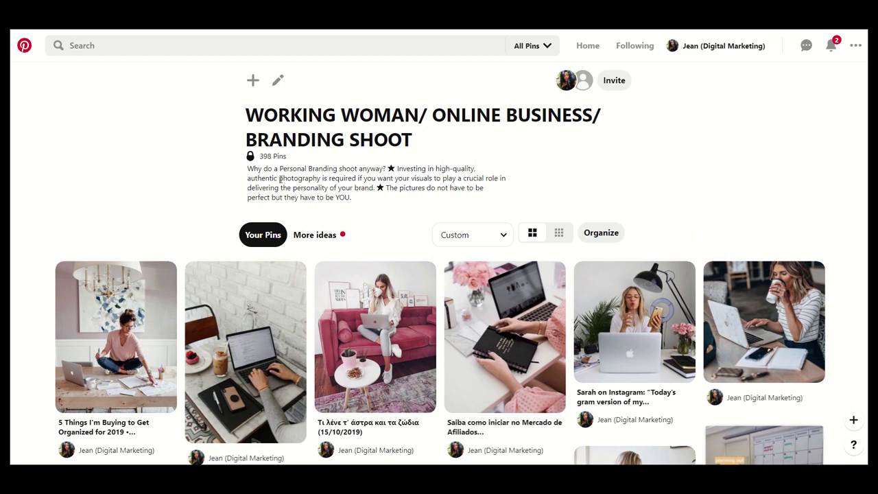
scroll(280, 179, down, 3)
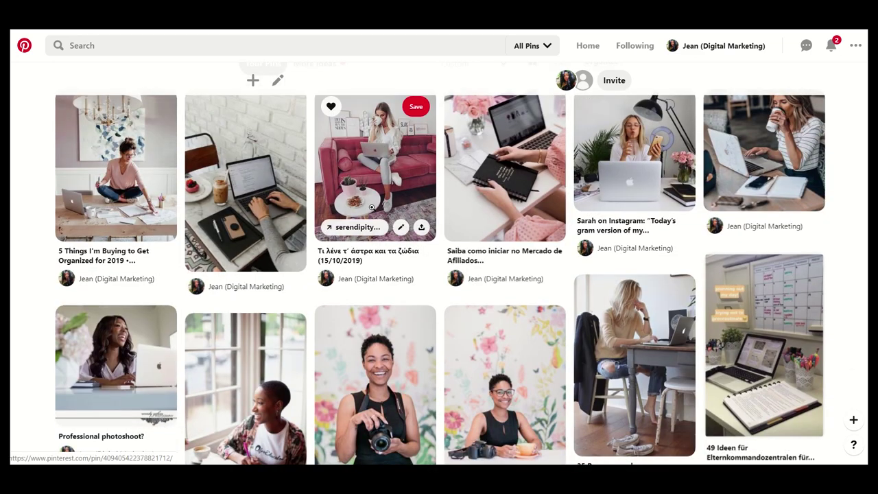
scroll(373, 208, down, 3)
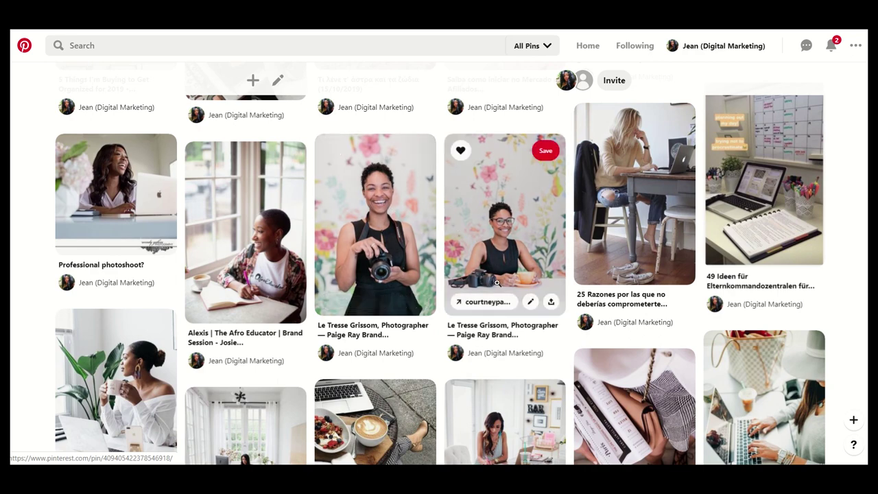
Save the 'Professional photoshoot?' pin to VISION BOARD 2020 (QUARTER 2)
click(111, 190)
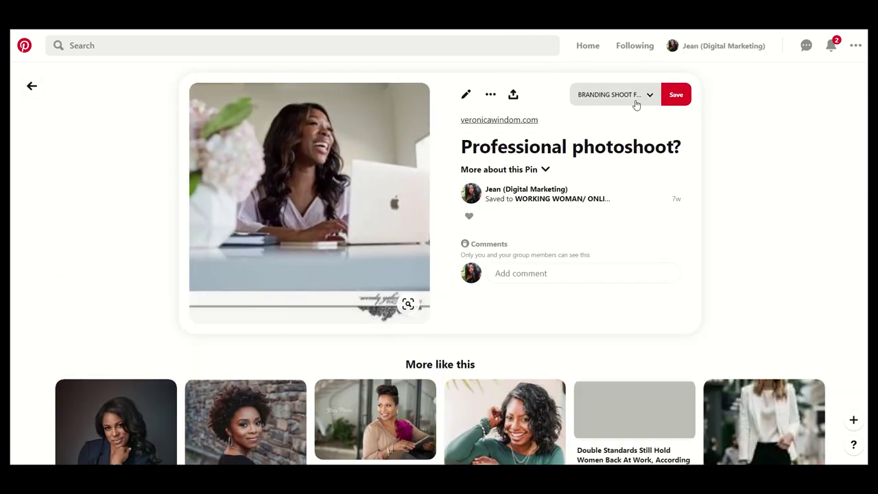
click(649, 96)
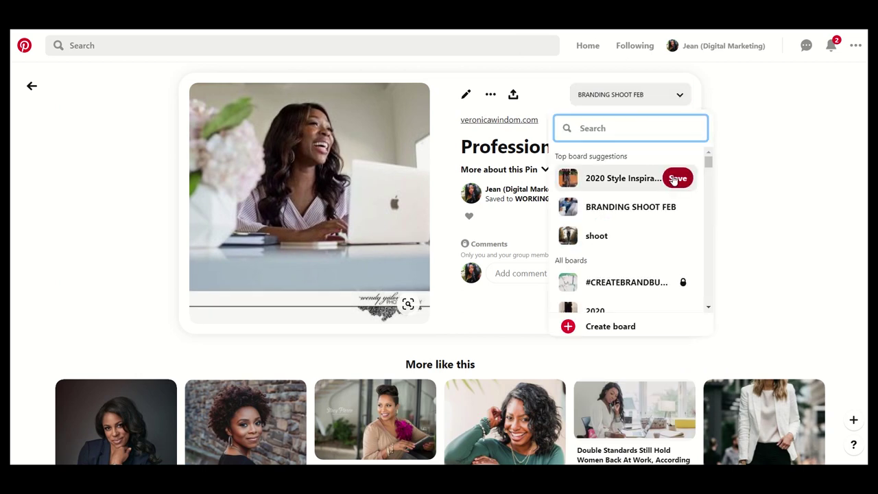
scroll(649, 261, down, 10)
scroll(649, 294, down, 5)
drag(708, 252, 710, 287)
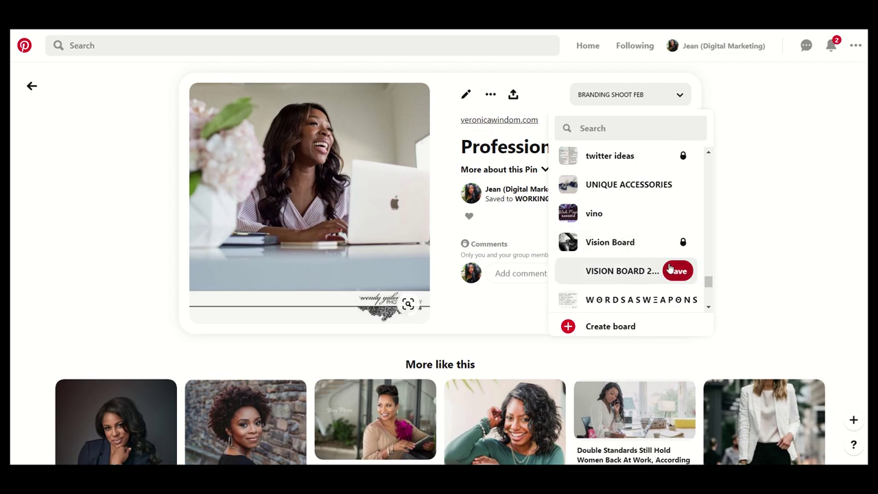
click(677, 271)
scroll(206, 137, down, 3)
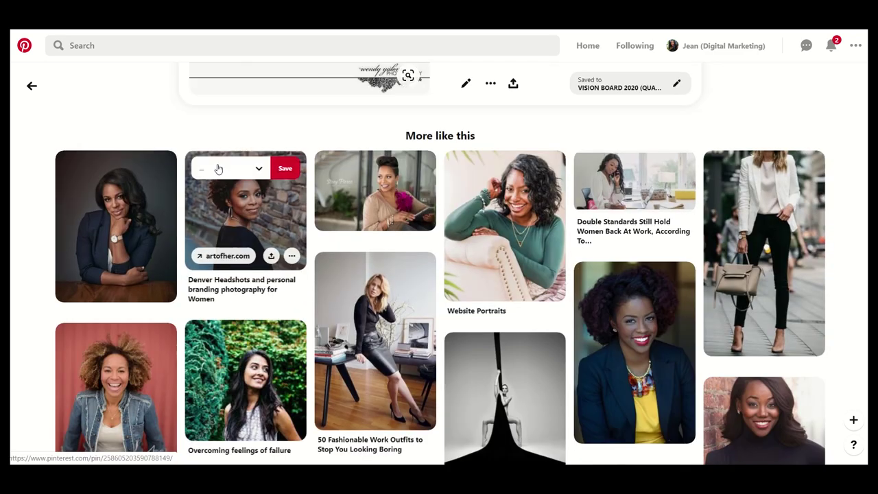
Save the 'Yes Girl, Blogs Are Still Important' pin to VISION BOARD 2020 and open its related match
click(32, 86)
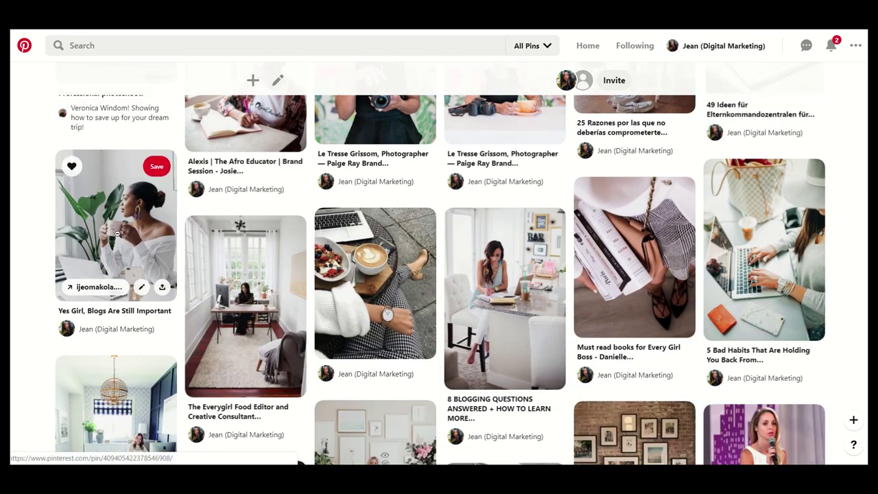
click(118, 234)
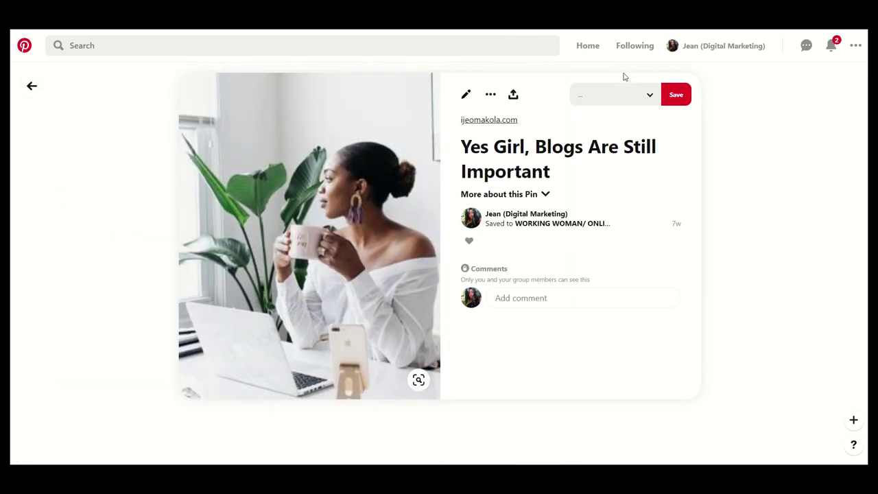
click(650, 98)
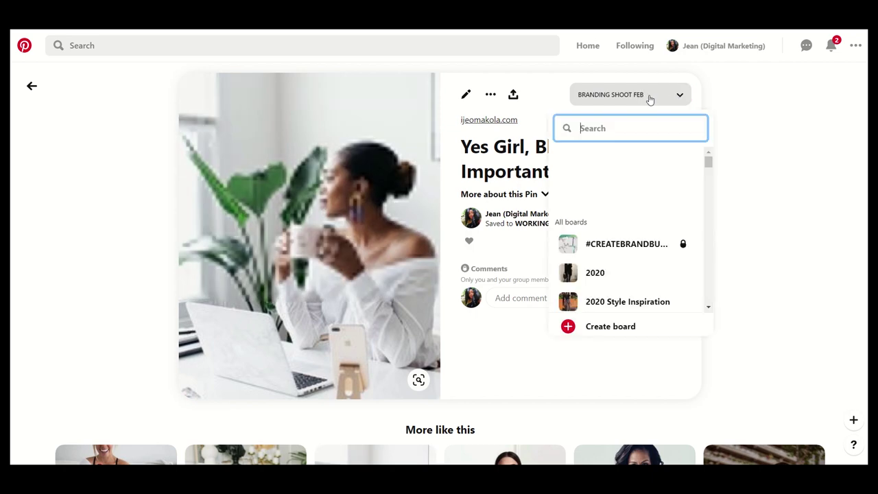
click(676, 179)
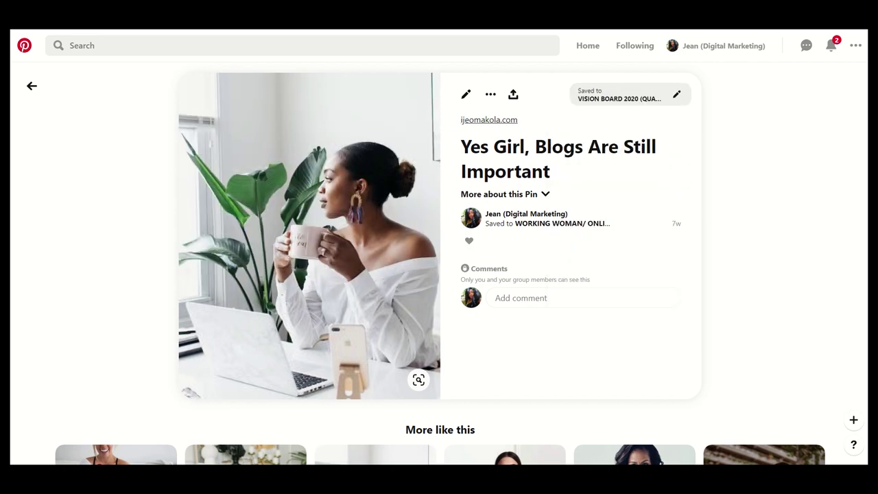
scroll(76, 126, down, 3)
mouse_move(329, 226)
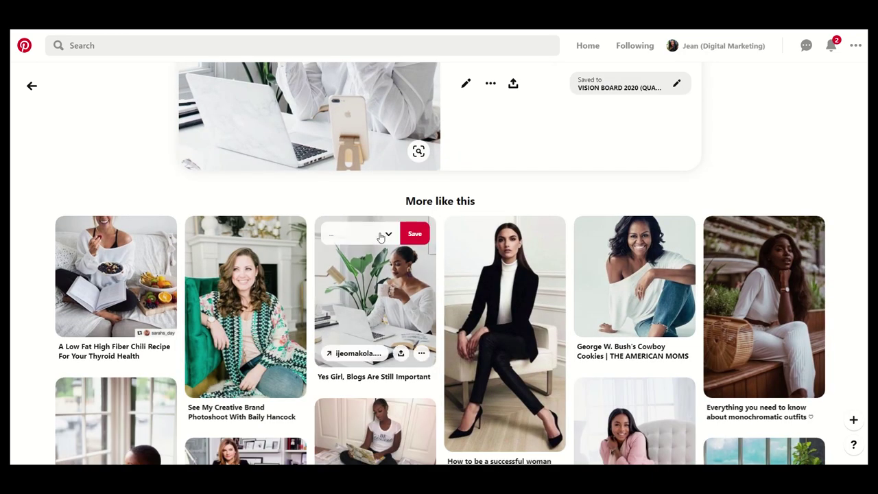
click(384, 289)
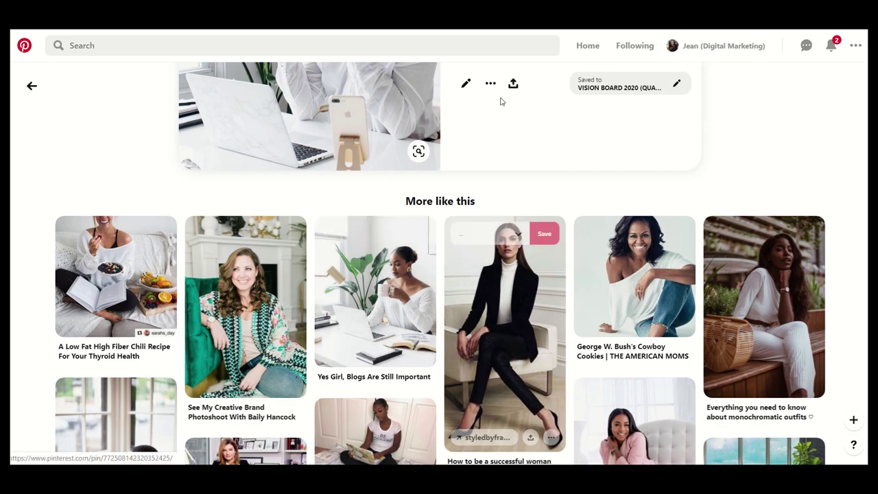
scroll(384, 206, down, 7)
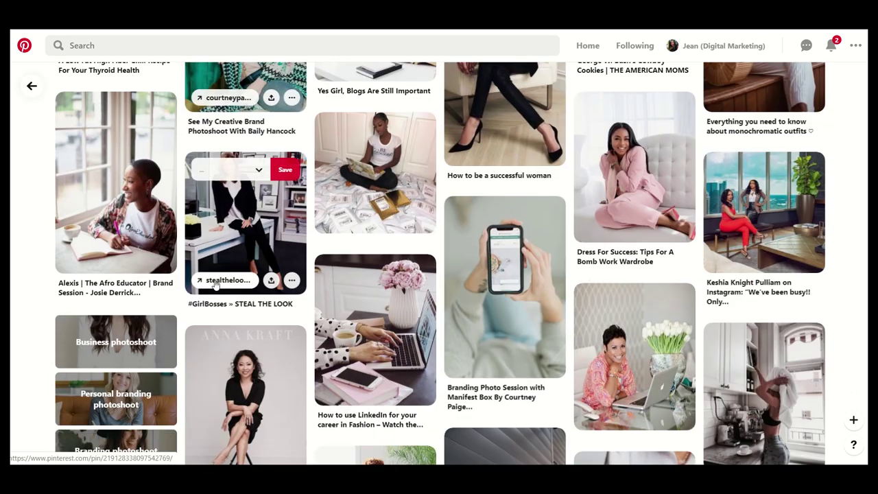
Back on the WORKING WOMAN board, open the stocksy.com pin of the woman in stripes
click(31, 86)
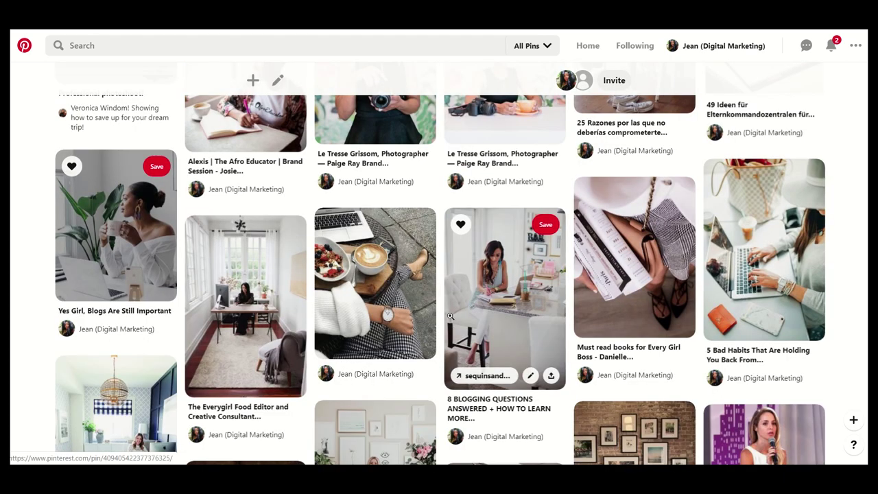
scroll(450, 316, down, 4)
scroll(451, 314, down, 3)
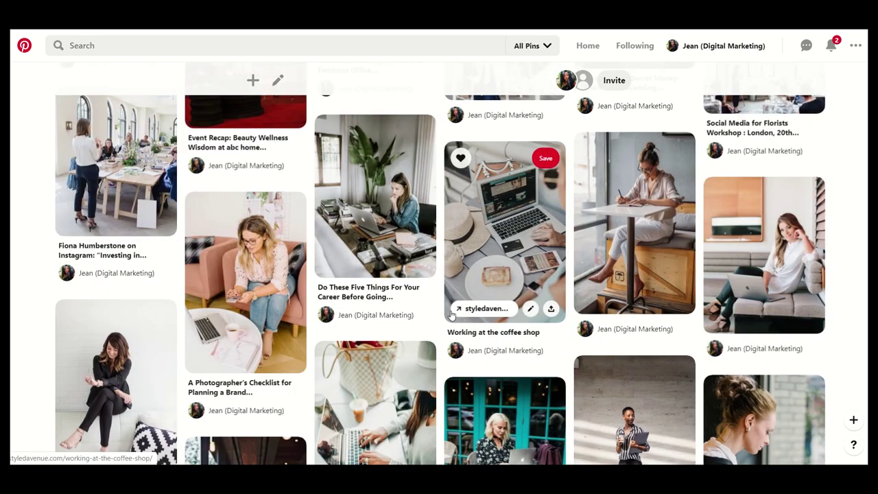
scroll(453, 313, down, 3)
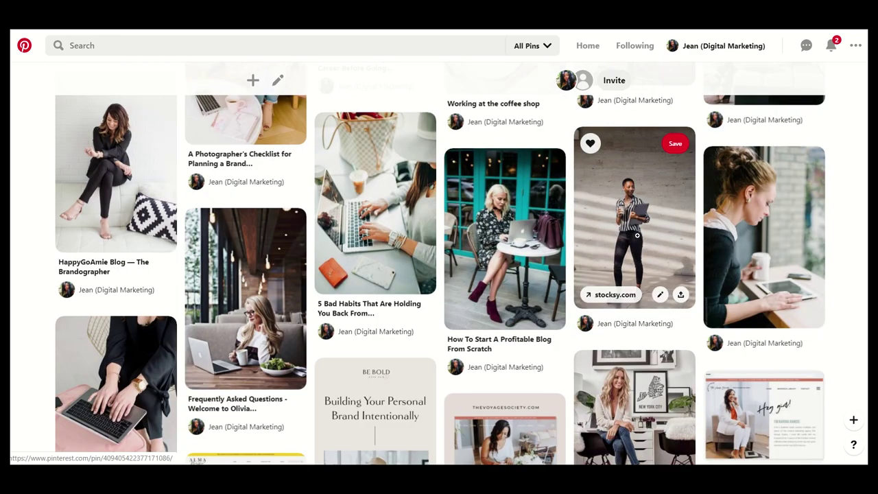
click(632, 227)
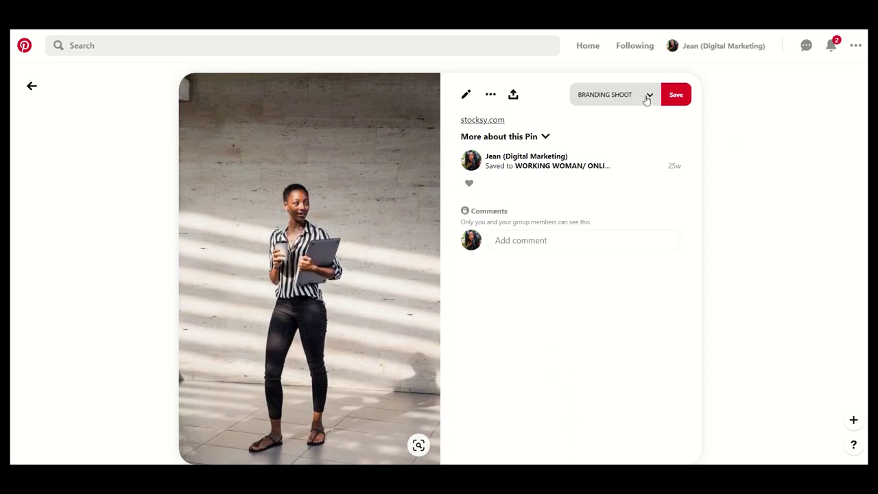
Save the striped-shirt stocksy.com pin to VISION BOARD 2020 (QUARTER 2)
click(645, 97)
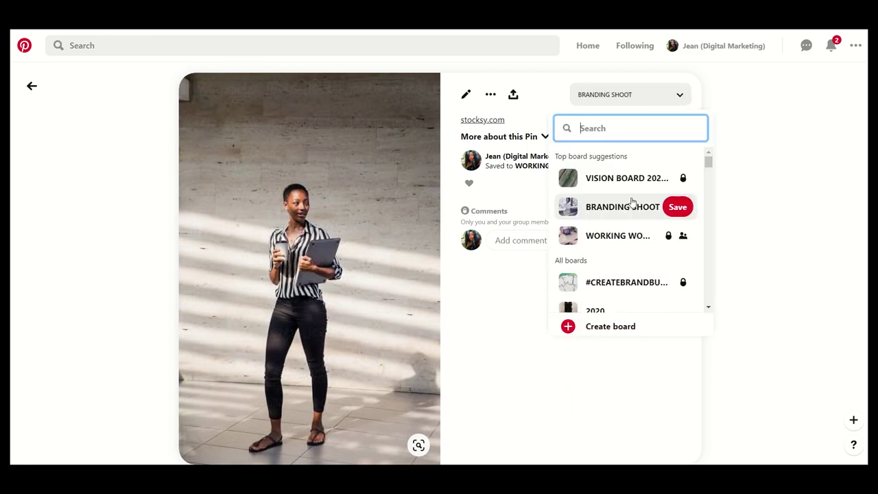
click(674, 177)
scroll(450, 316, down, 5)
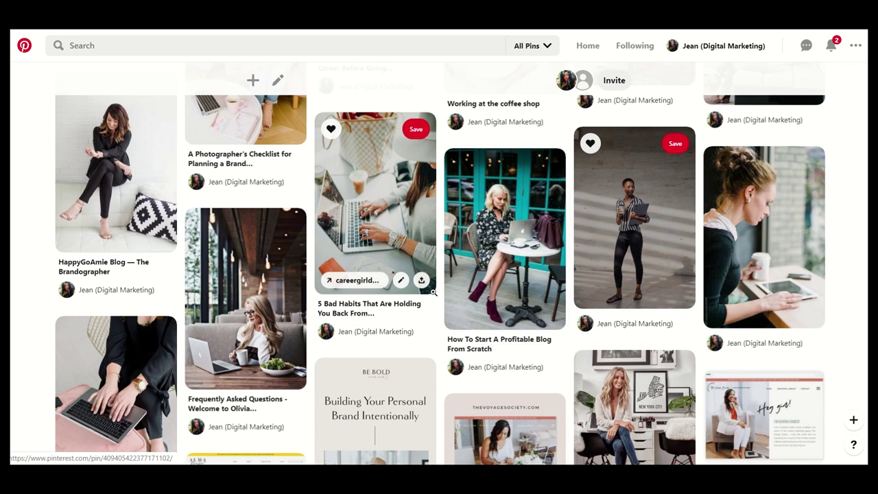
scroll(434, 292, down, 3)
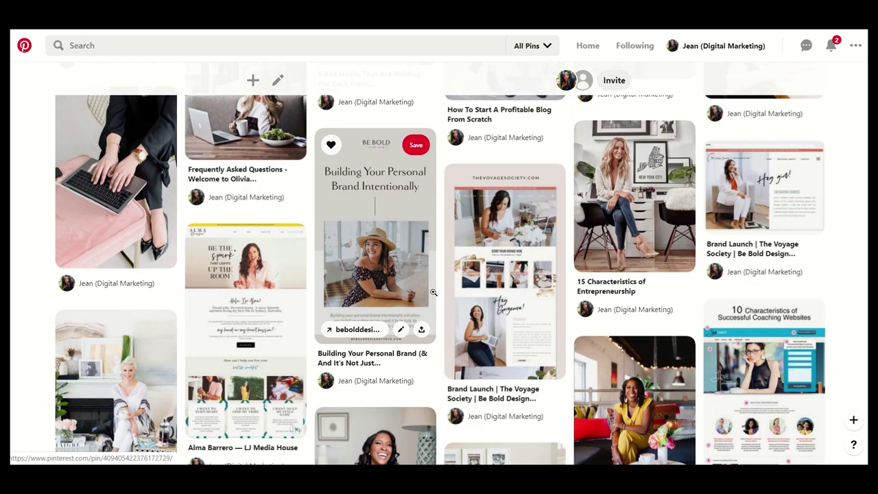
scroll(434, 292, down, 3)
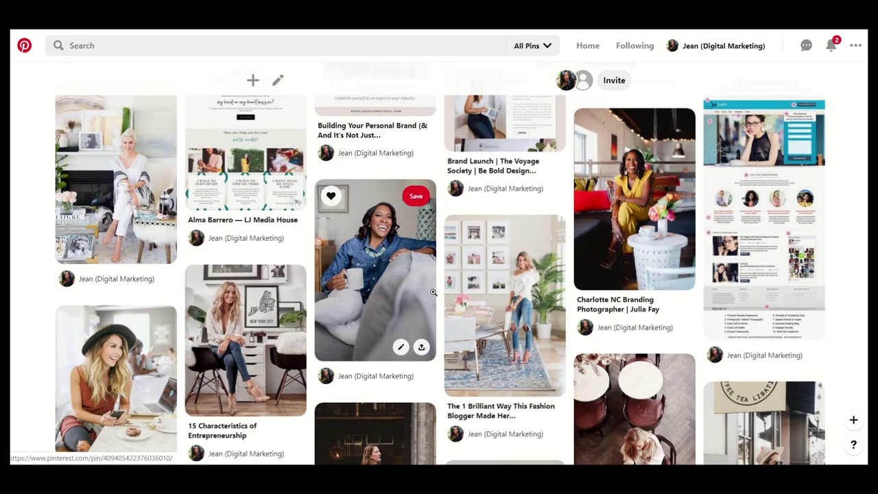
scroll(433, 292, down, 3)
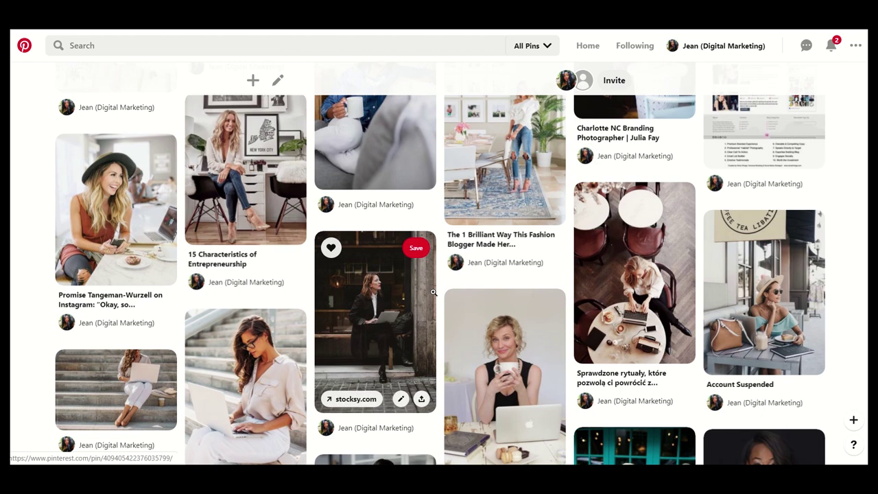
scroll(433, 293, down, 3)
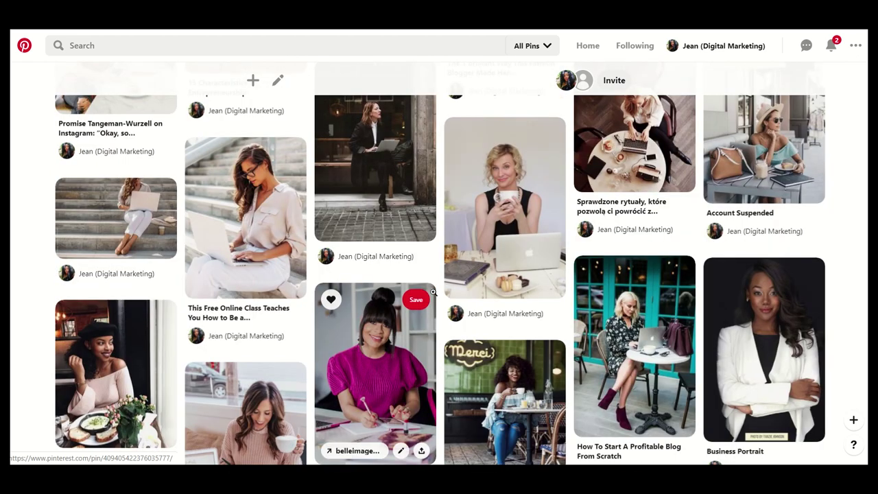
scroll(549, 206, up, 1)
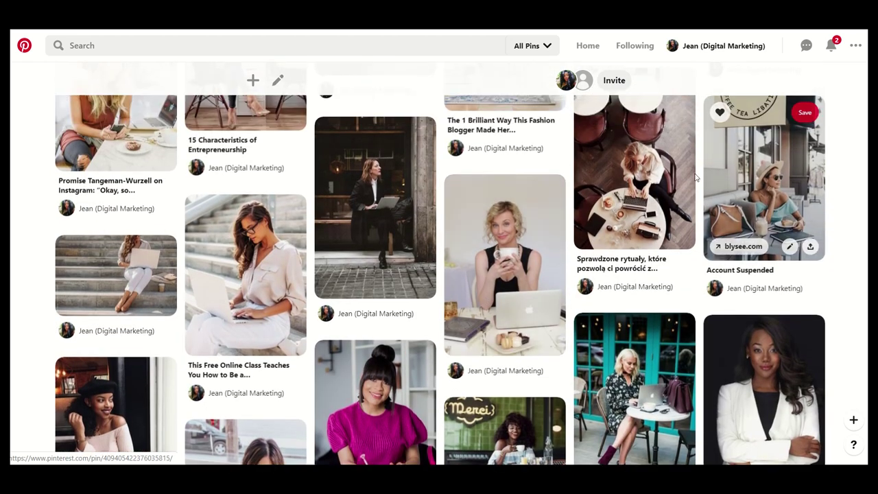
scroll(341, 279, down, 7)
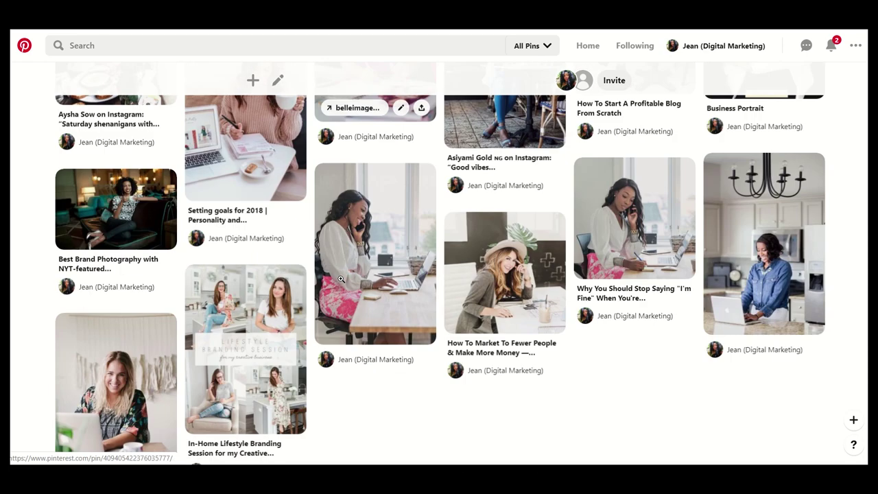
scroll(341, 279, down, 4)
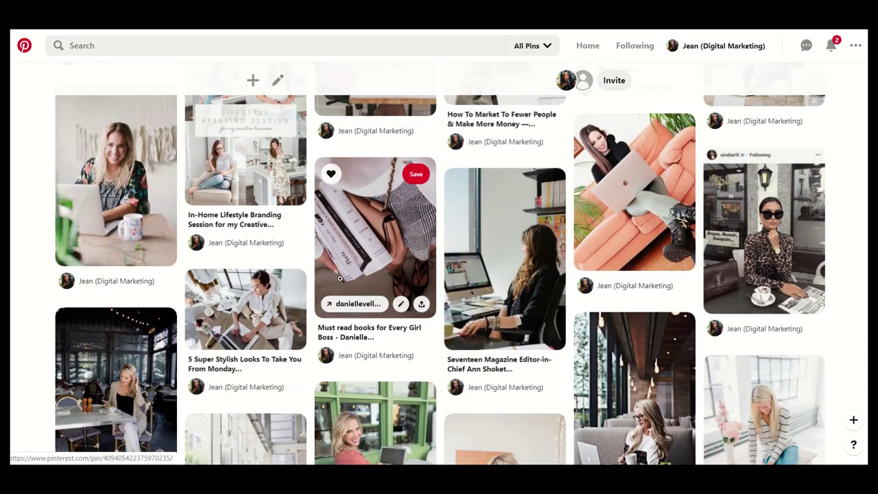
Save the ana-santos.com orange-sofa laptop pin to VISION BOARD 2020 and return to the board
click(607, 190)
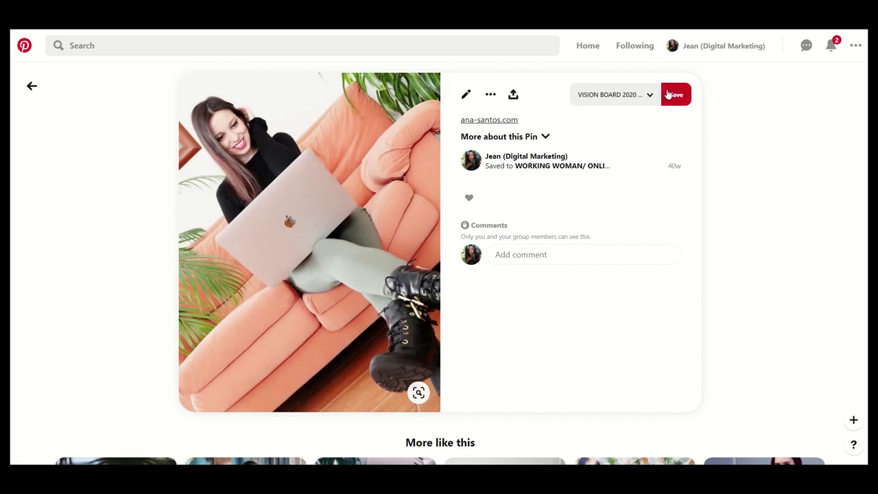
click(650, 99)
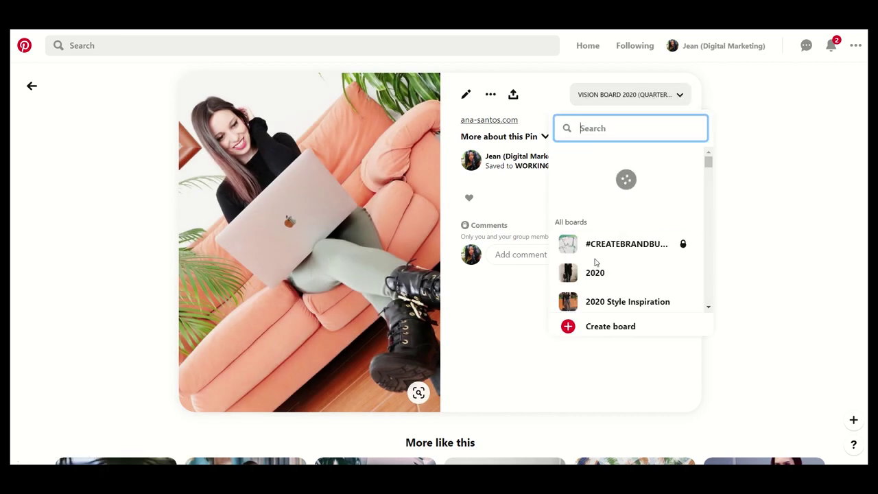
click(679, 178)
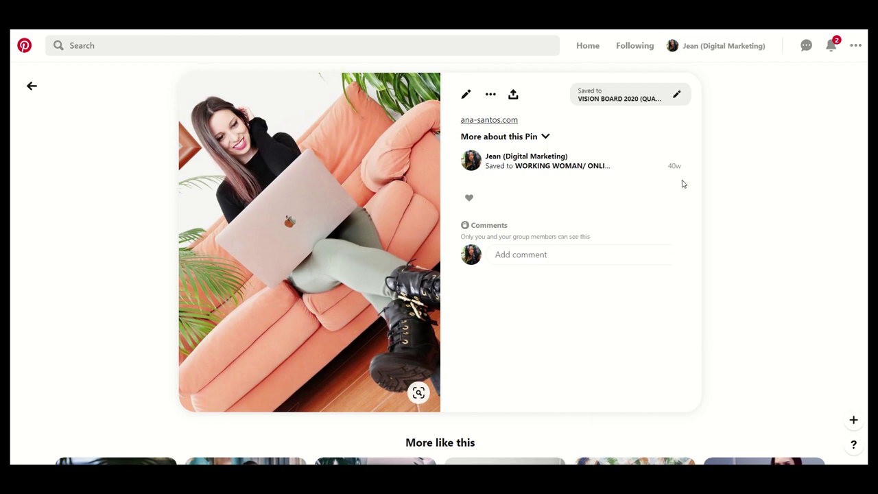
scroll(683, 184, down, 5)
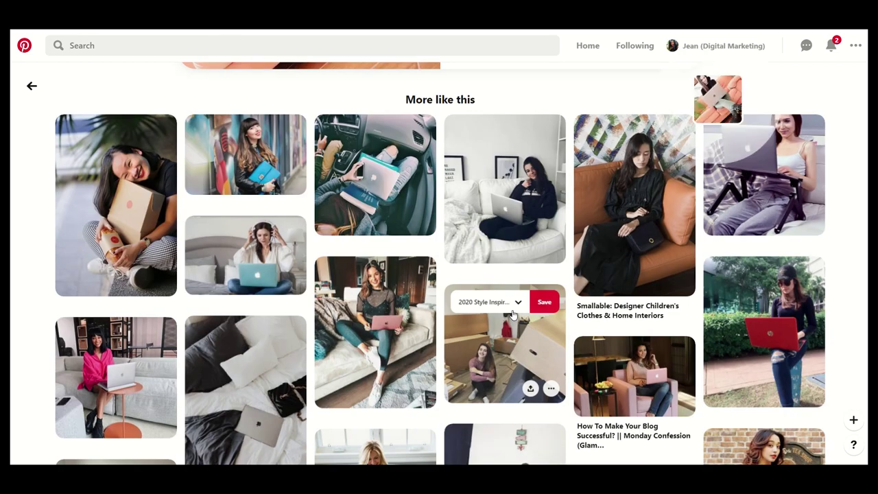
scroll(513, 314, down, 3)
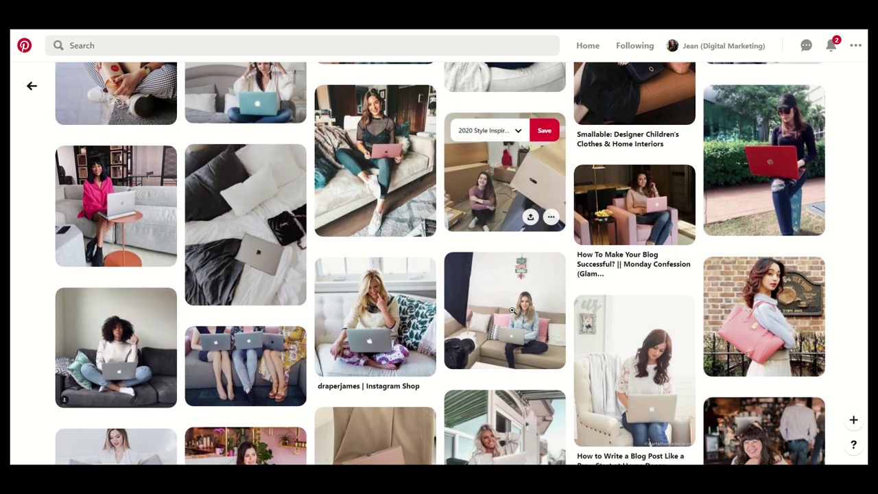
scroll(512, 309, up, 8)
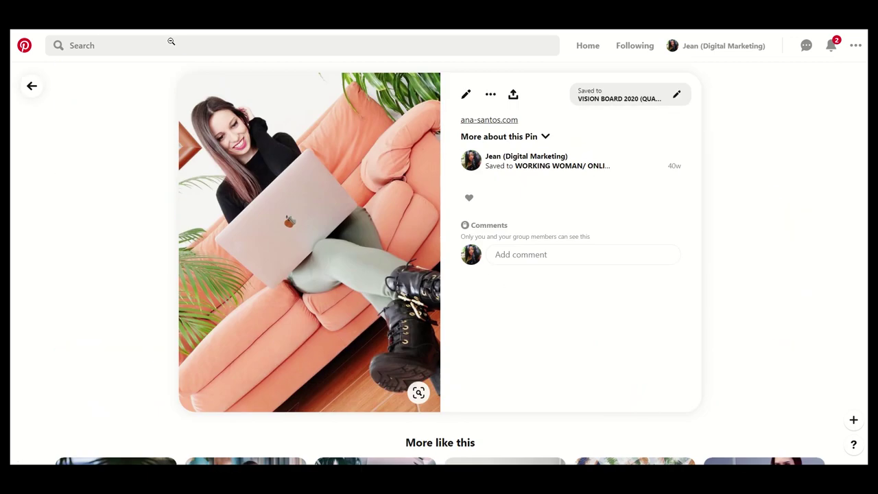
click(33, 85)
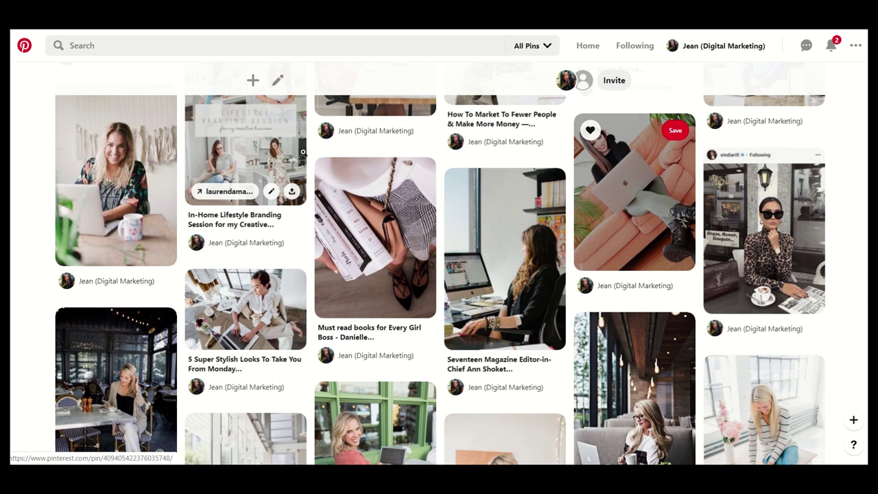
click(357, 248)
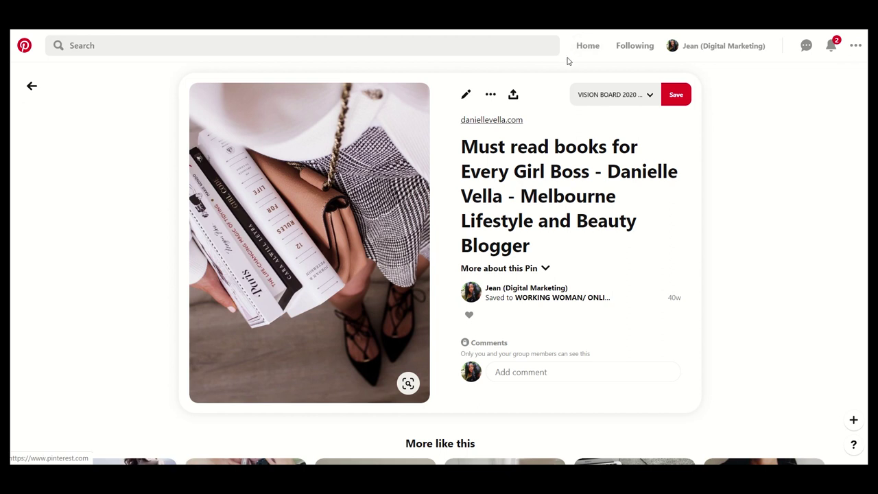
click(676, 96)
click(32, 88)
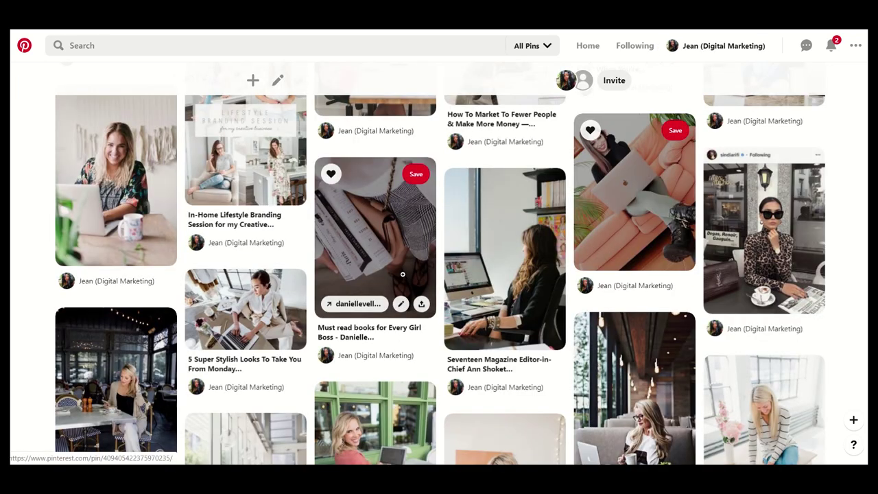
scroll(403, 274, down, 4)
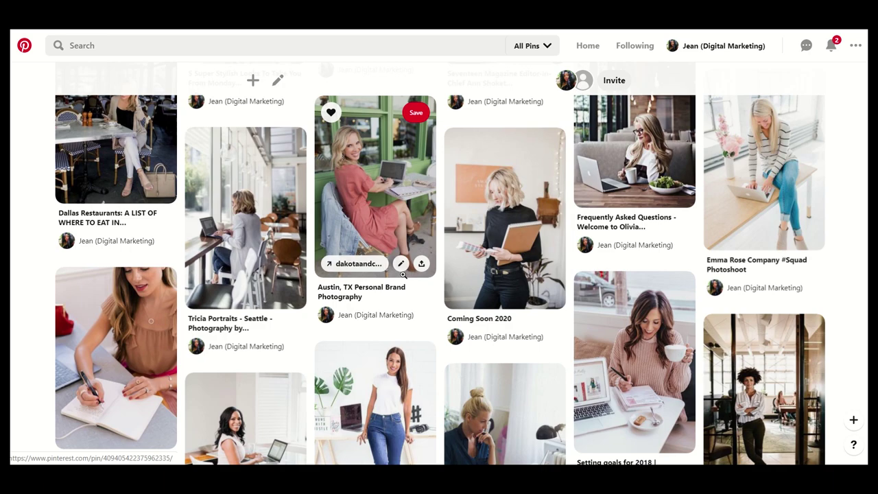
scroll(403, 274, down, 3)
scroll(329, 247, up, 3)
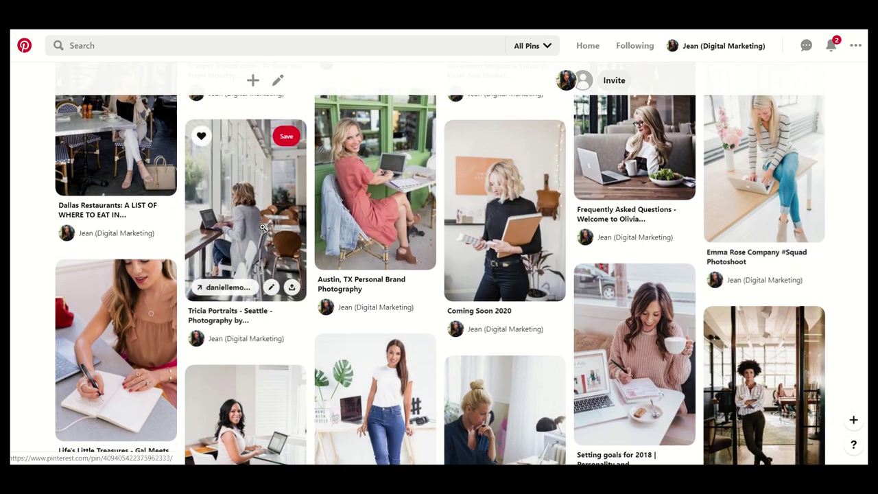
scroll(258, 218, up, 1)
click(251, 203)
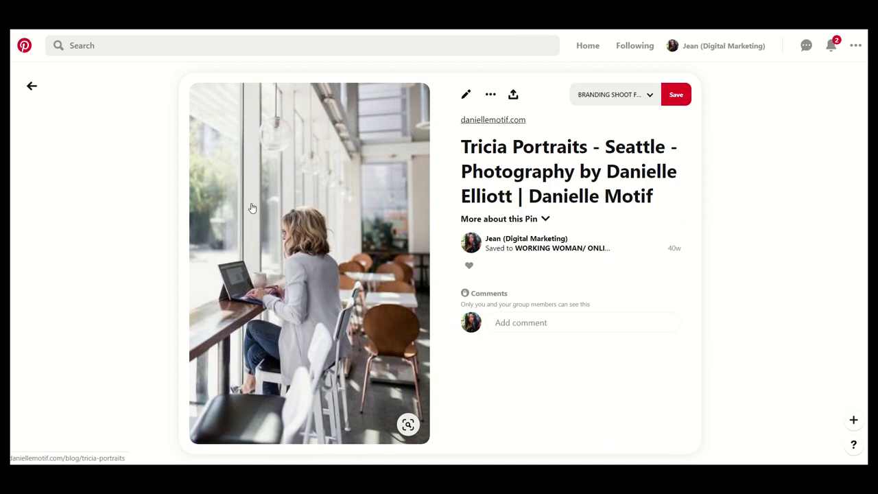
click(650, 96)
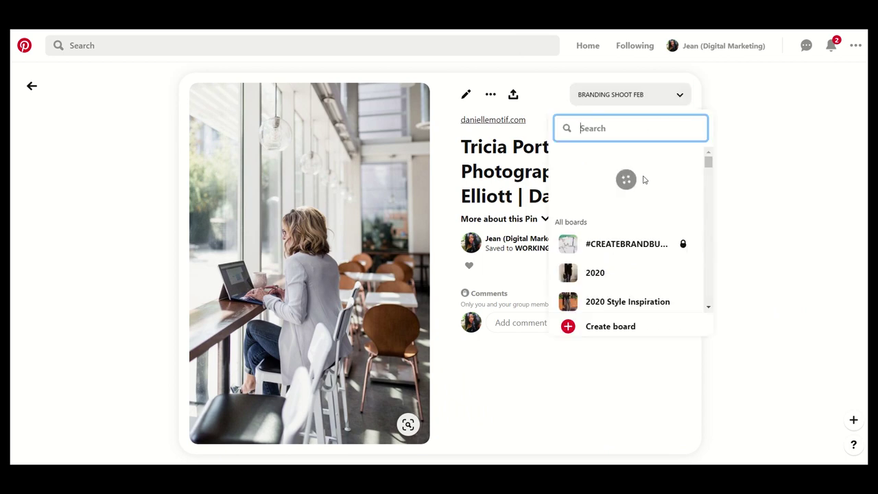
click(680, 183)
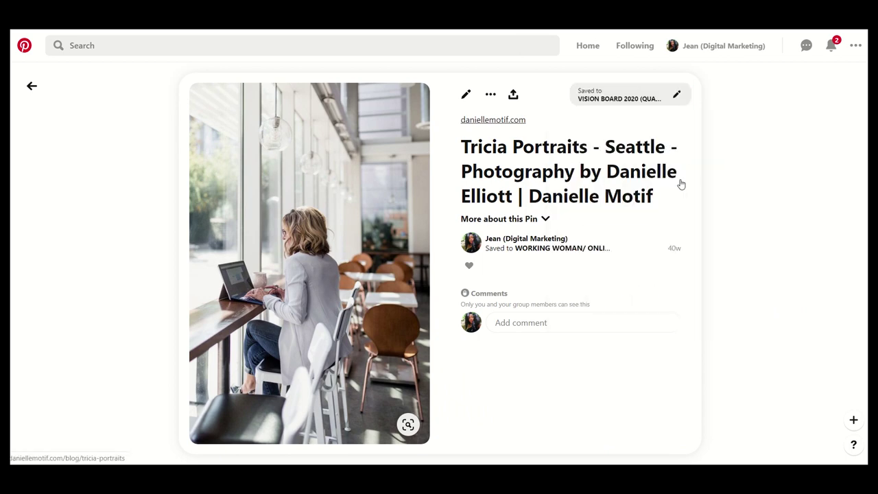
scroll(386, 240, down, 10)
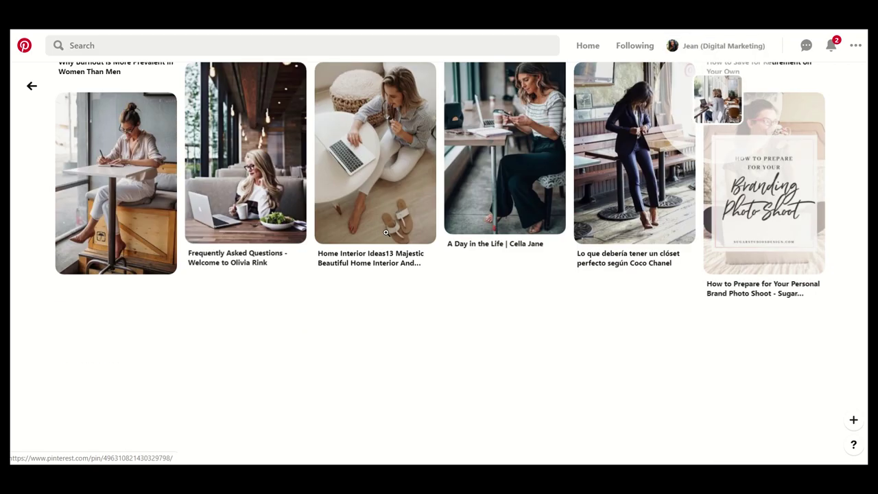
scroll(386, 234, down, 4)
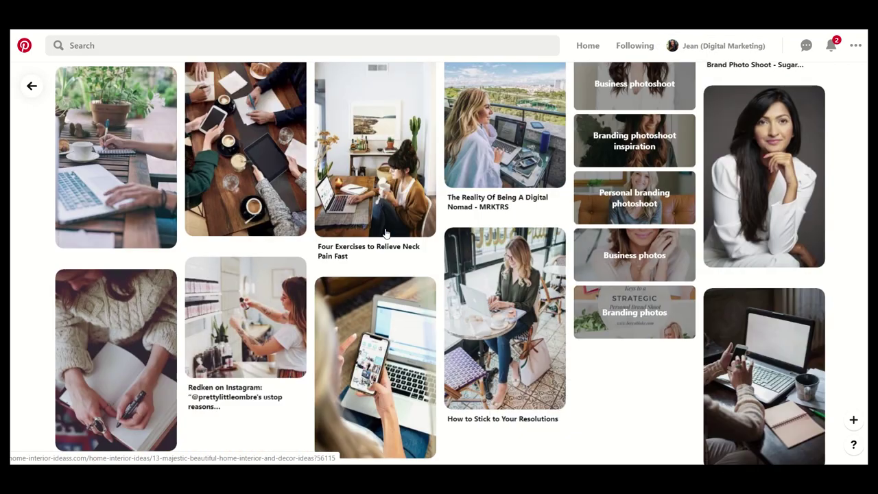
scroll(110, 91, down, 4)
scroll(109, 91, down, 4)
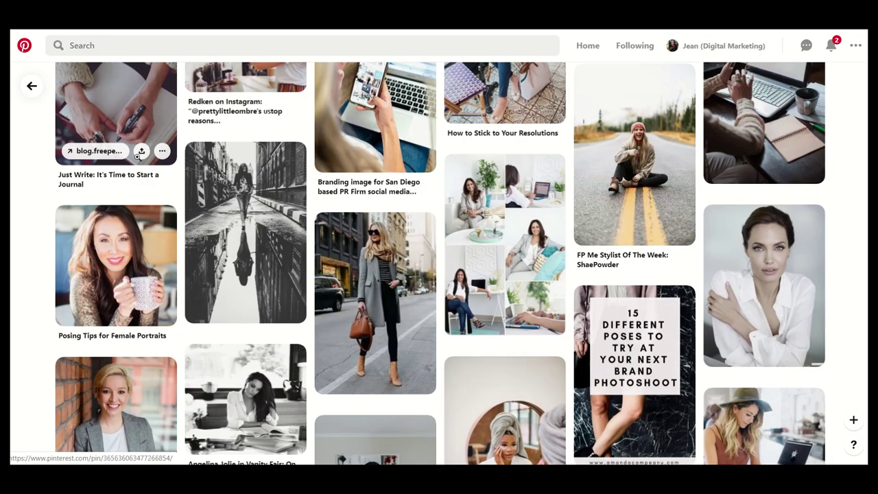
scroll(206, 221, down, 3)
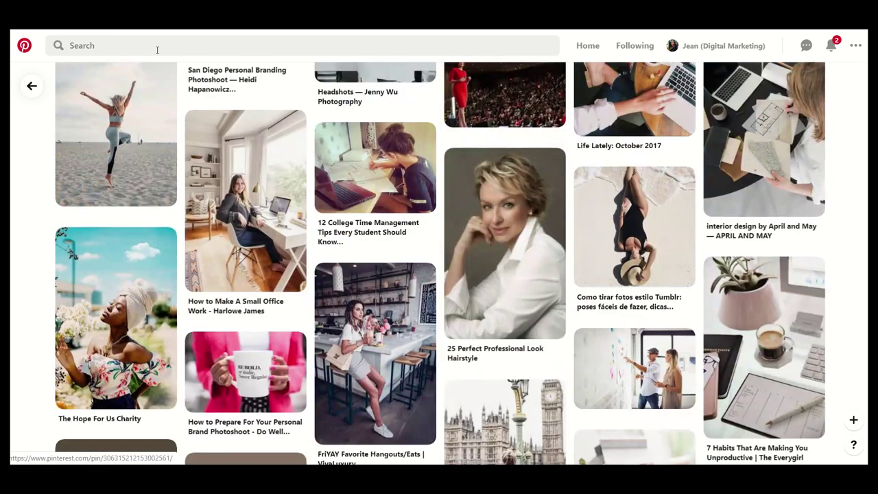
Search 'hiking women' and save the Best Hiking Clothes for Women (2020) pin to VISION BOARD 2020
click(157, 52)
text(h)
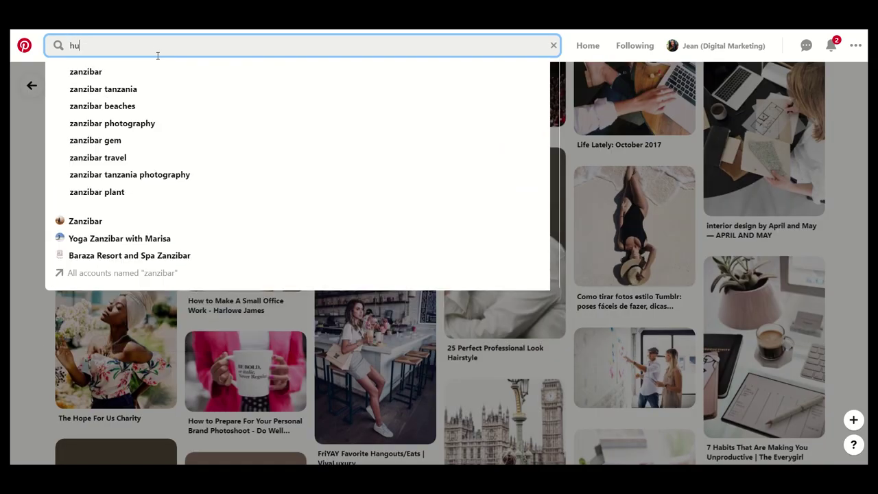
text(iking)
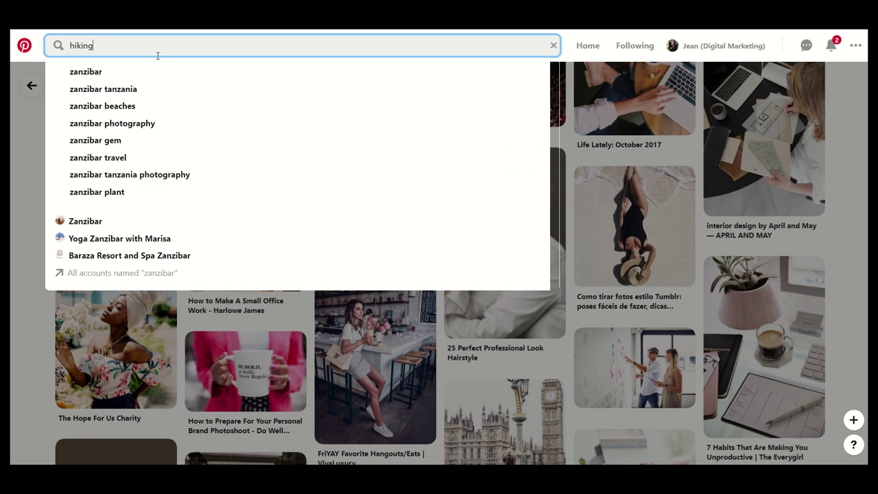
text( women)
key(Return)
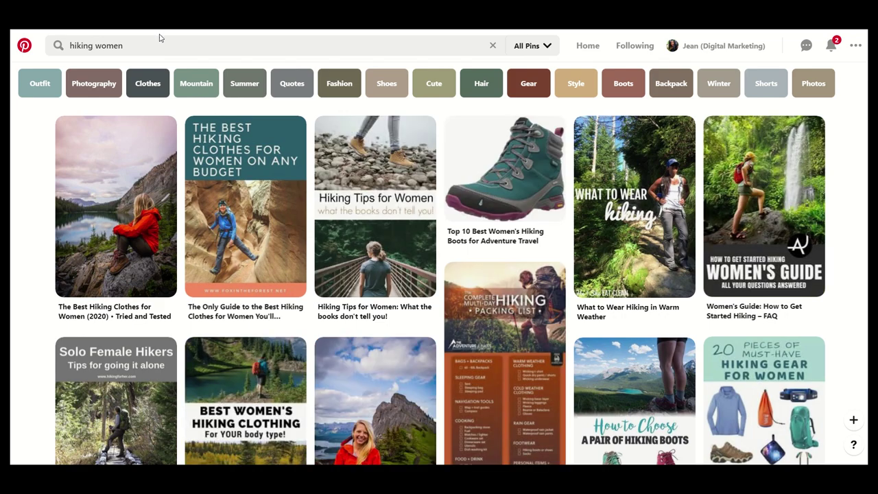
mouse_move(149, 236)
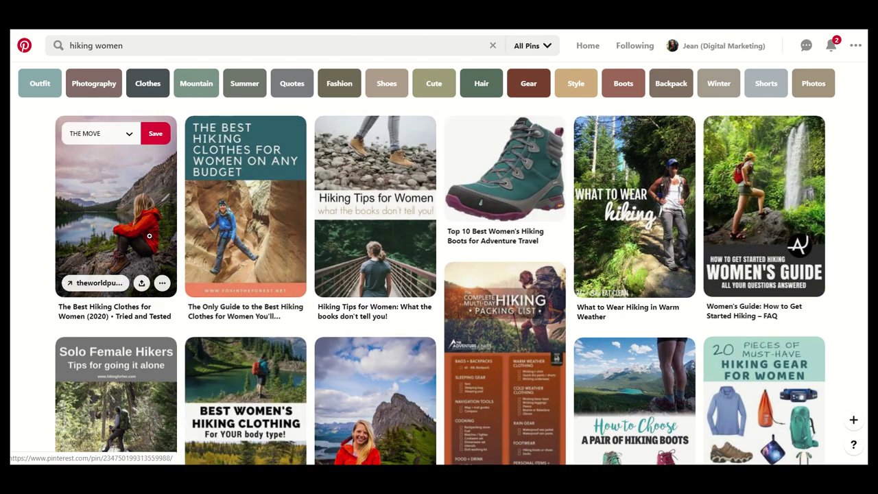
click(129, 134)
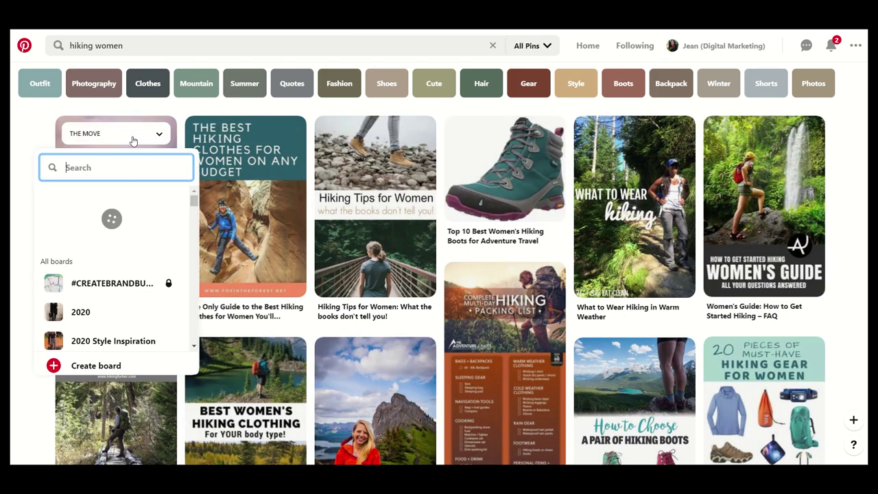
click(172, 216)
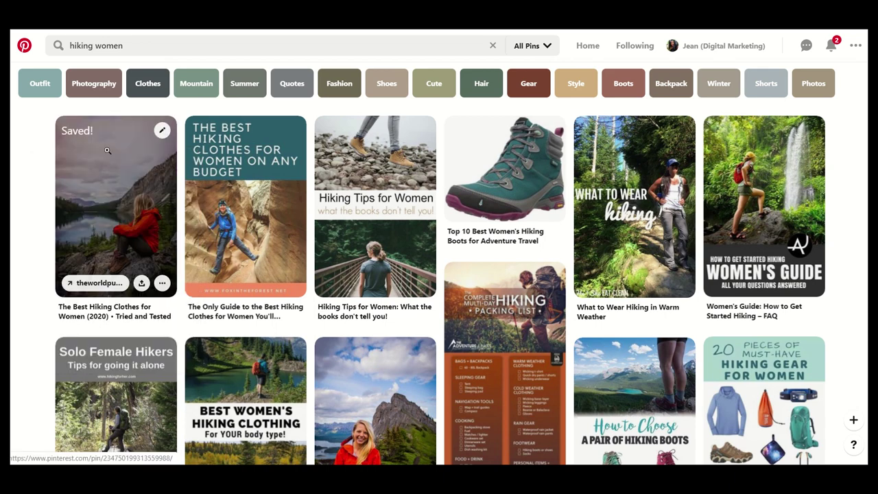
Browse further hiking results, then start a new search typing 'runn'
scroll(102, 245, down, 6)
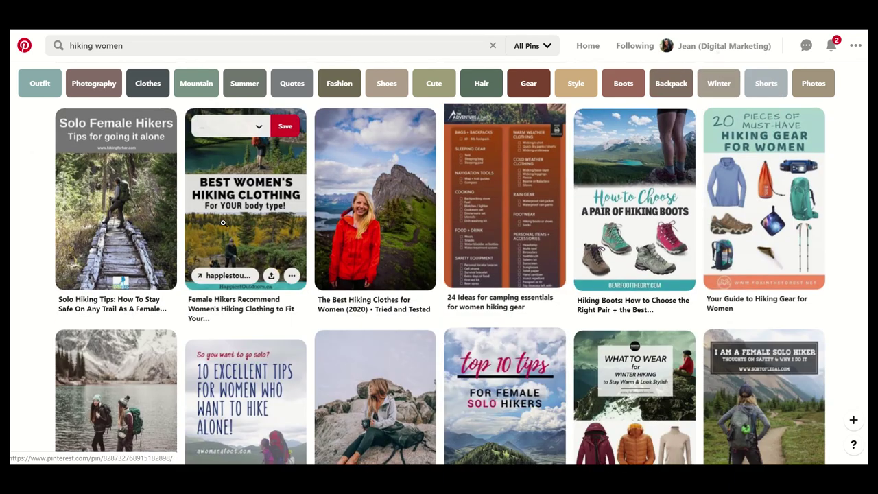
scroll(223, 221, down, 5)
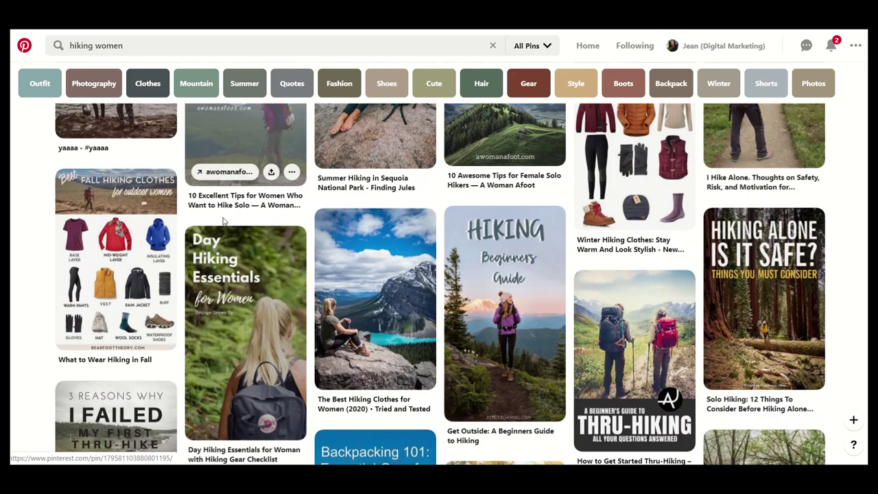
scroll(223, 218, down, 4)
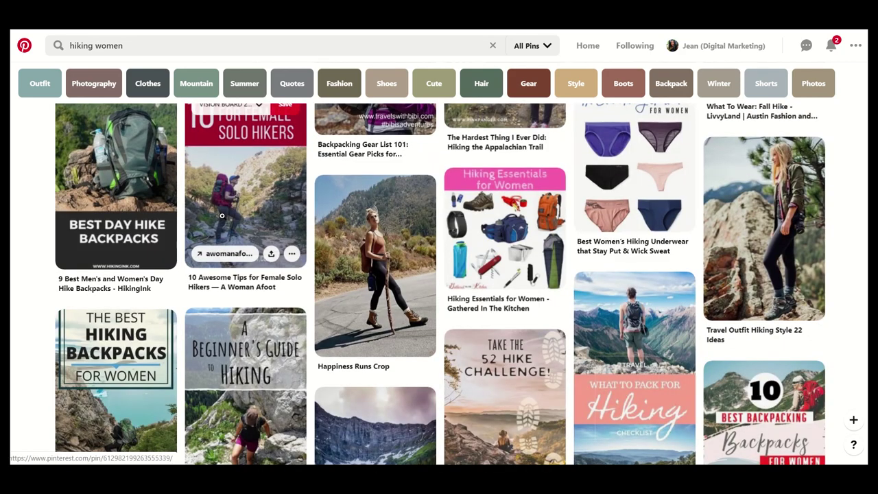
scroll(222, 216, down, 4)
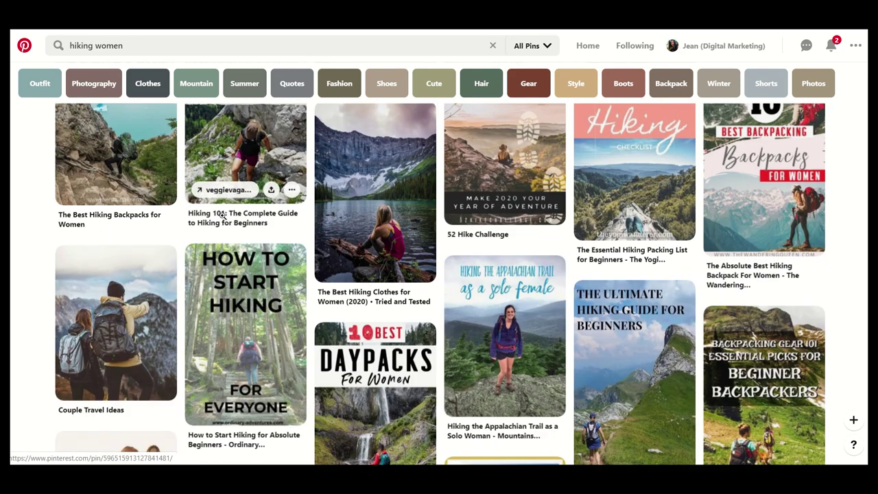
scroll(223, 216, down, 4)
click(63, 46)
text(runn)
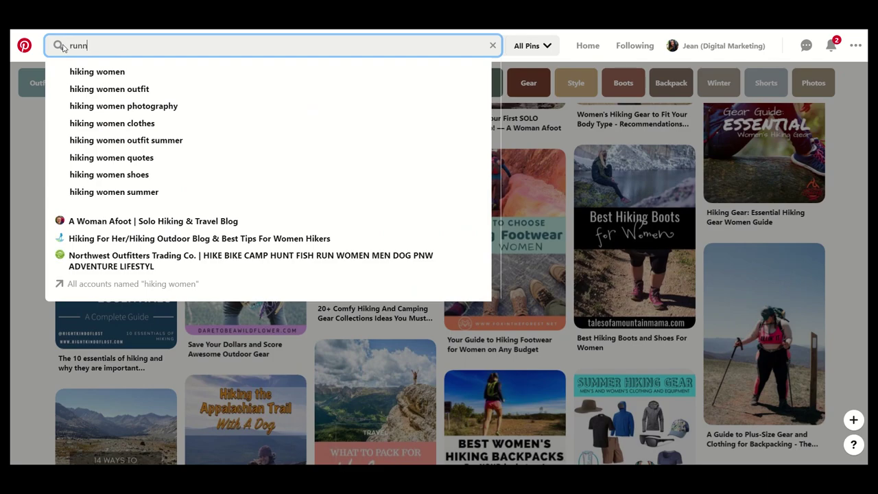
Search 'running women' and save the redonline.co.uk running pin to VISION BOARD 2020
key(Return)
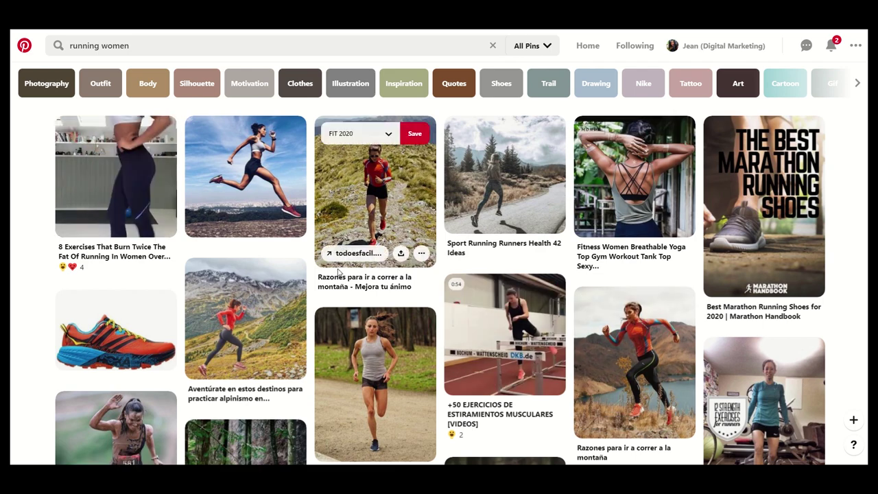
scroll(338, 272, down, 3)
scroll(338, 270, down, 4)
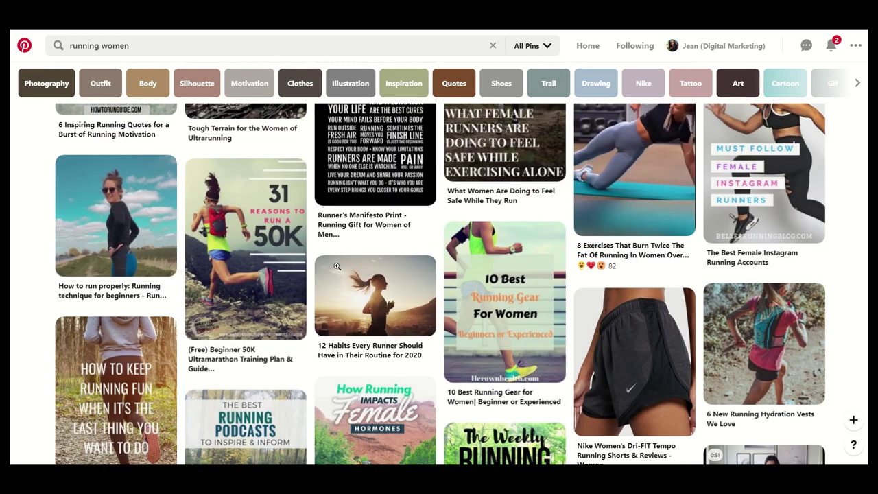
scroll(338, 270, down, 3)
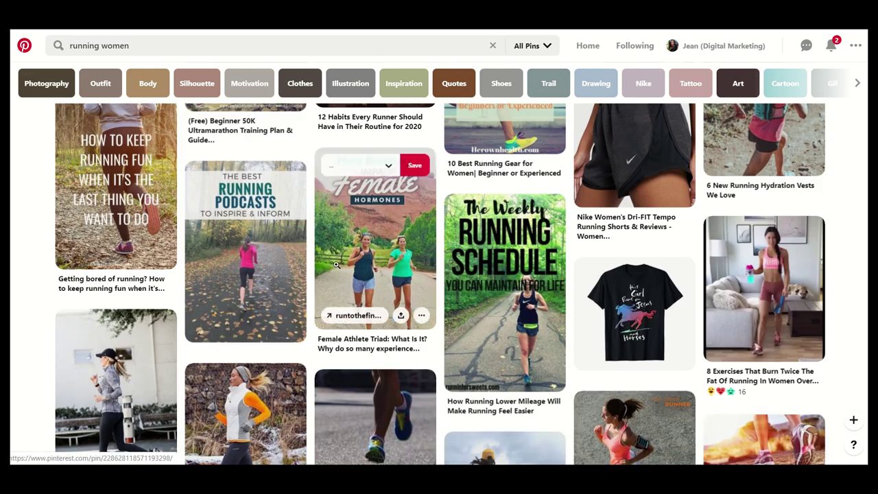
scroll(337, 265, down, 6)
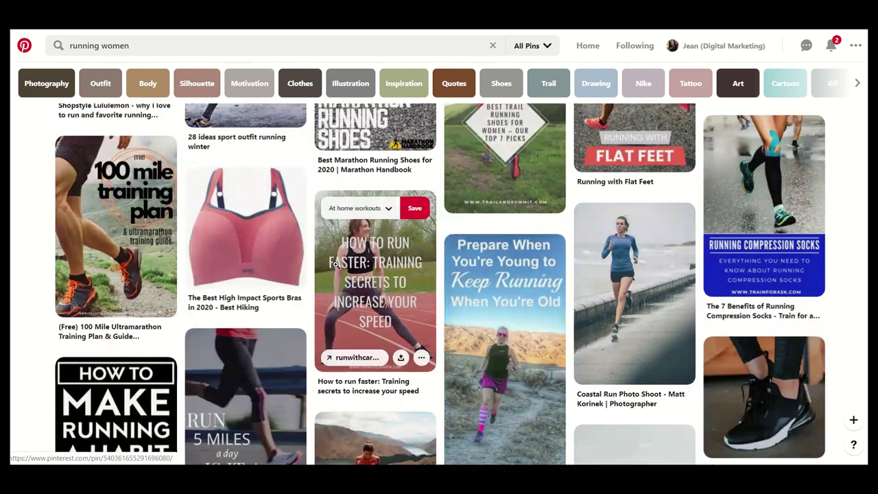
scroll(336, 265, down, 3)
scroll(336, 268, down, 3)
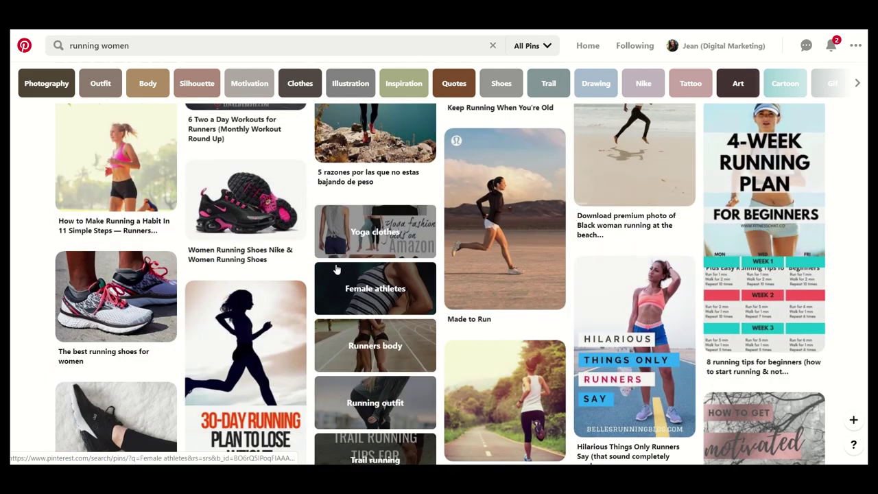
scroll(336, 270, down, 2)
click(503, 277)
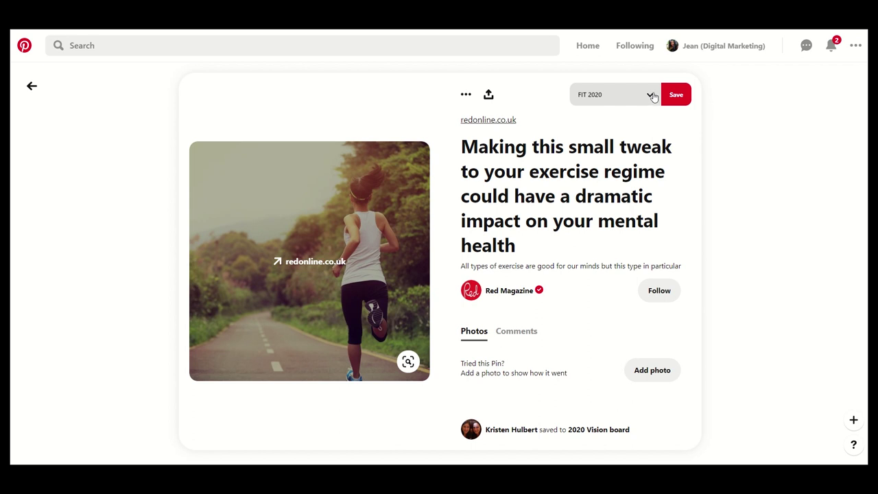
click(650, 95)
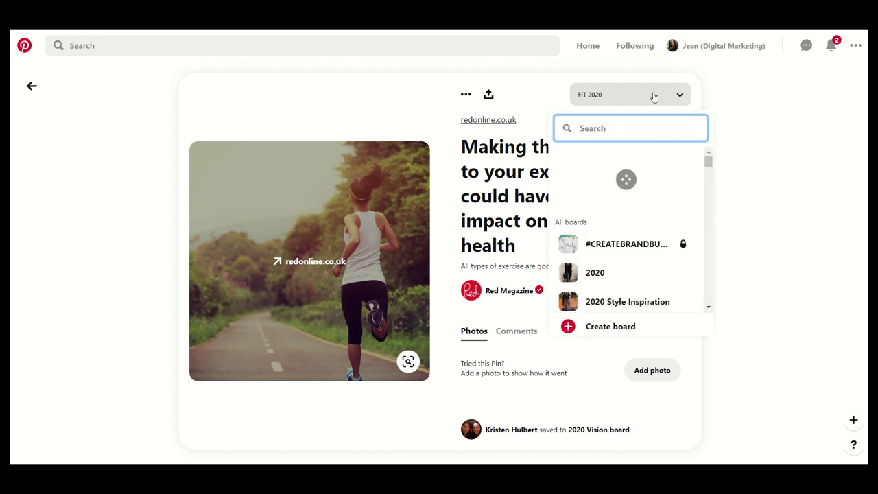
click(678, 178)
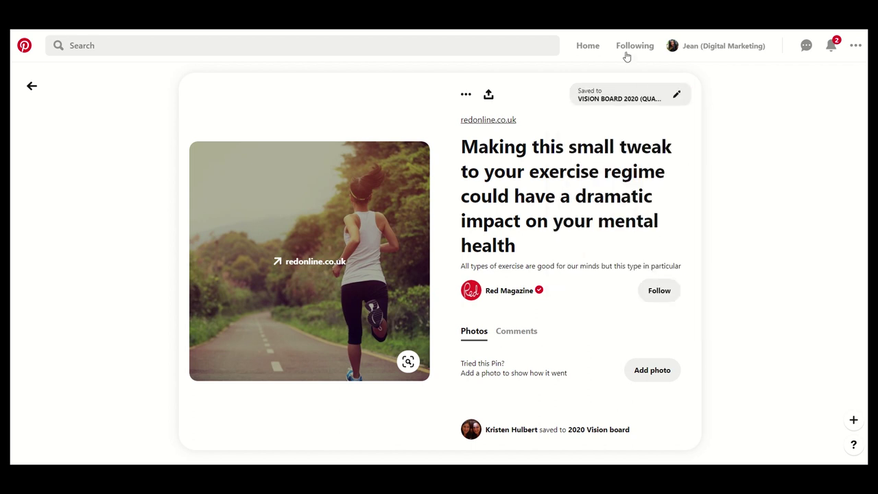
Open the Outdoor Garden Design pin from the home feed
click(574, 48)
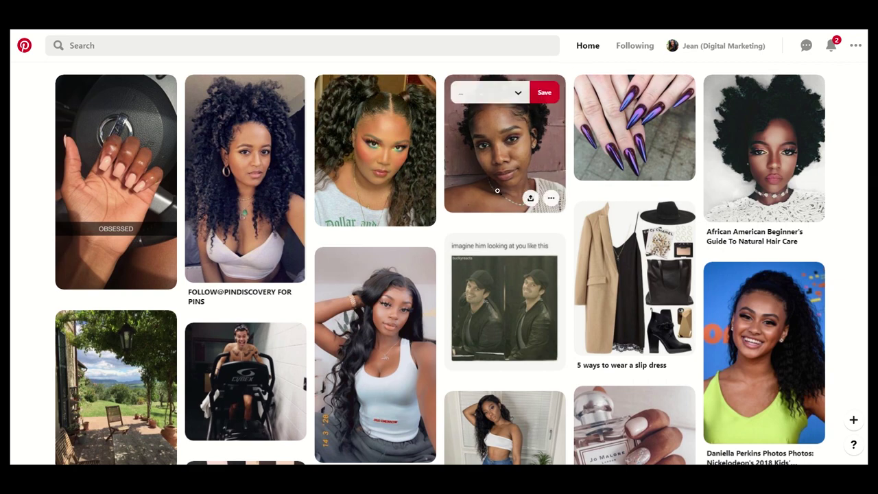
scroll(504, 151, down, 3)
click(109, 211)
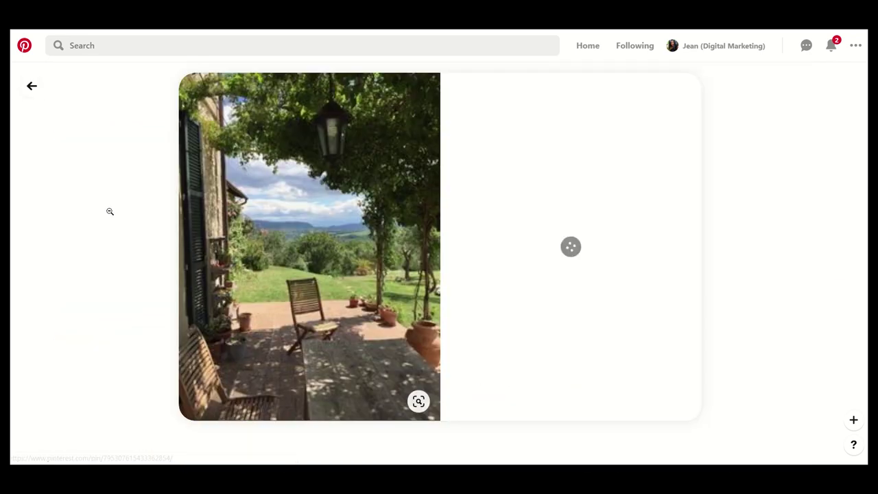
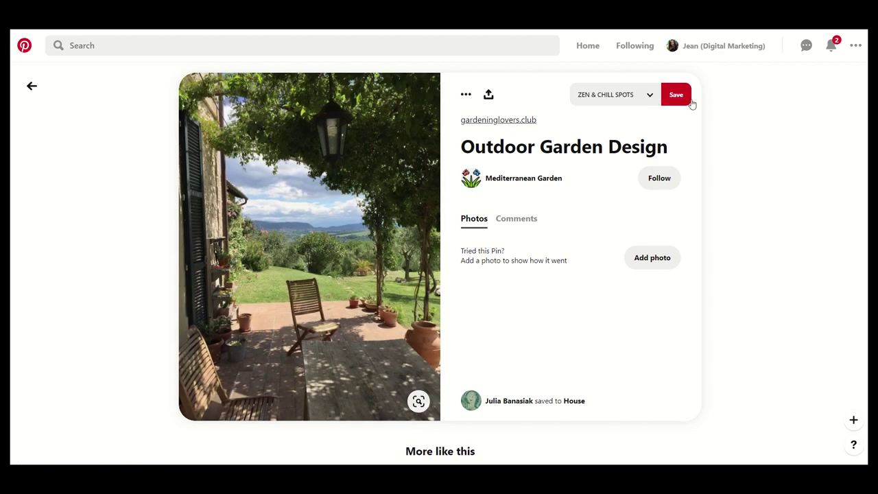
Save the Outdoor Garden Design pin to VISION BOARD 2020 from the board dropdown beside Save
click(649, 96)
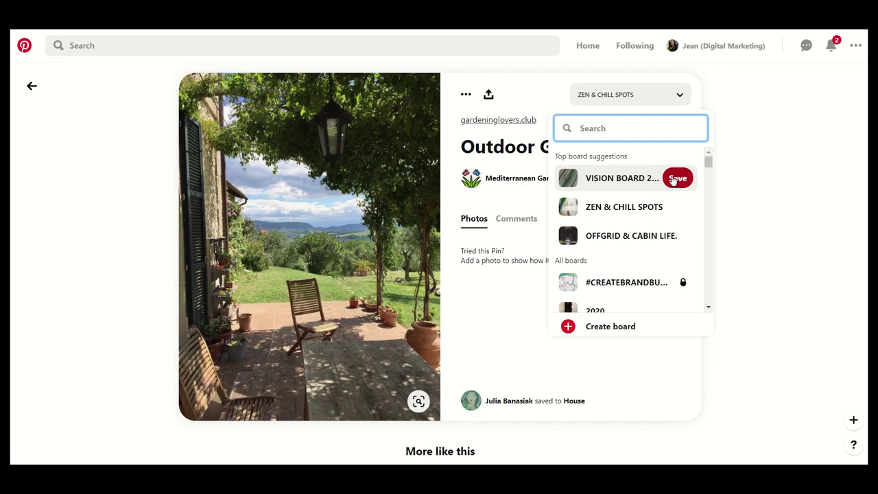
click(676, 178)
scroll(350, 260, down, 4)
scroll(350, 259, down, 1)
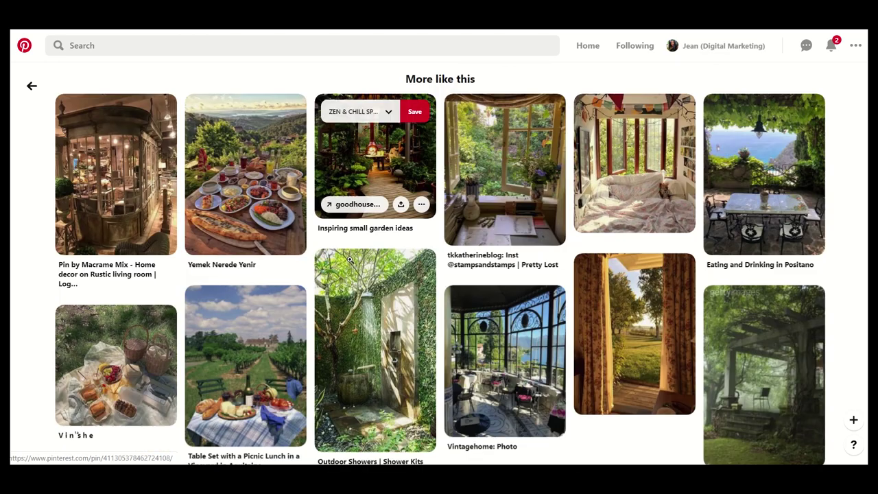
scroll(350, 259, down, 2)
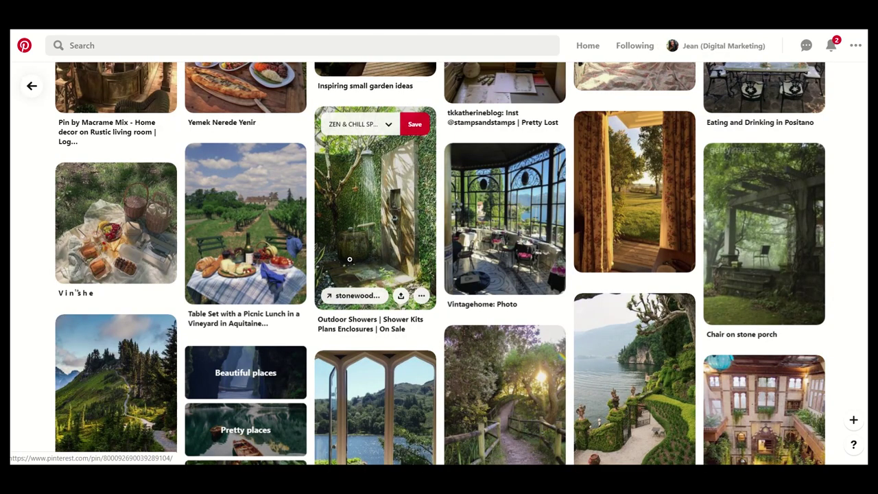
scroll(350, 260, down, 3)
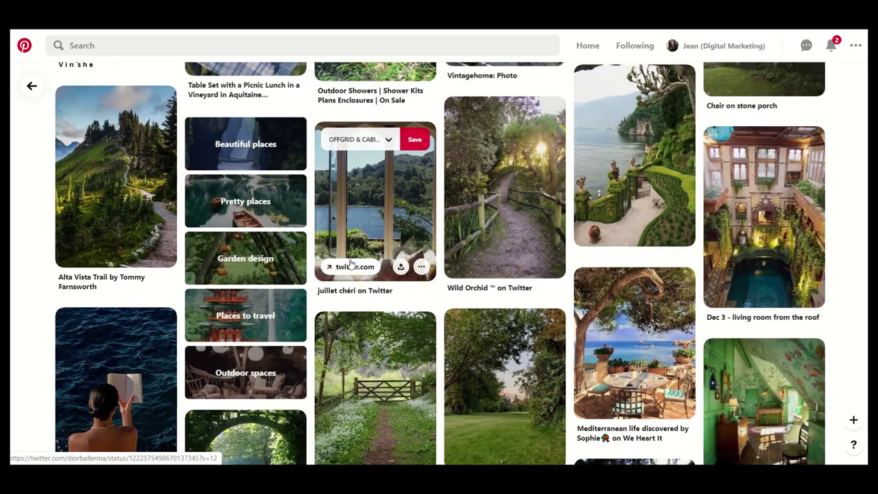
scroll(350, 264, down, 3)
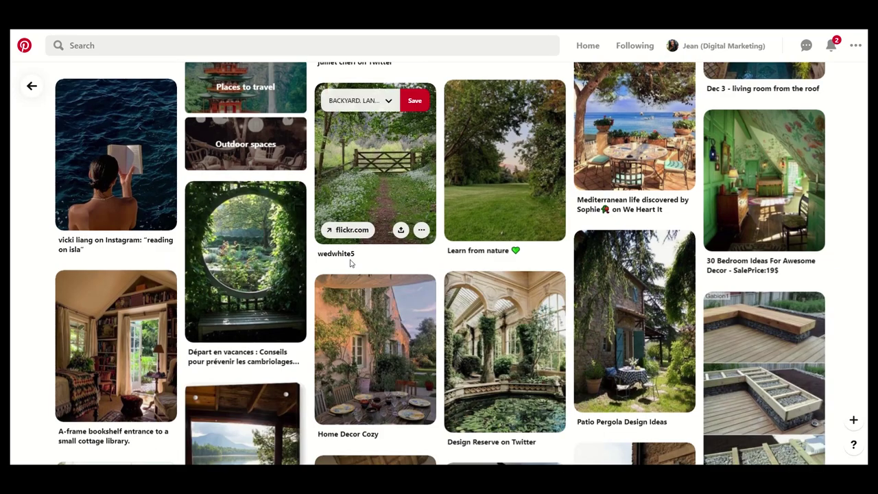
scroll(350, 264, down, 4)
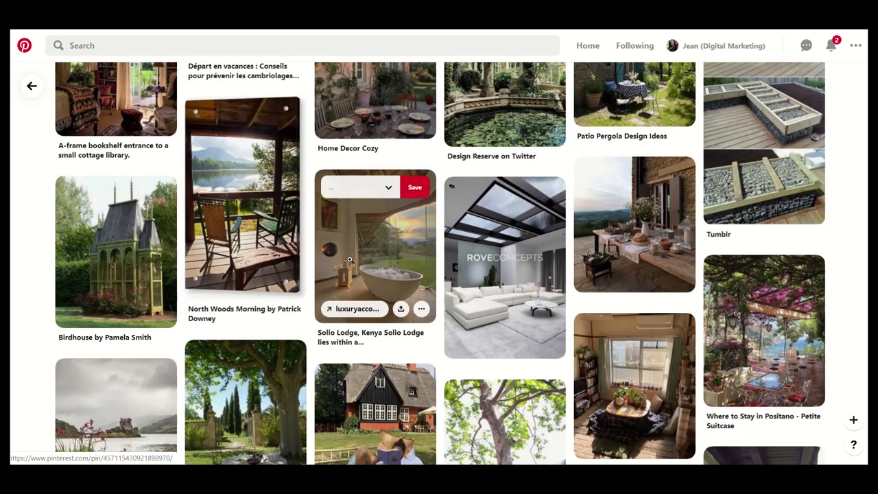
scroll(350, 259, down, 3)
scroll(350, 260, down, 3)
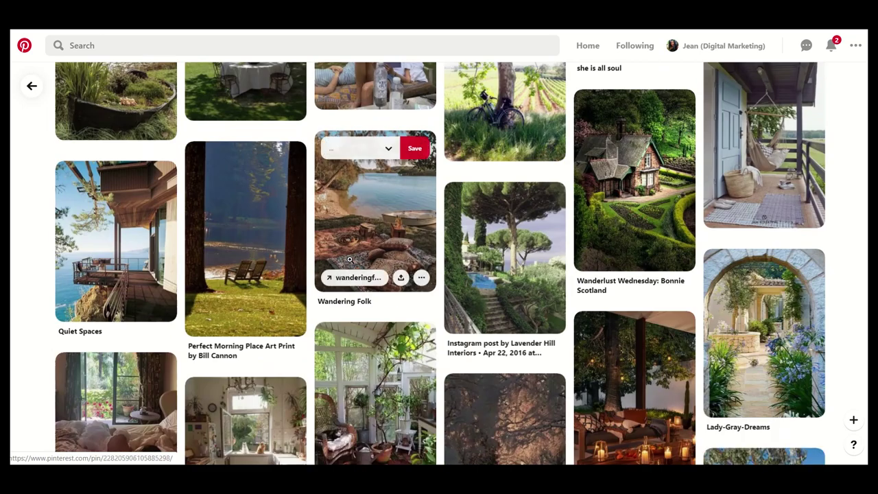
scroll(350, 259, down, 7)
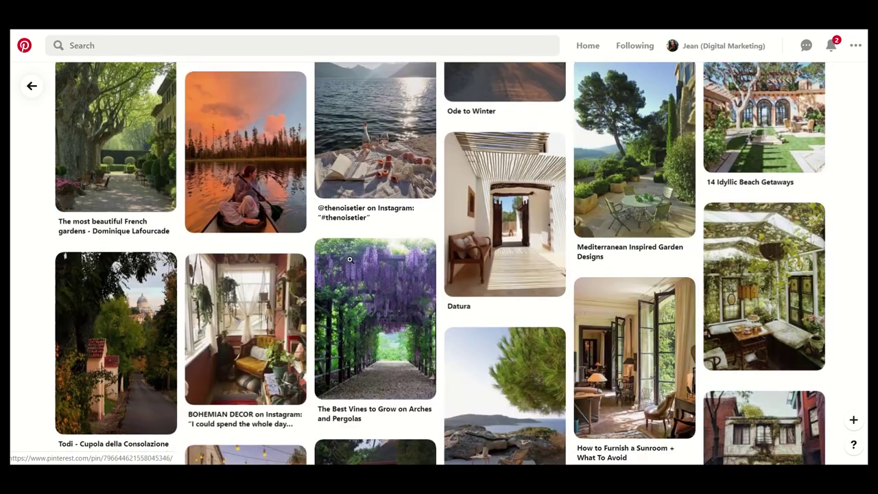
From your profile's boards grid, open the OFFGRID & CABIN LIFE board
click(702, 49)
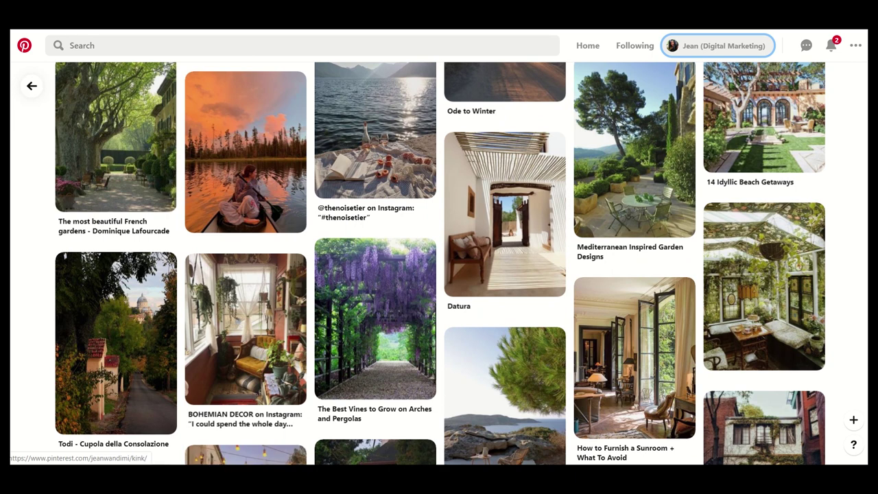
scroll(321, 278, down, 3)
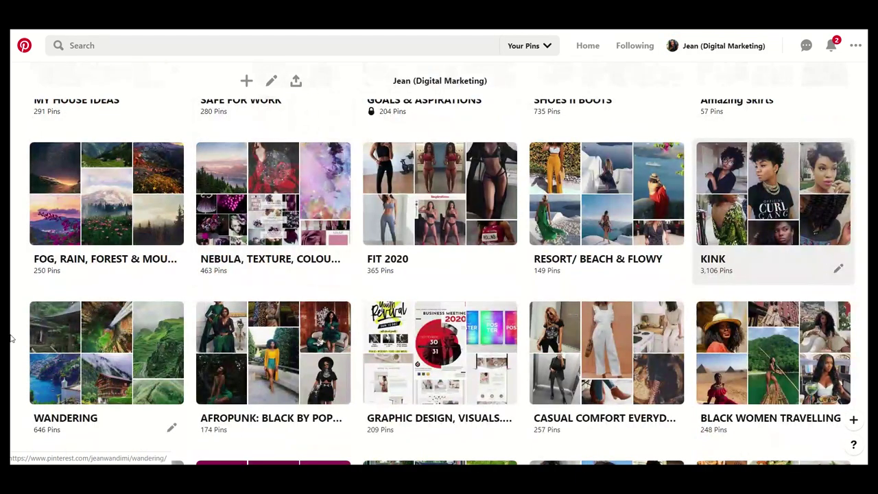
right_click(69, 425)
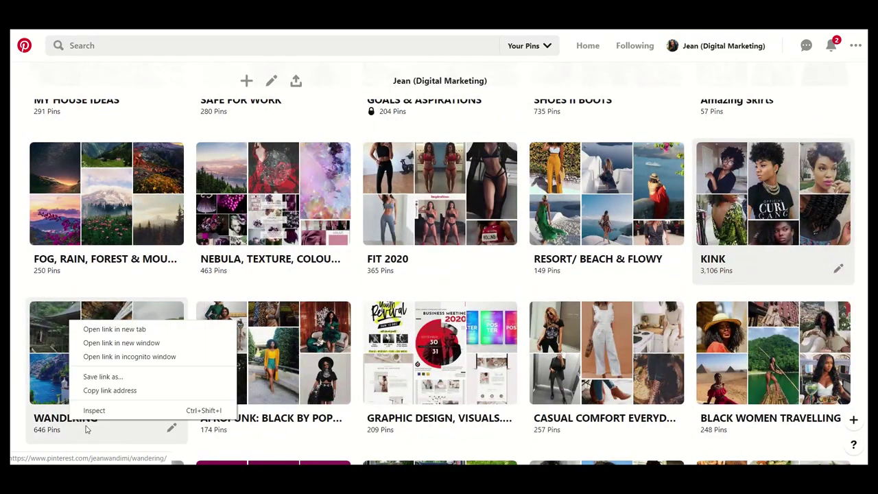
click(113, 328)
scroll(374, 345, down, 3)
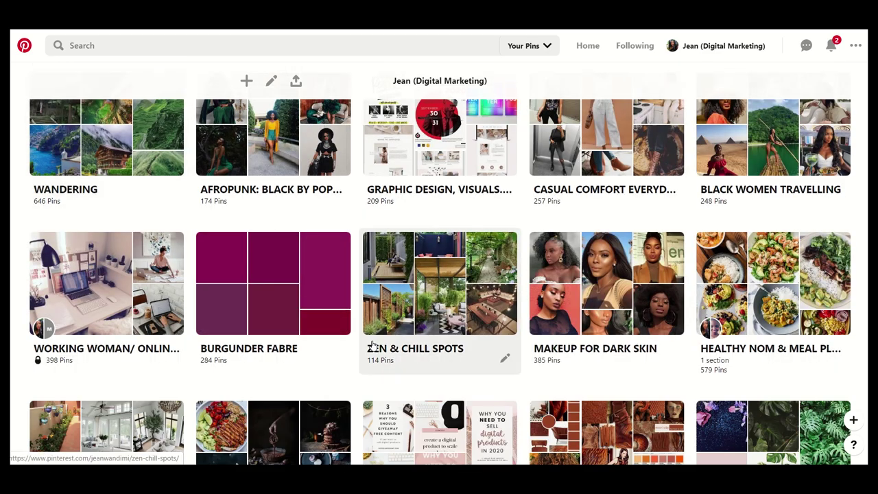
scroll(373, 345, down, 1)
scroll(599, 271, down, 2)
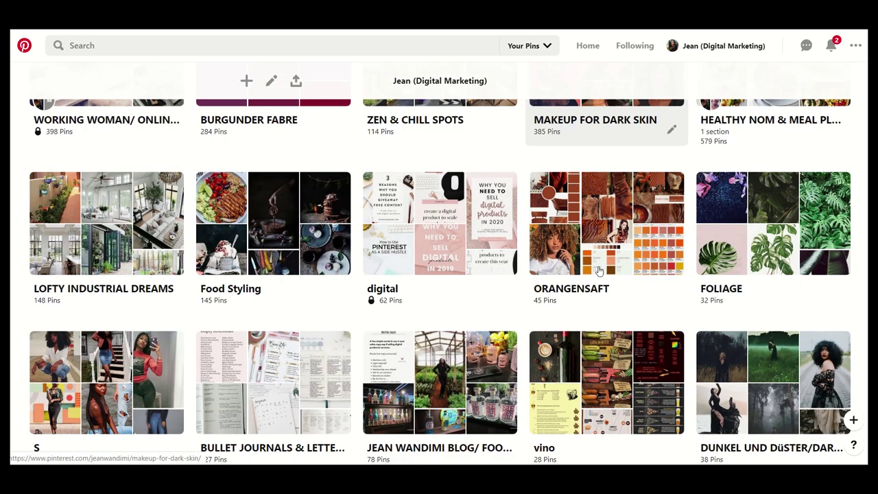
scroll(599, 271, down, 1)
scroll(598, 271, down, 3)
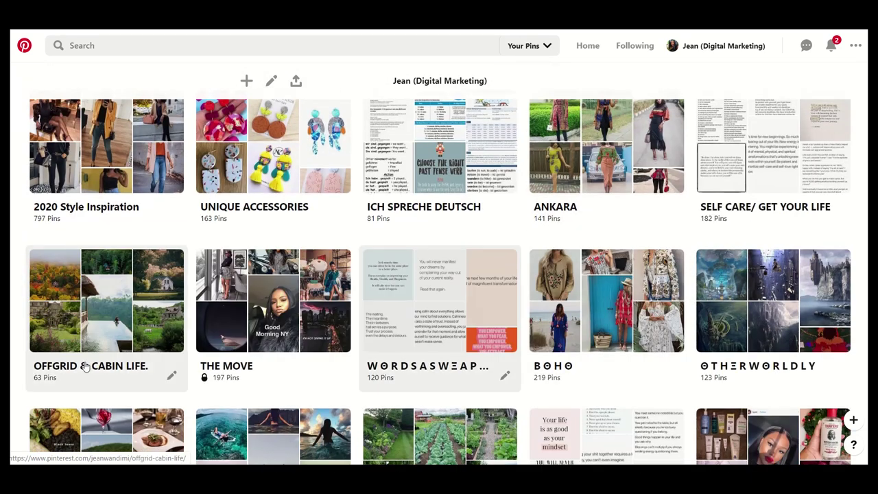
click(85, 368)
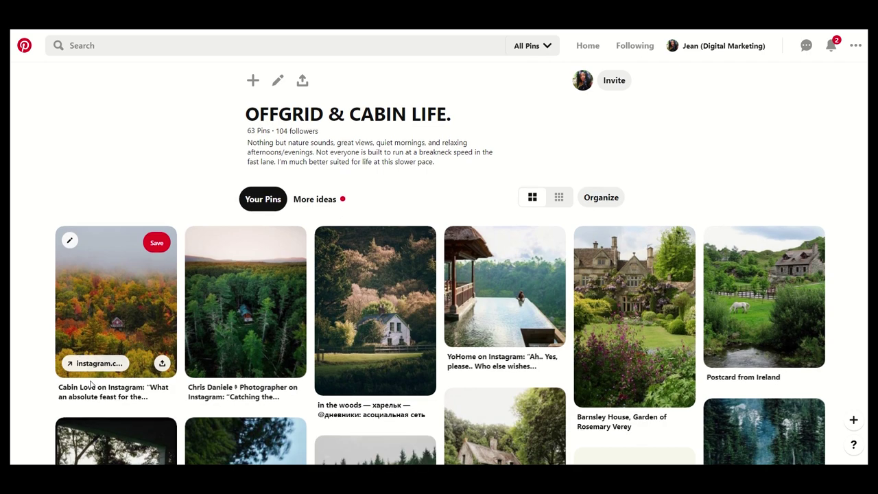
Scroll the OFFGRID & CABIN LIFE board and open the BLOG — UP KNÖRTH campfire pin
scroll(90, 382, down, 3)
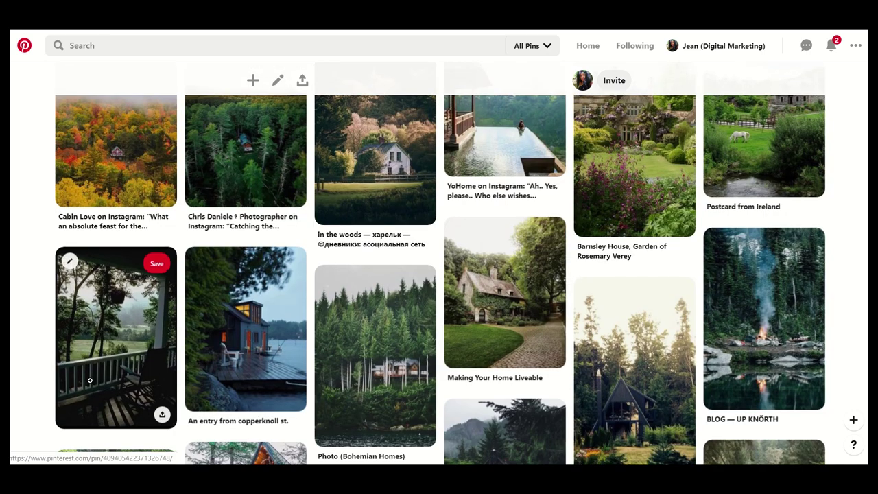
scroll(90, 380, down, 3)
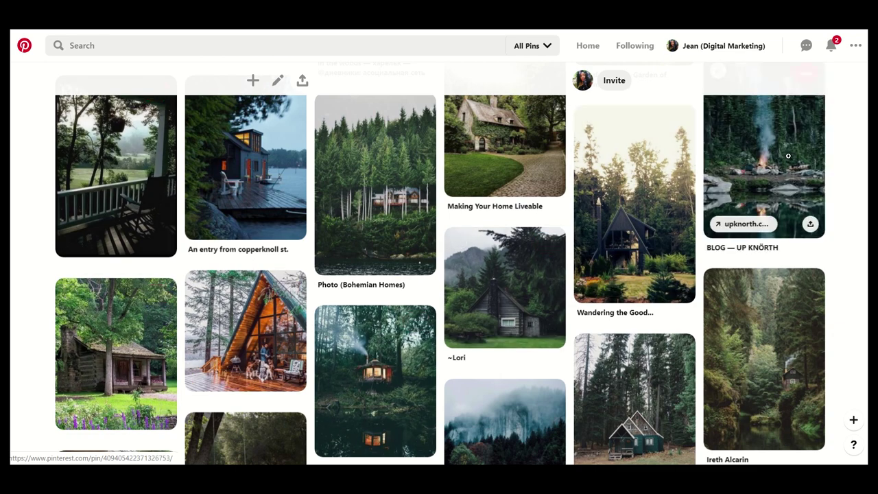
click(765, 157)
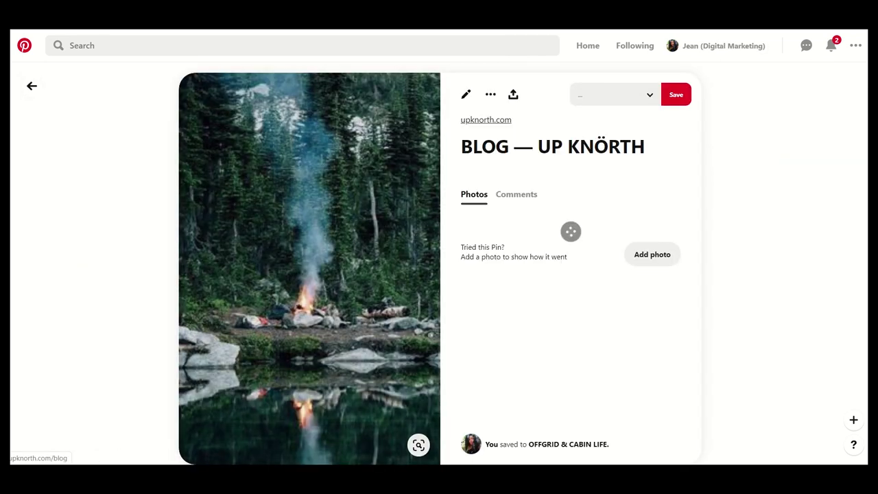
Save the campfire pin to VISION BOARD 2020 and go back to OFFGRID & CABIN LIFE
click(648, 101)
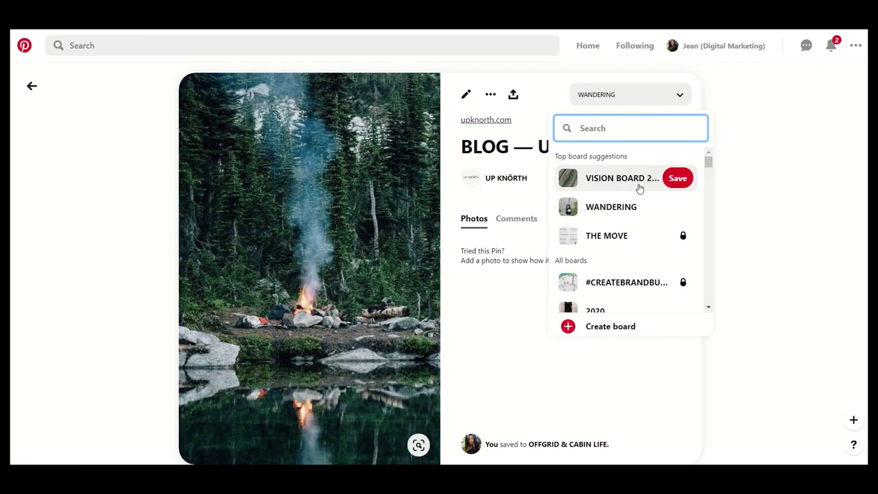
click(673, 179)
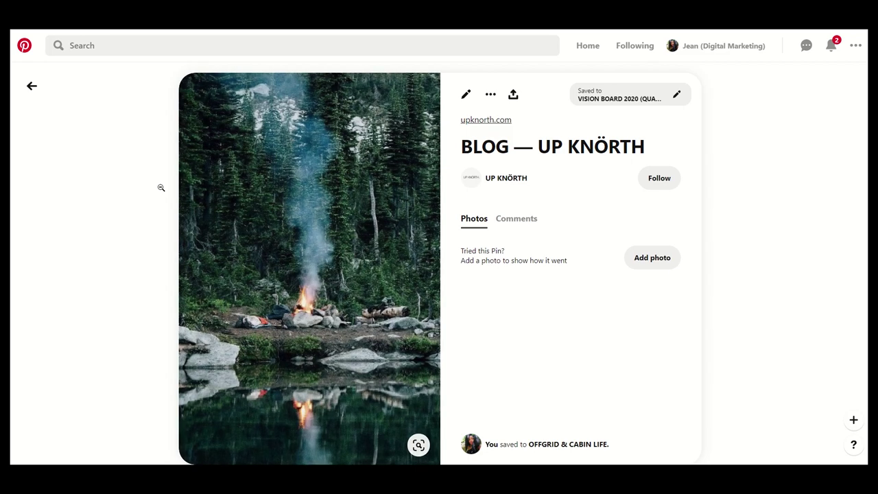
click(30, 88)
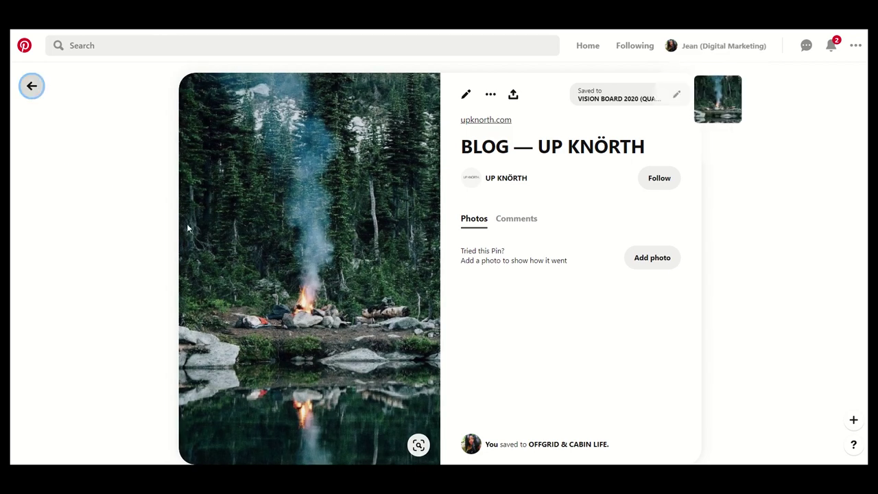
scroll(126, 215, down, 10)
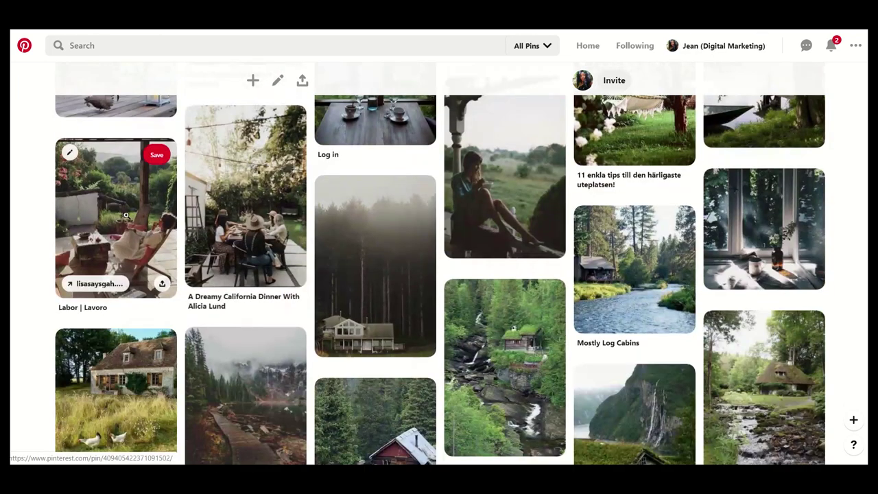
Go to your profile's boards list and open the VISION BOARD 2020 (QUARTER 2) board
scroll(126, 215, down, 8)
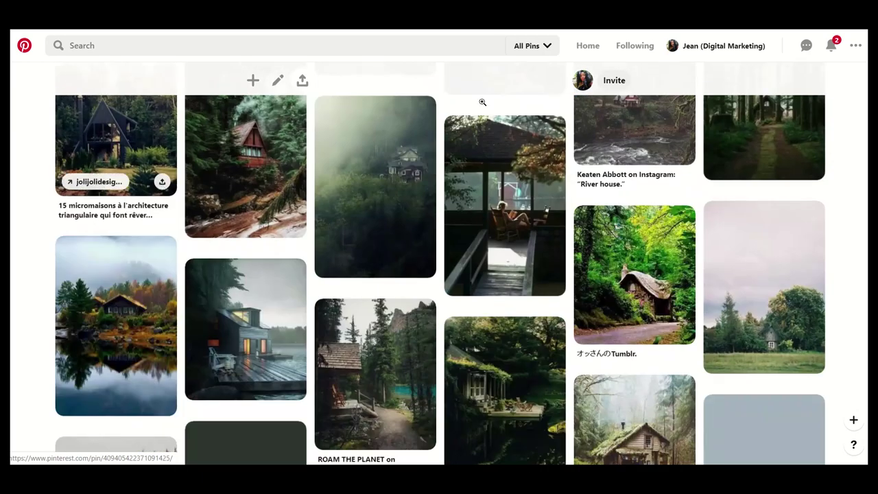
click(686, 53)
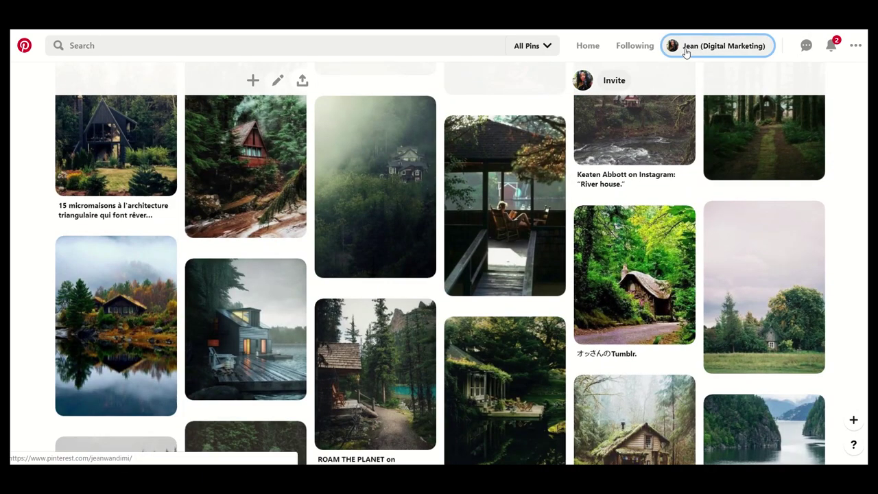
scroll(724, 209, down, 9)
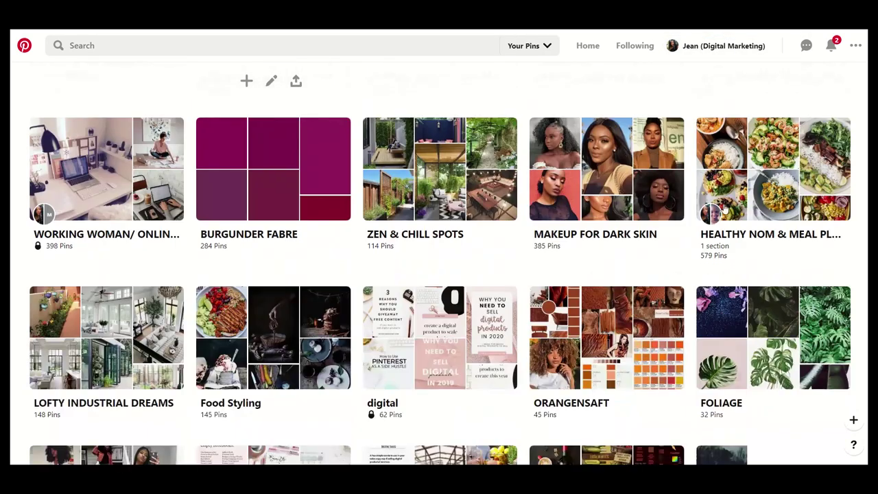
scroll(724, 209, down, 10)
scroll(723, 207, up, 4)
scroll(724, 206, down, 5)
scroll(724, 206, down, 9)
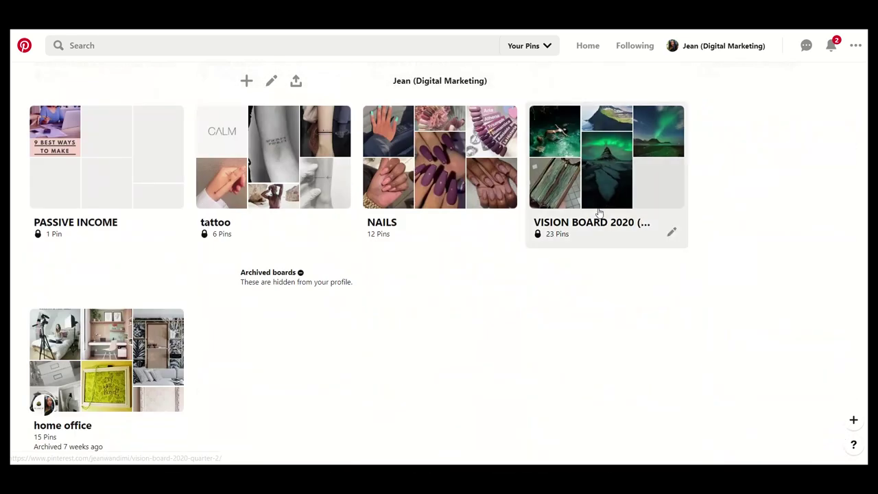
click(596, 218)
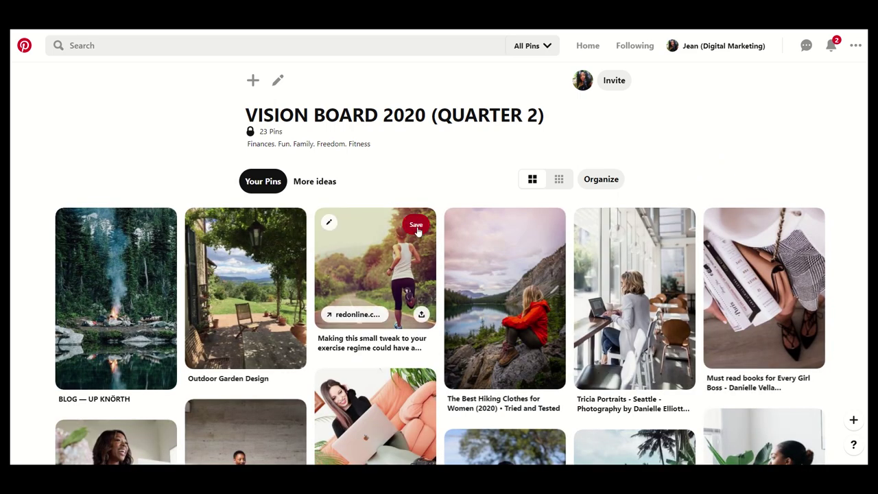
Browse the board's pins and delete the 'Money and the society we live in' wallet pin
scroll(402, 184, down, 3)
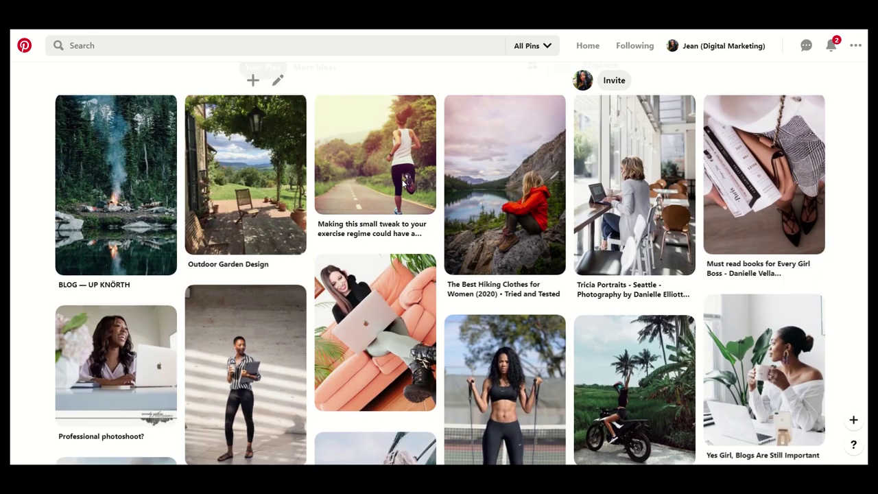
scroll(403, 179, down, 3)
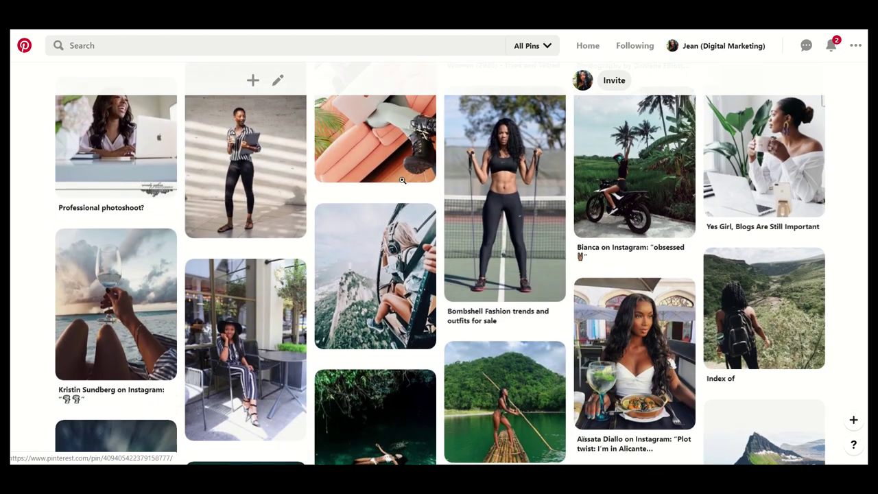
scroll(403, 180, down, 2)
scroll(403, 180, down, 1)
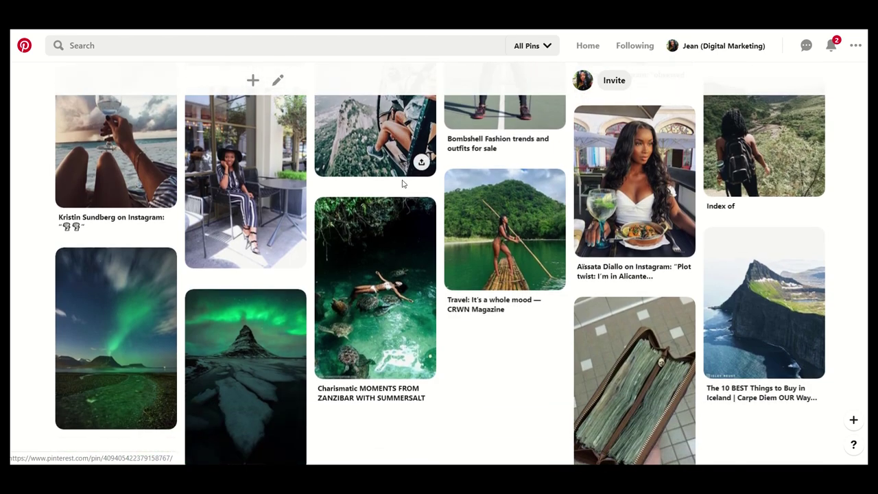
scroll(403, 180, down, 2)
scroll(403, 180, up, 8)
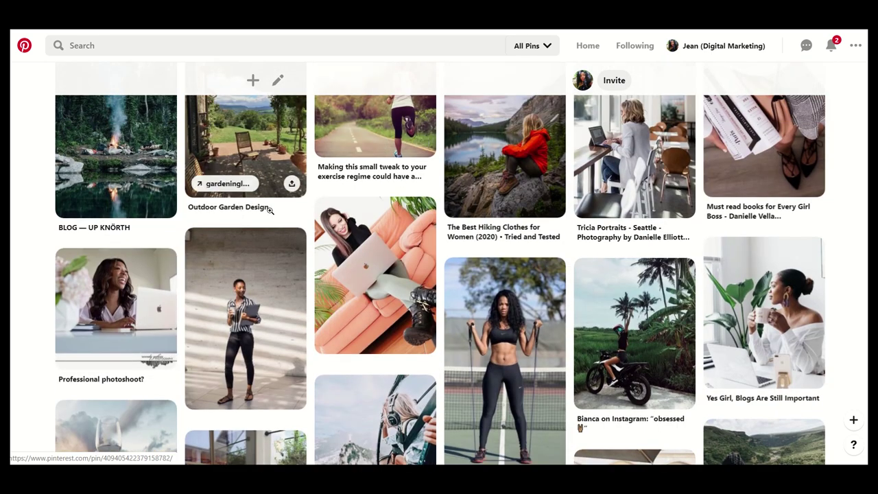
scroll(190, 233, up, 1)
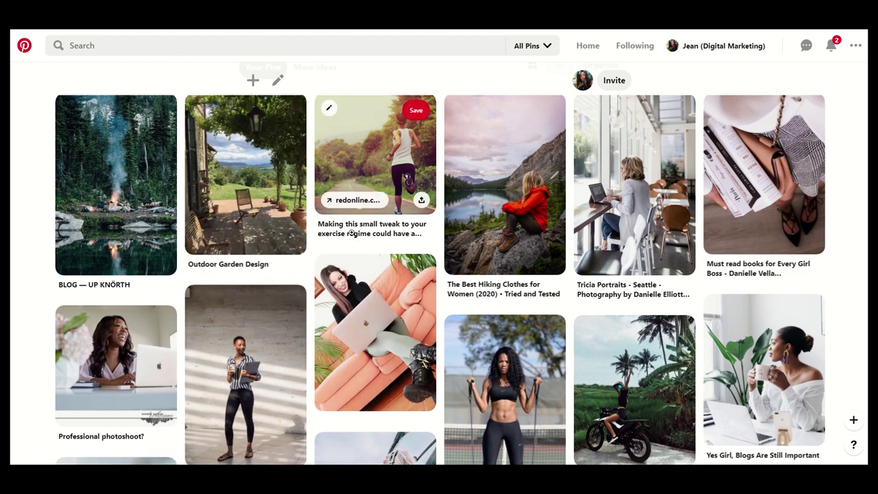
scroll(573, 371, up, 2)
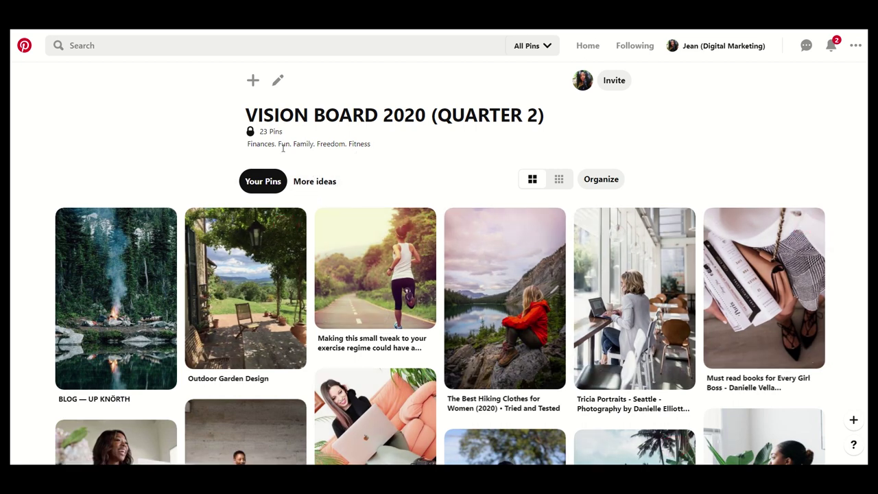
scroll(251, 307, down, 10)
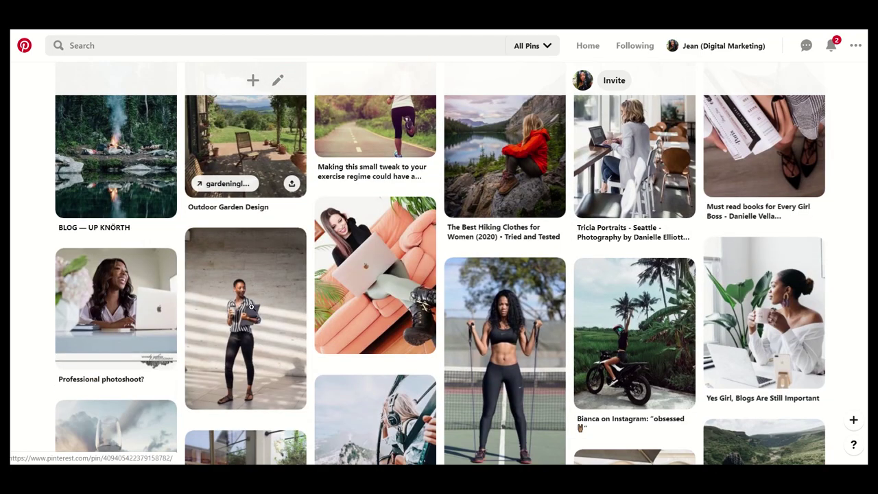
scroll(251, 307, down, 3)
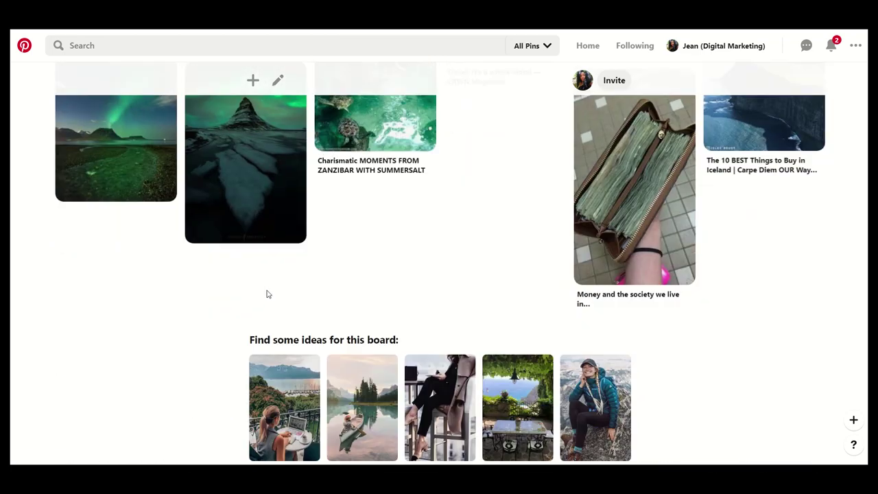
scroll(268, 294, up, 8)
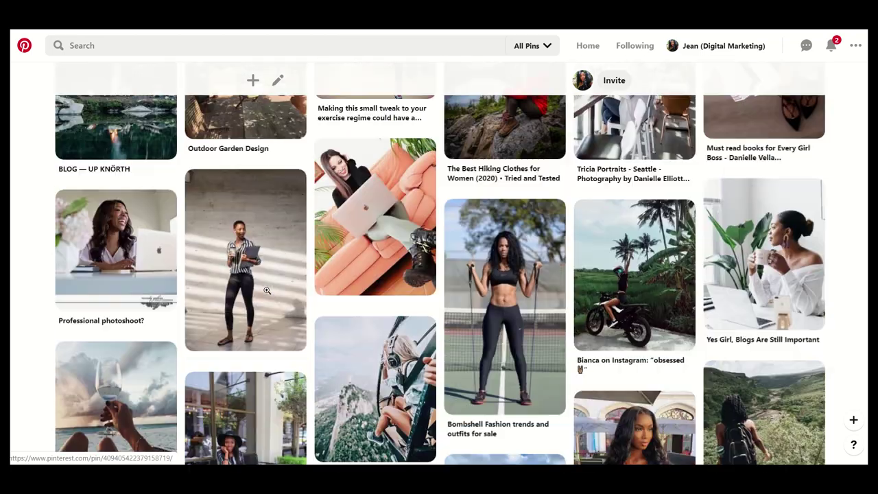
scroll(268, 291, up, 4)
scroll(271, 302, down, 9)
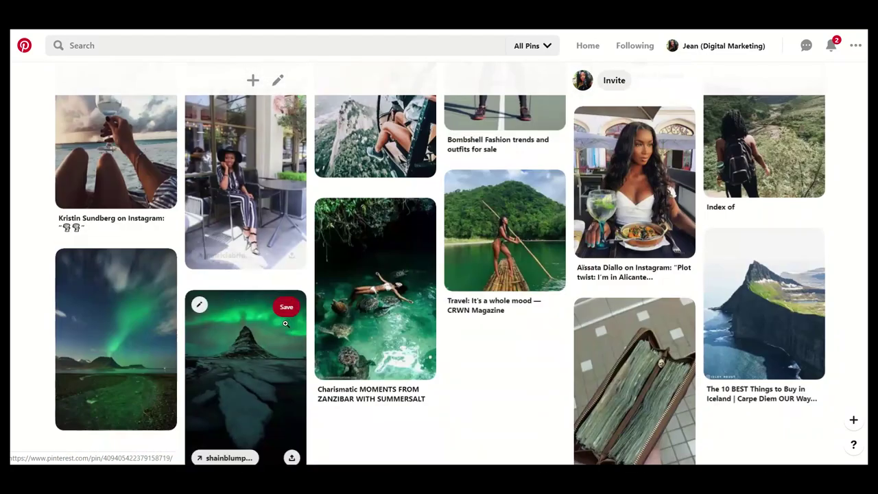
scroll(285, 323, down, 2)
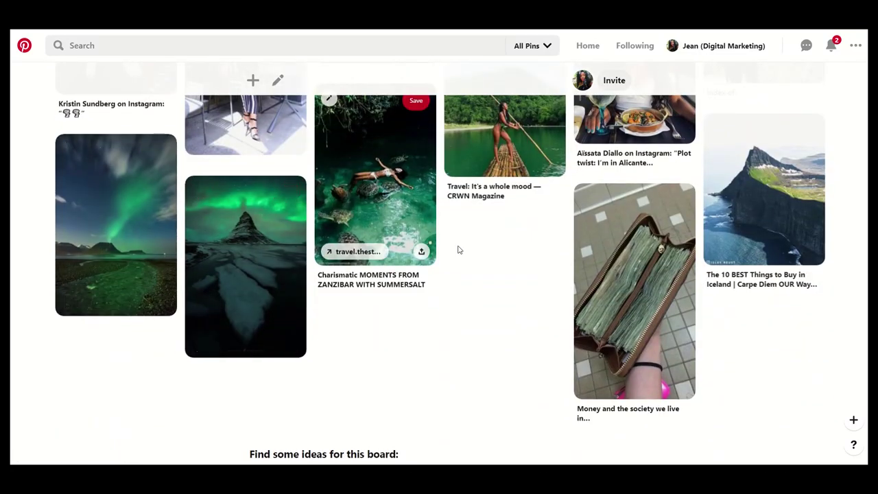
scroll(450, 254, up, 3)
scroll(446, 259, up, 1)
scroll(549, 282, down, 3)
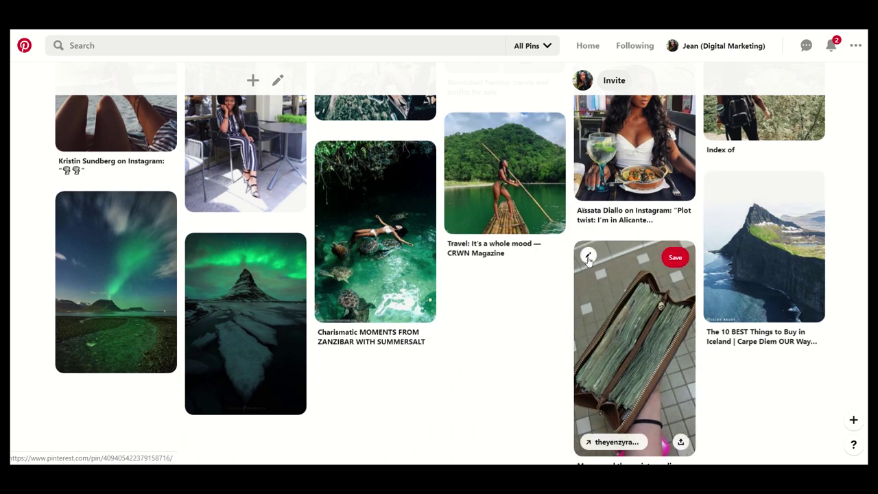
click(588, 256)
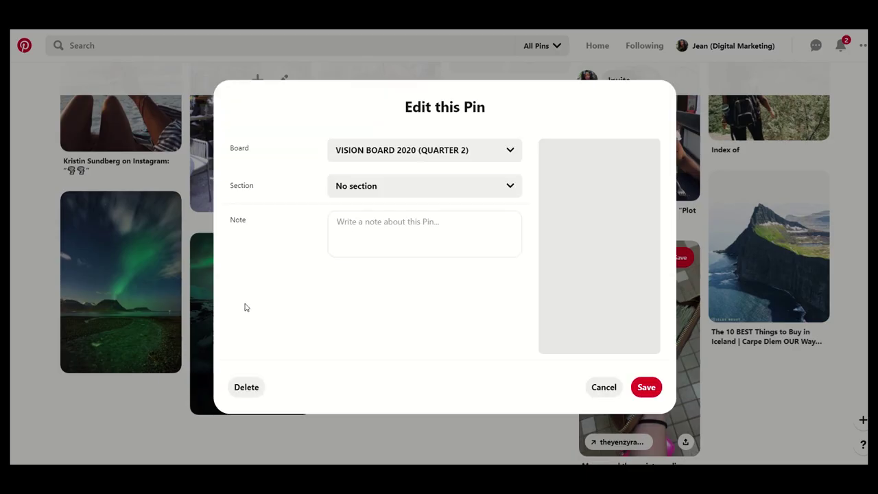
click(247, 384)
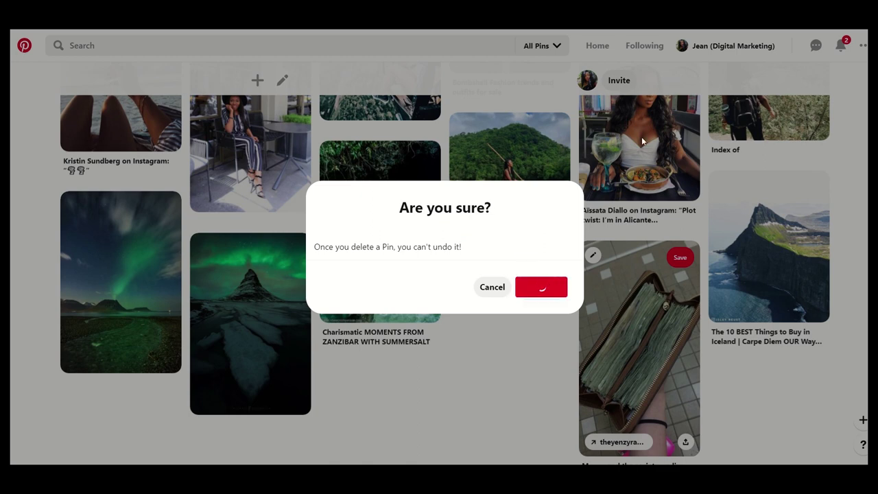
In a new tab, search Google Images for 'kenyan money'
key(ctrl+t)
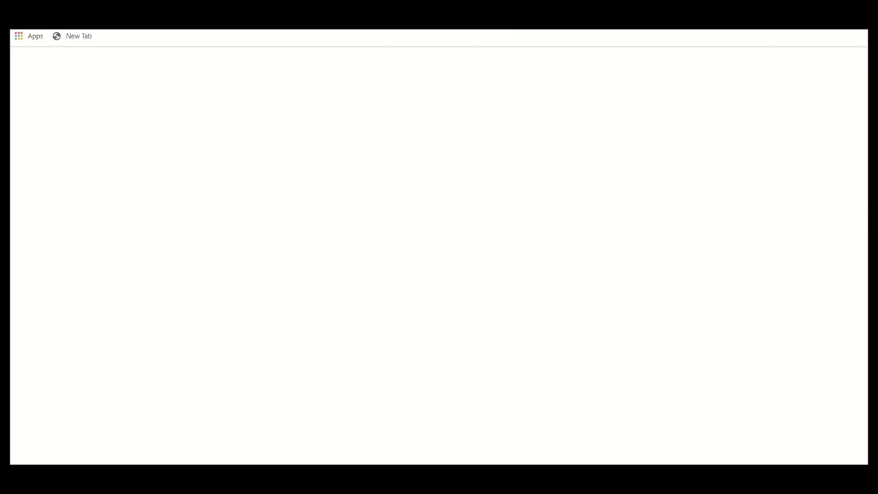
text(k)
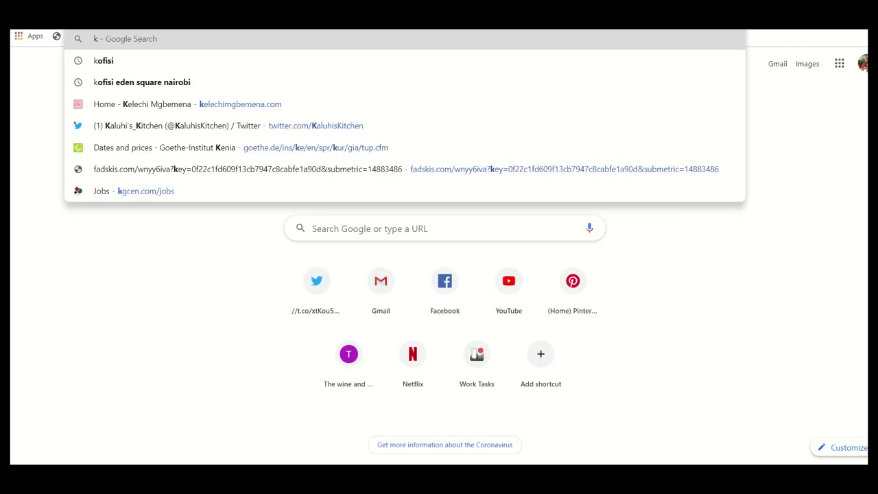
text(e)
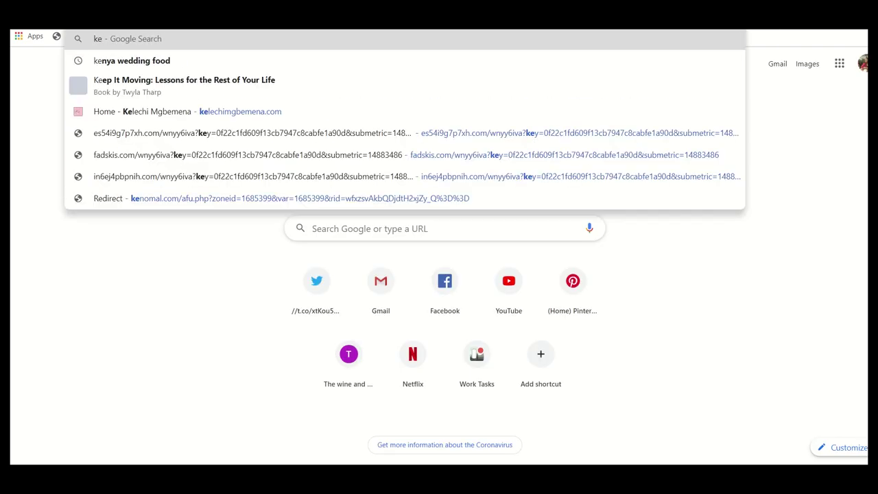
text(nyan mo)
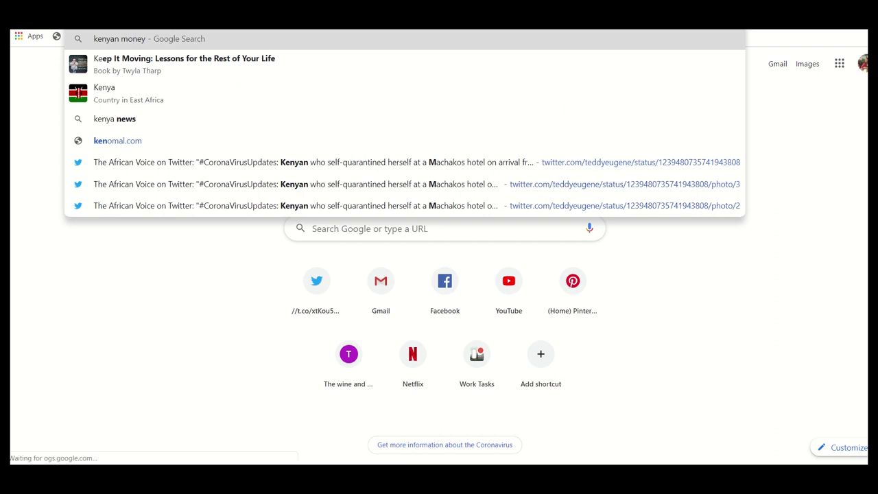
text(ney)
key(Return)
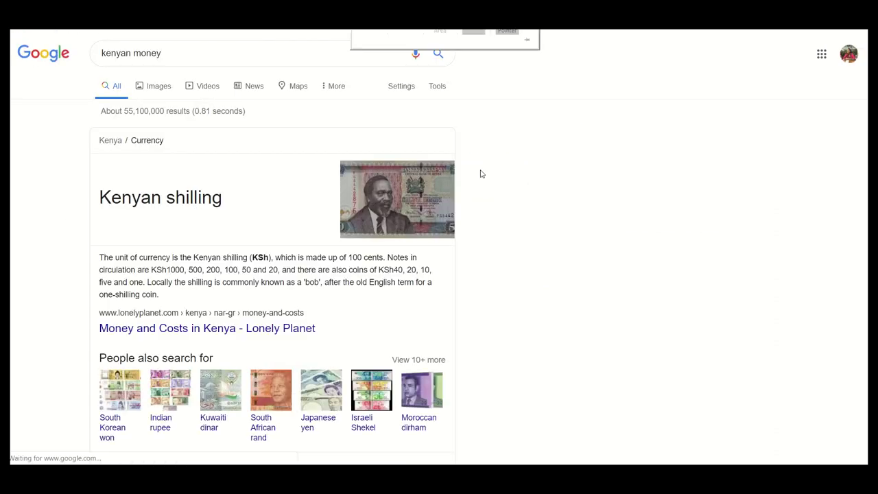
click(150, 88)
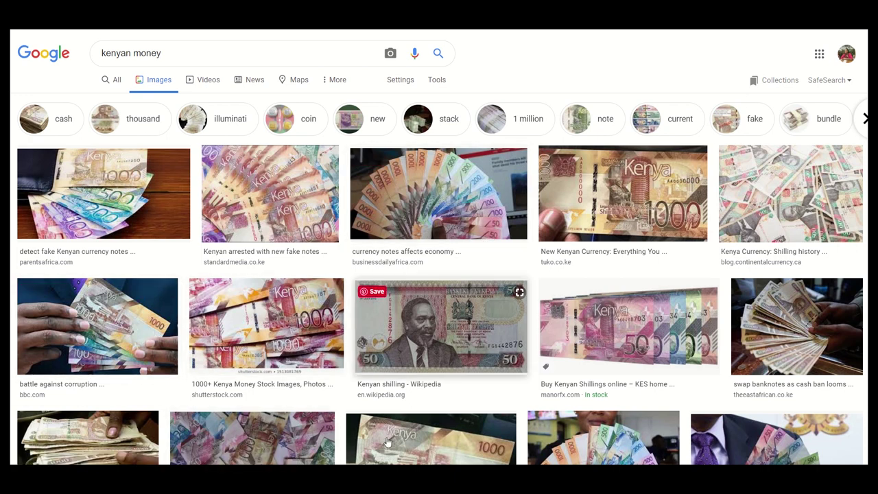
Save the fanned banknotes image from the results to Pinterest
scroll(386, 443, down, 2)
scroll(68, 275, up, 1)
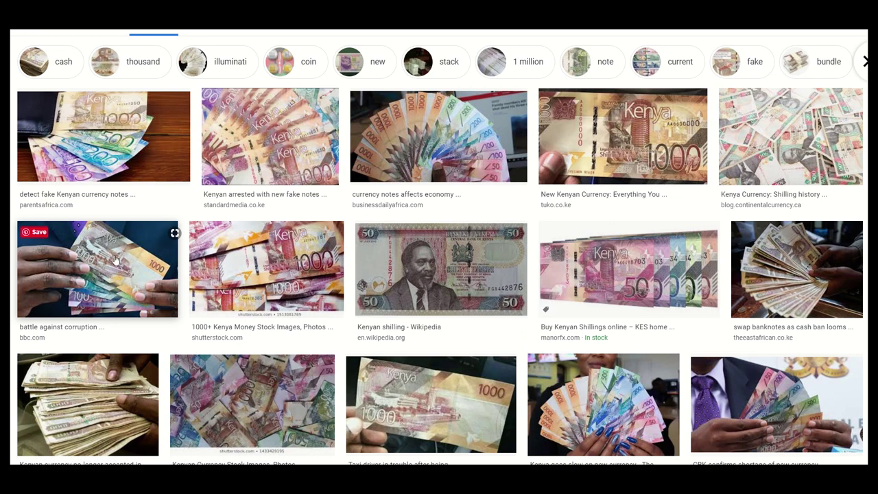
scroll(206, 178, up, 1)
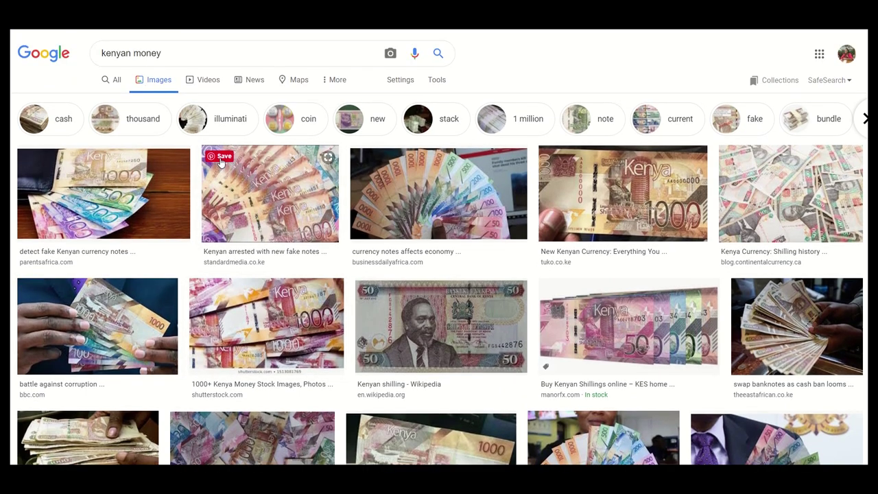
click(223, 156)
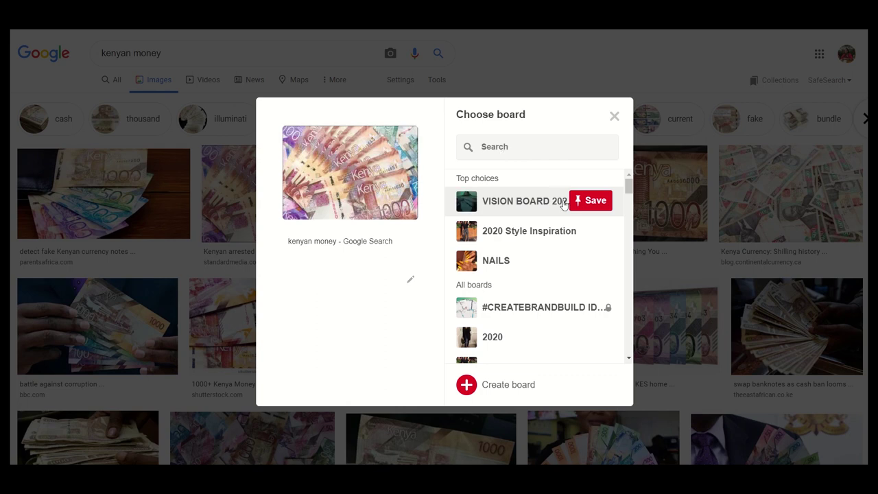
Save the fanned Kenyan banknotes image to VISION BOARD 2020 (QUARTER 2)
click(591, 201)
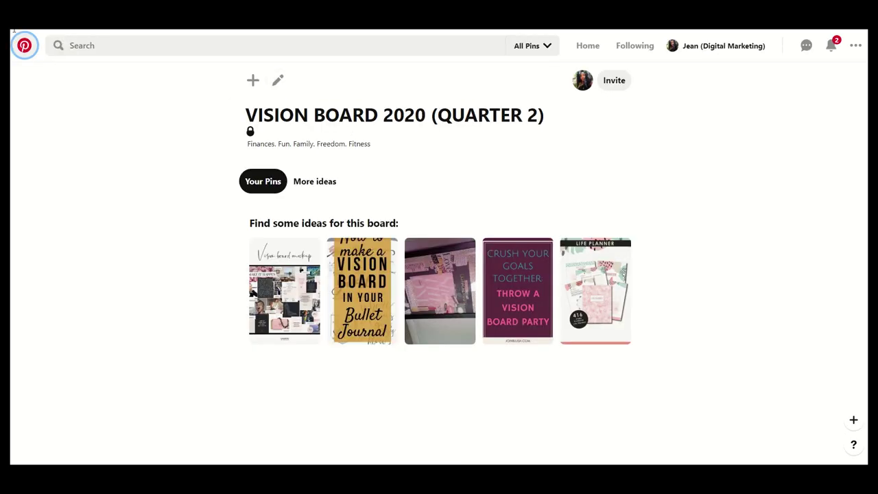
Go back to the Boards page and reopen VISION BOARD 2020 (QUARTER 2) to reload its pins
click(164, 129)
key(alt+Left)
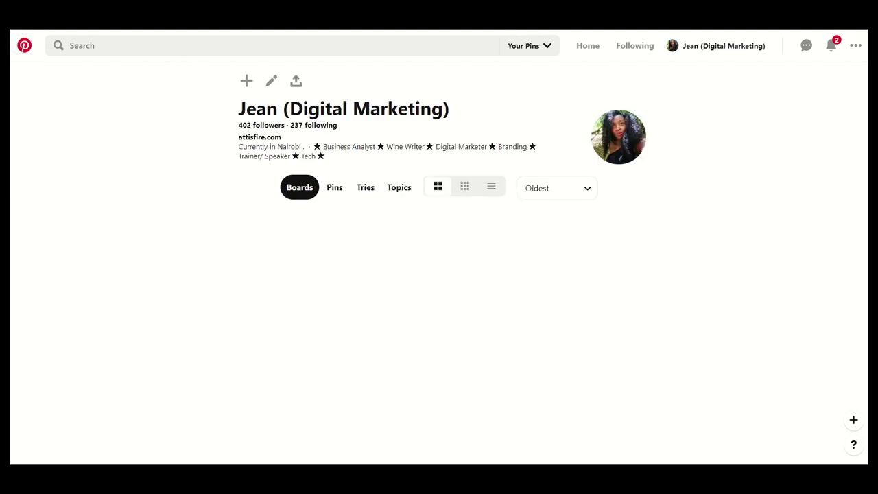
key(alt+Right)
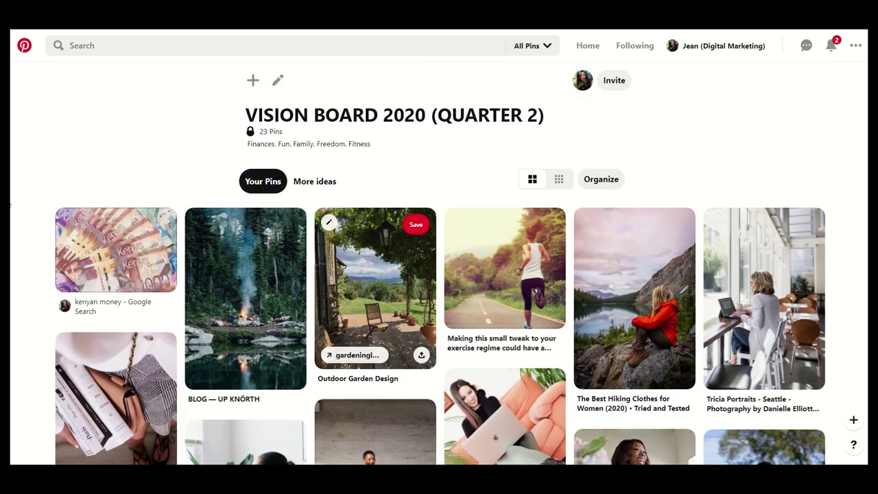
Rearrange the board, moving the kenyan money and BLOG — UP KNÖRTH campfire pins to other columns
drag(106, 233, 230, 264)
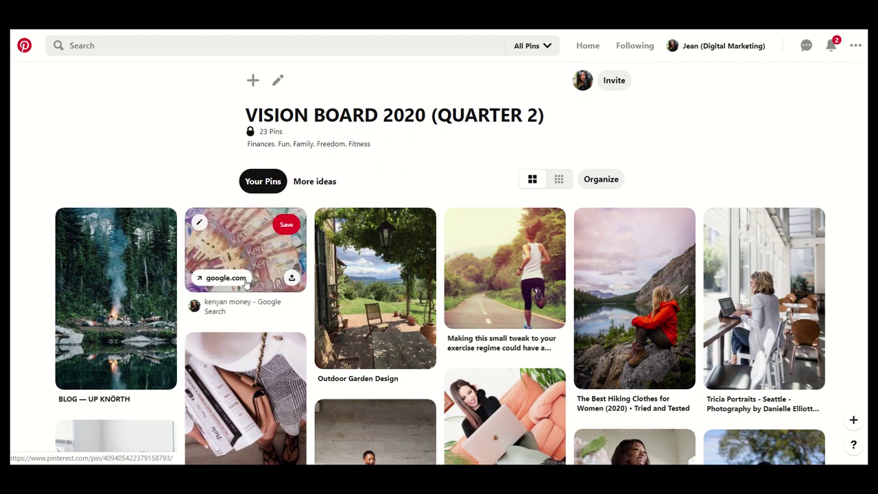
scroll(322, 243, down, 2)
scroll(322, 243, down, 2)
scroll(322, 243, up, 3)
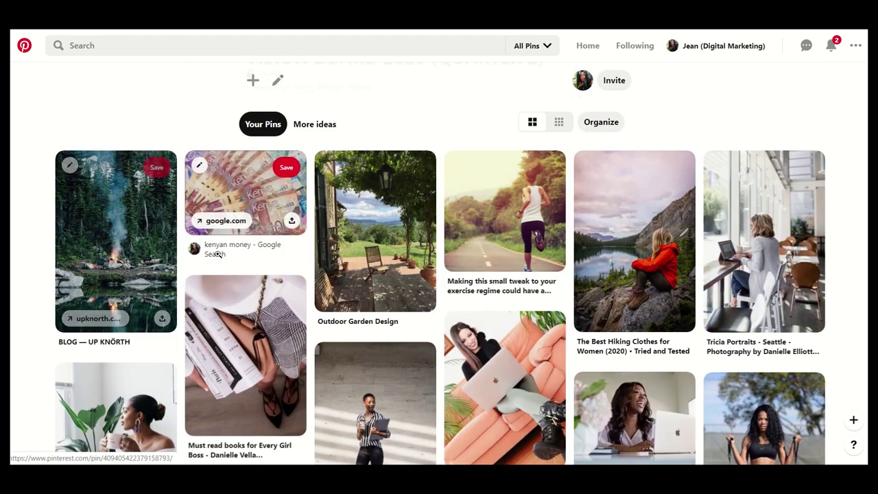
drag(102, 203, 364, 199)
scroll(506, 222, down, 3)
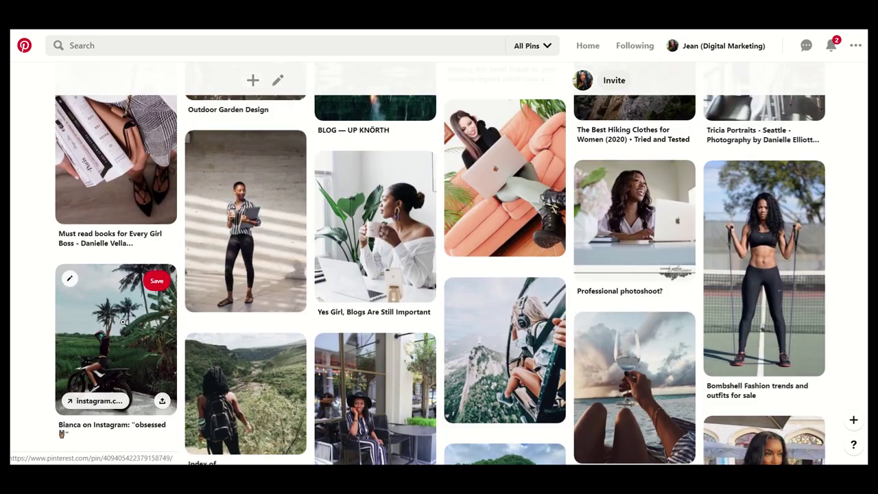
scroll(124, 334, up, 1)
drag(123, 333, 223, 199)
scroll(615, 307, down, 5)
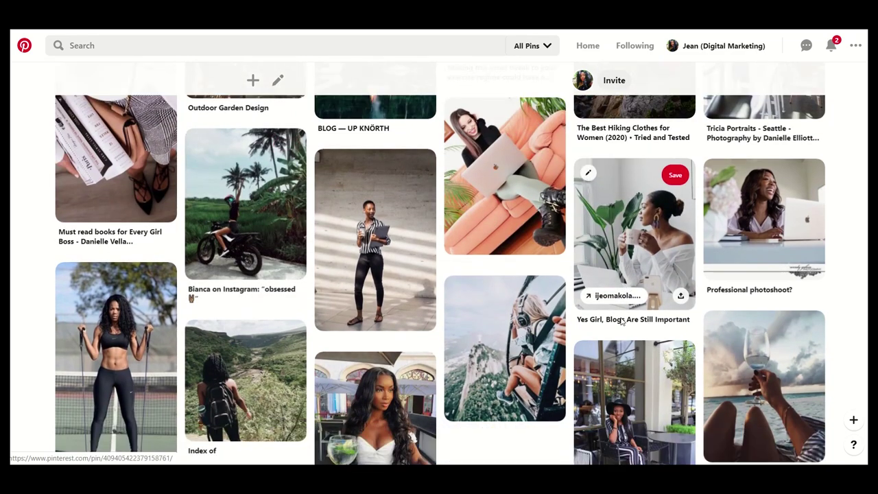
scroll(615, 307, down, 1)
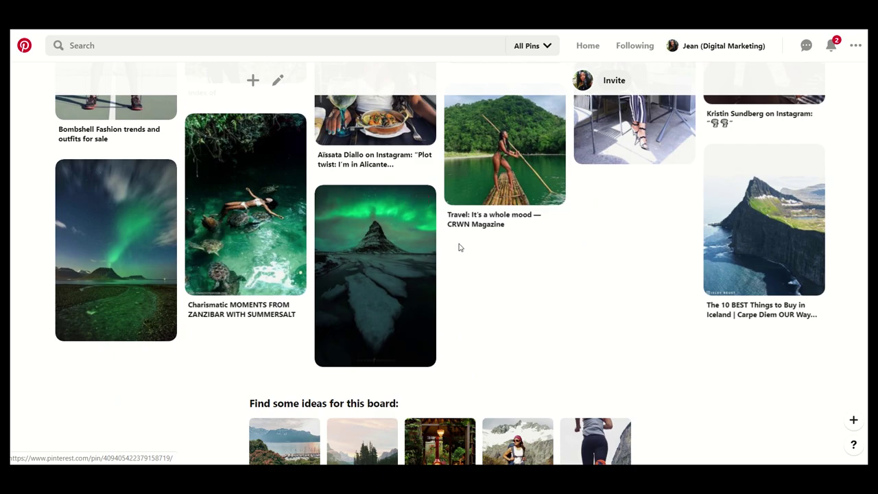
Delete the green aurora-over-mountain pin from the board
click(330, 200)
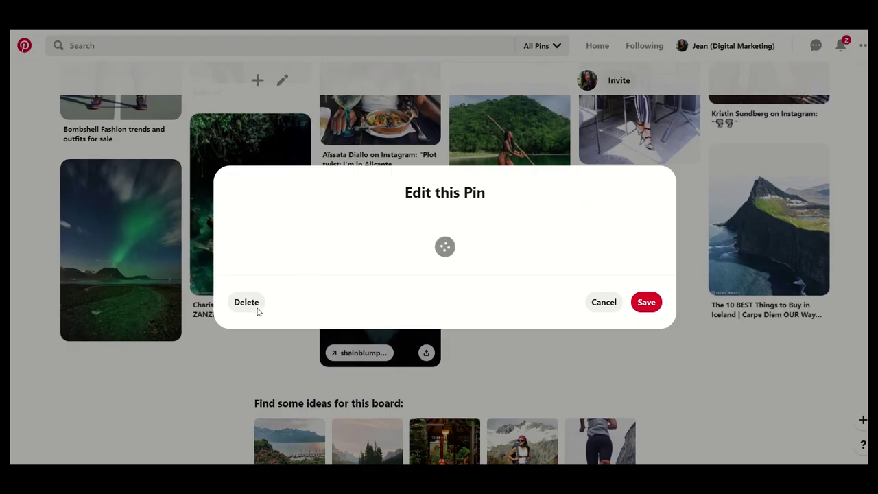
click(246, 370)
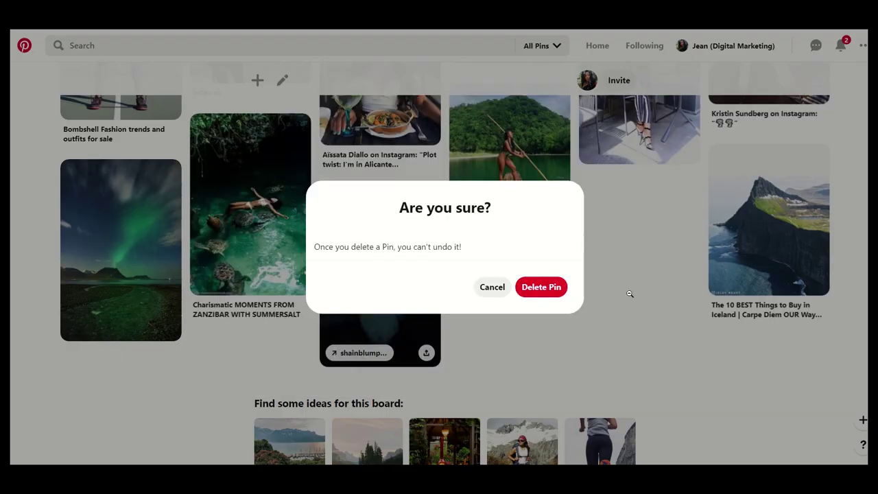
click(543, 289)
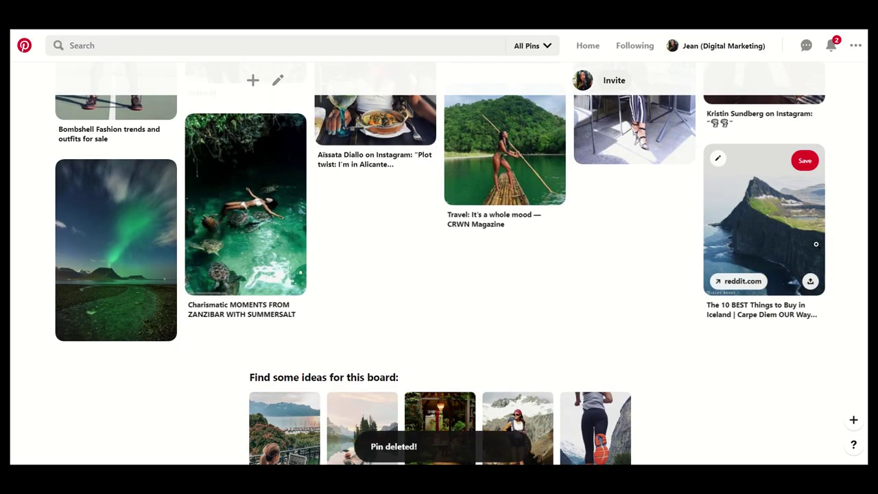
scroll(703, 264, up, 4)
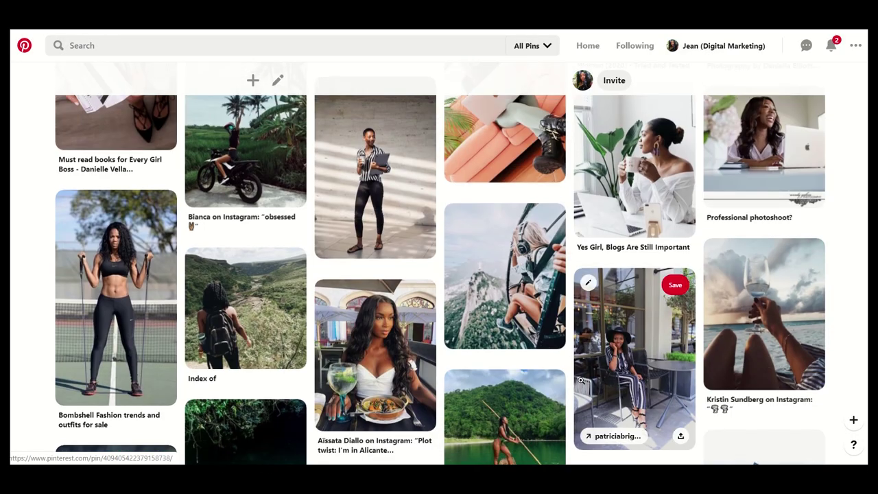
scroll(364, 254, up, 5)
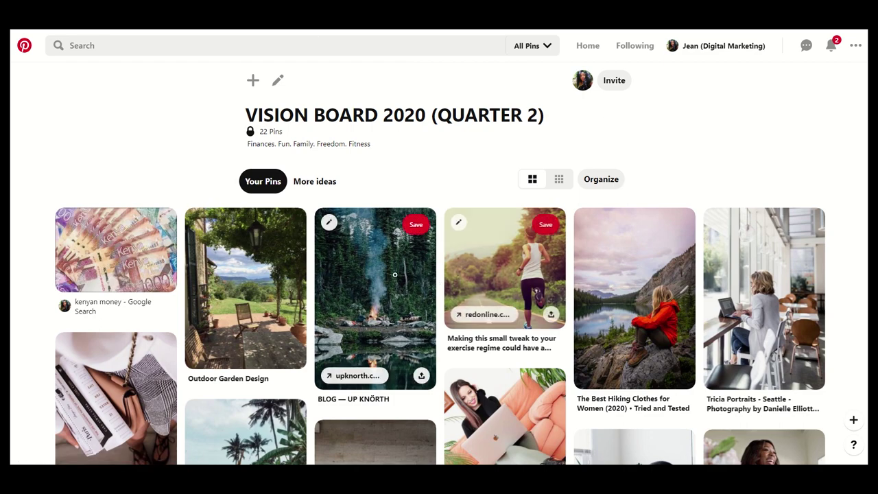
scroll(367, 173, down, 3)
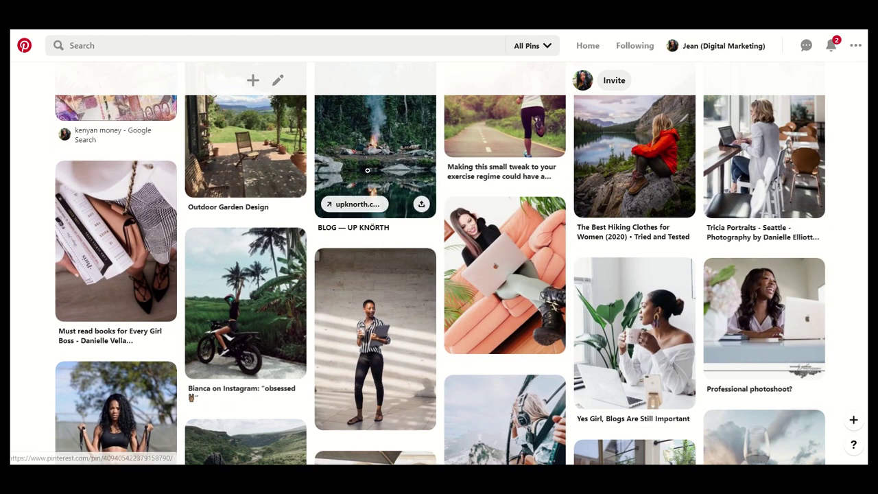
scroll(368, 173, up, 3)
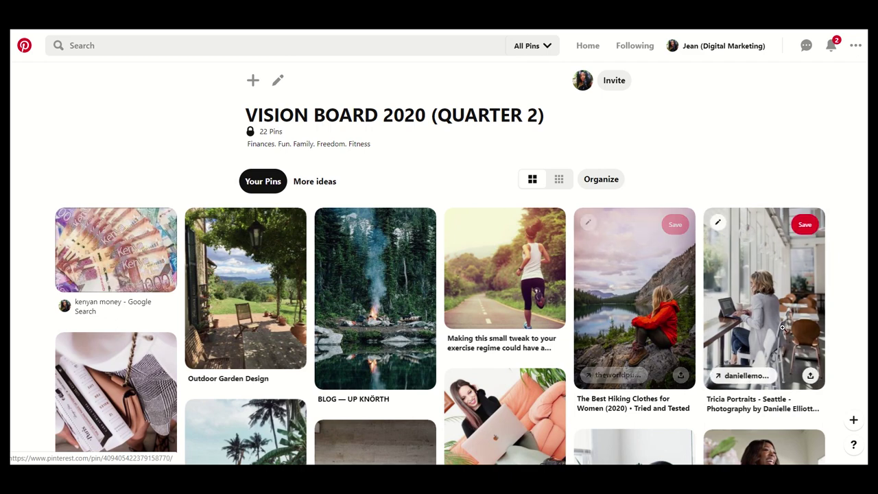
scroll(384, 324, down, 3)
scroll(384, 324, down, 1)
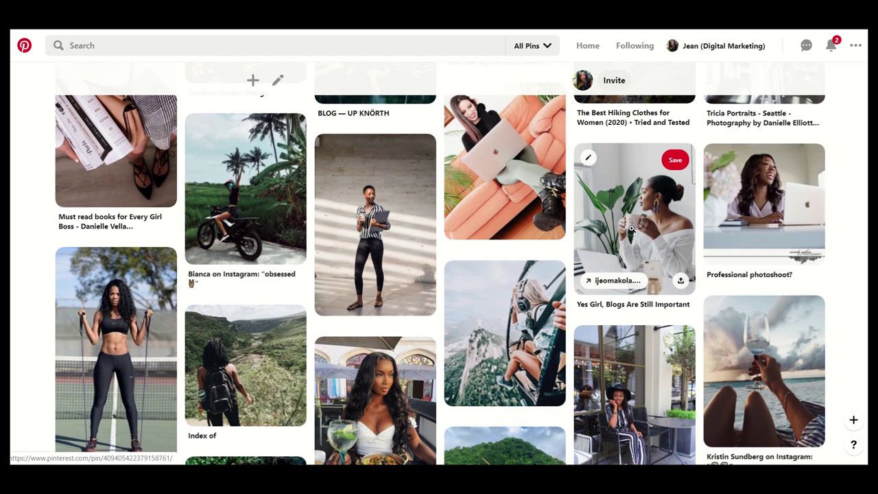
scroll(254, 393, down, 3)
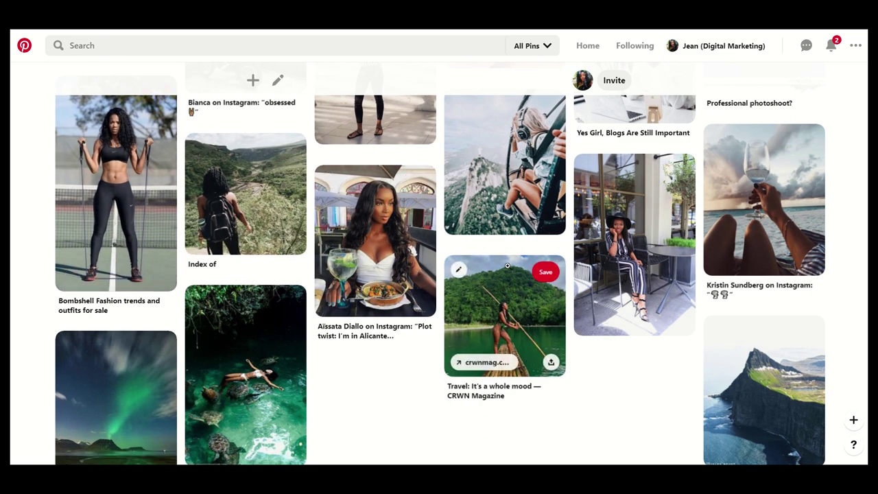
scroll(427, 149, down, 1)
scroll(427, 149, up, 2)
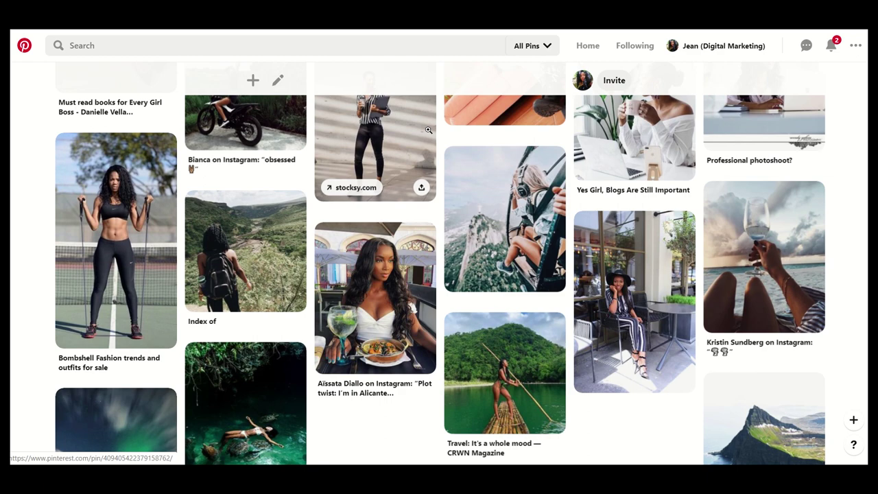
scroll(429, 130, up, 3)
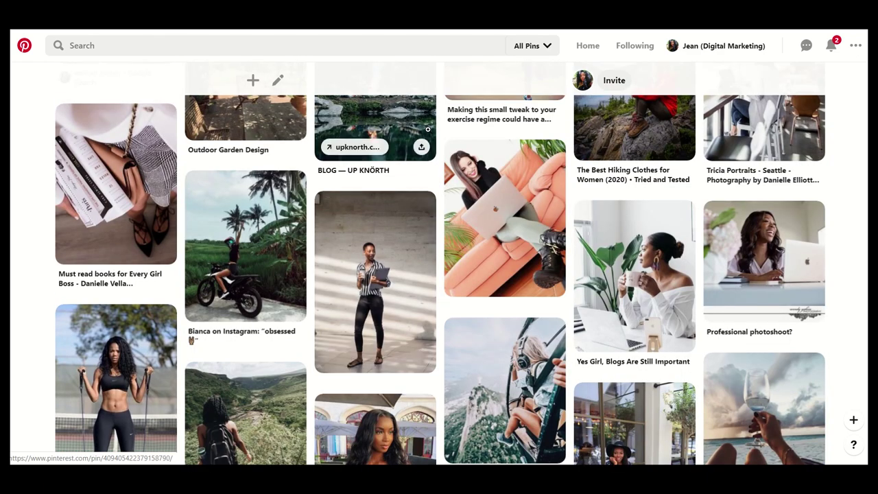